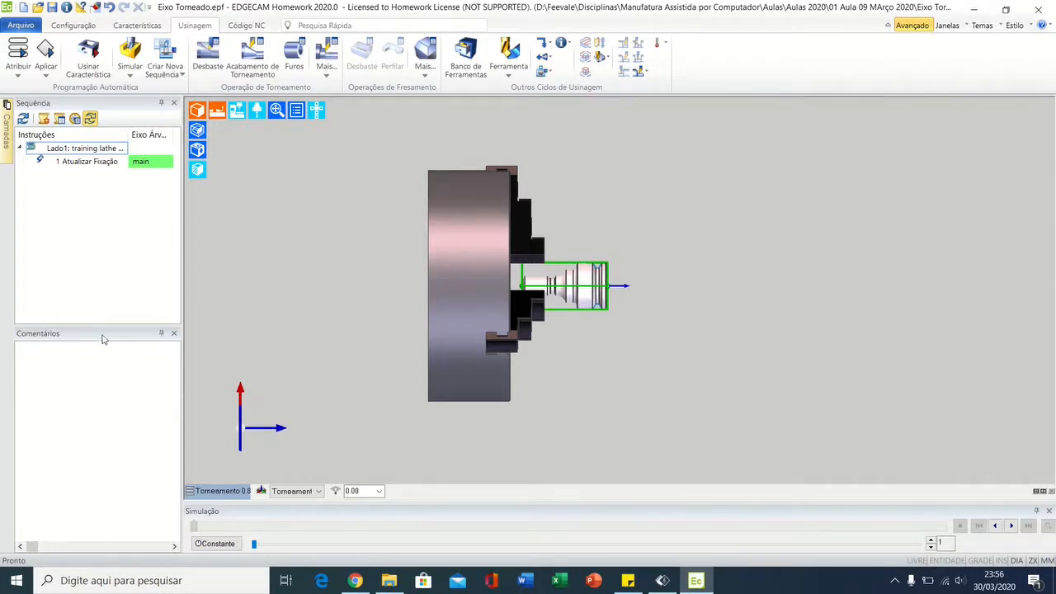
Step: Enlarge the Sequência pane, display the Características window and set it to auto-hide
left_click_drag(103, 323, 103, 390)
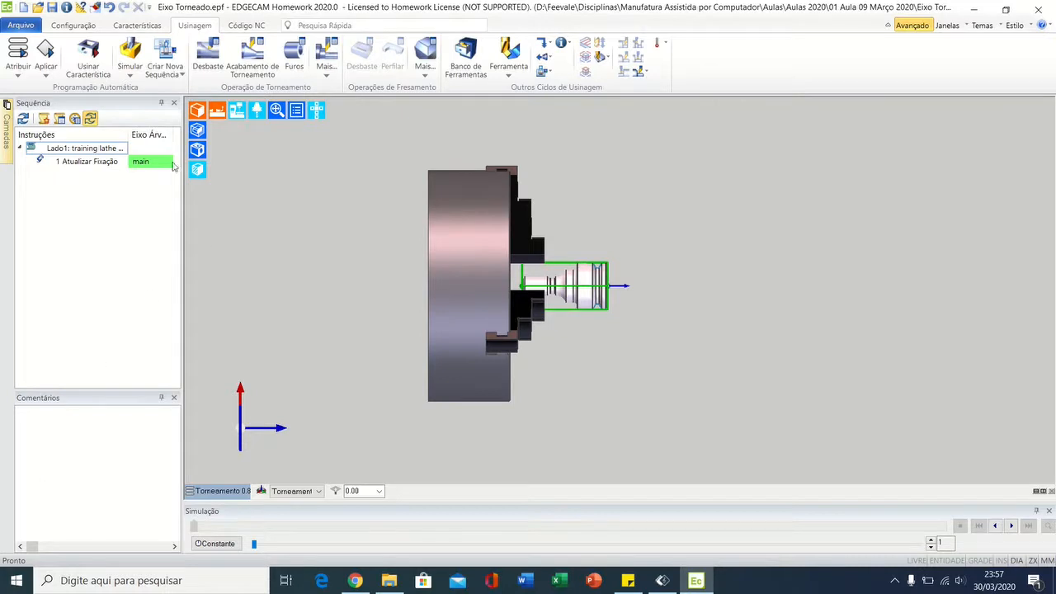
mouse_move(6, 132)
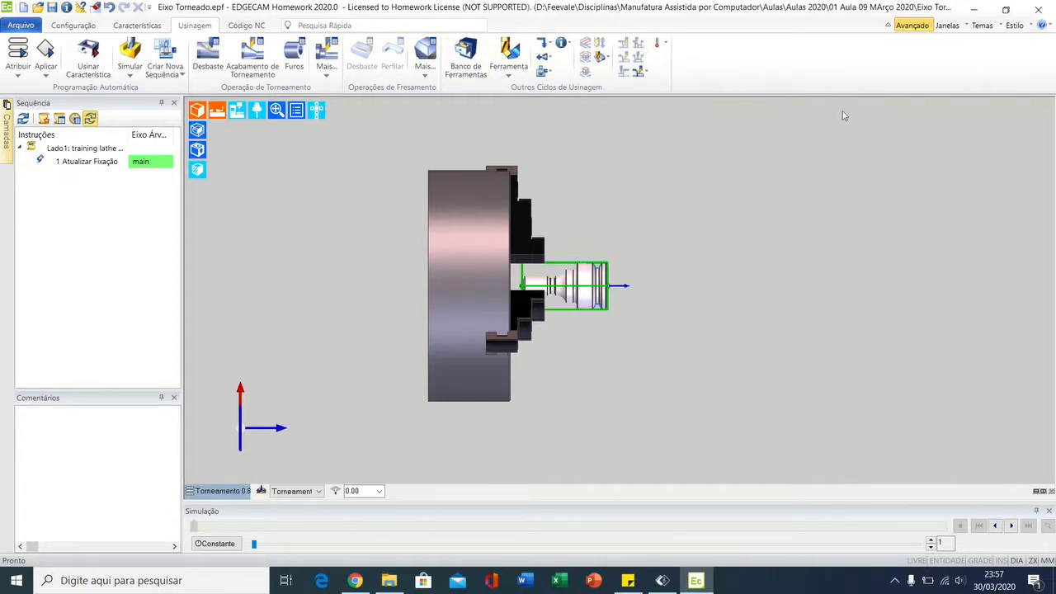
left_click(949, 26)
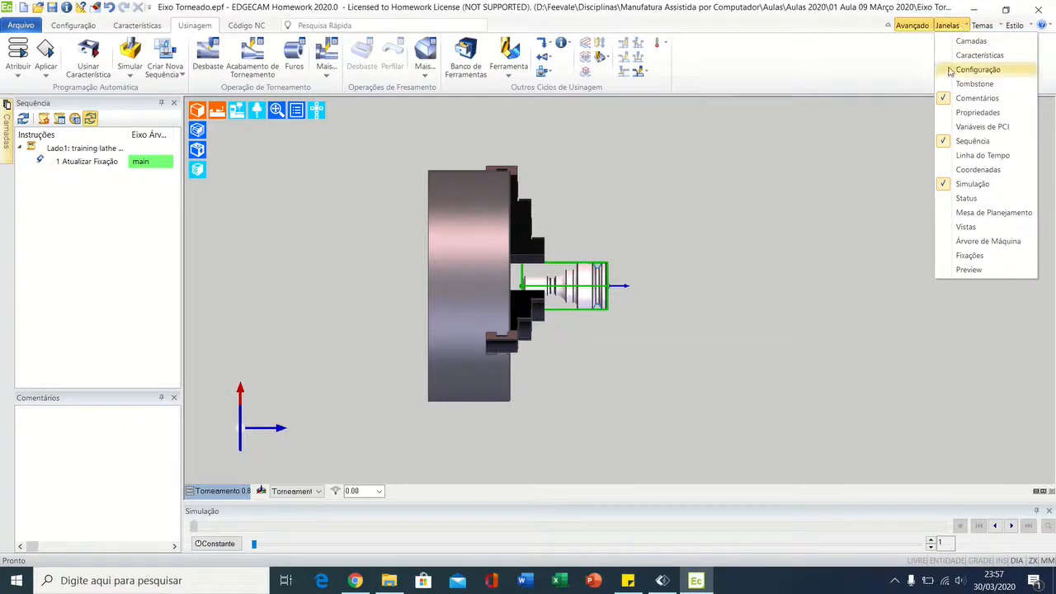
left_click(957, 56)
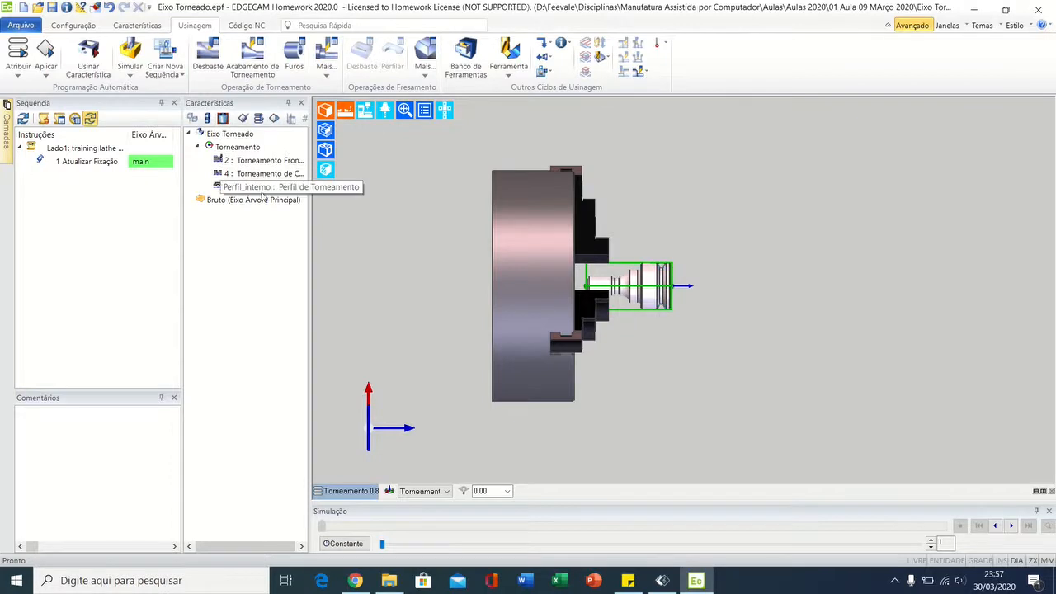
left_click(288, 102)
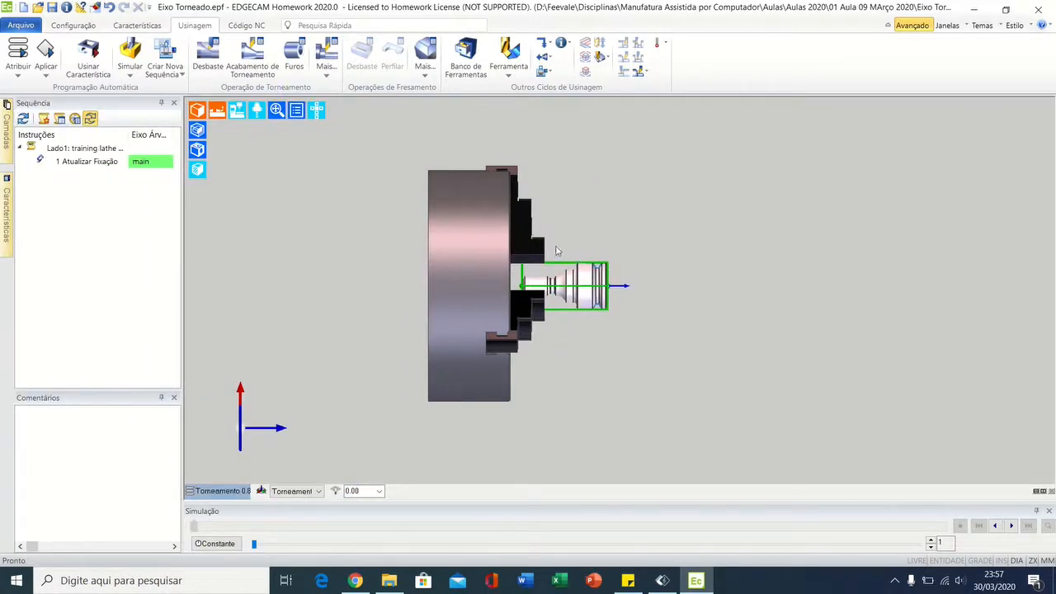
Step: Review the available turning operations and the list of other turning cycles
scroll(552, 211, "up", 3)
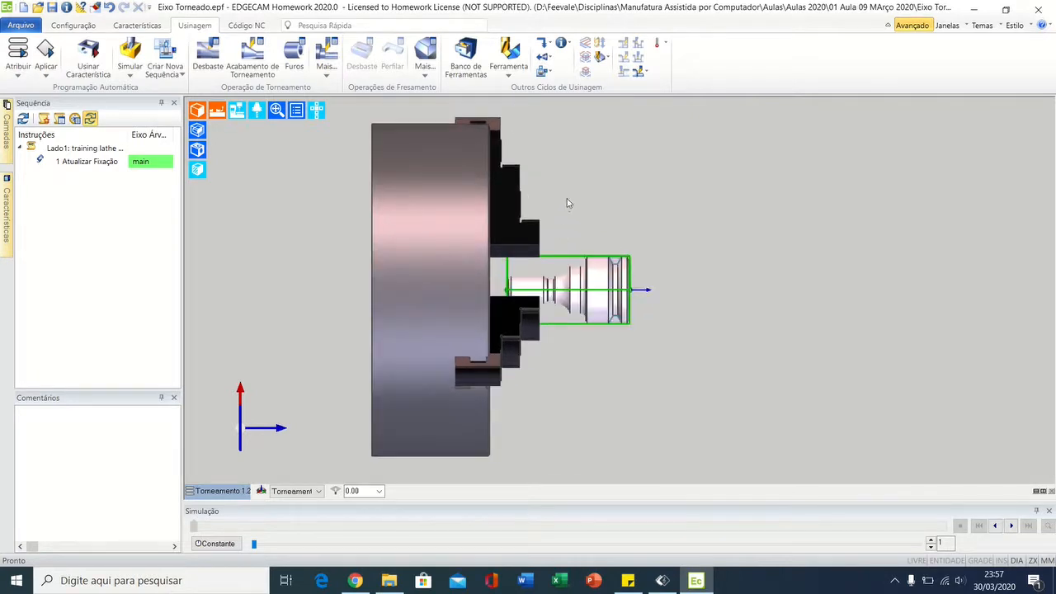
middle_click_drag(579, 207, 591, 203)
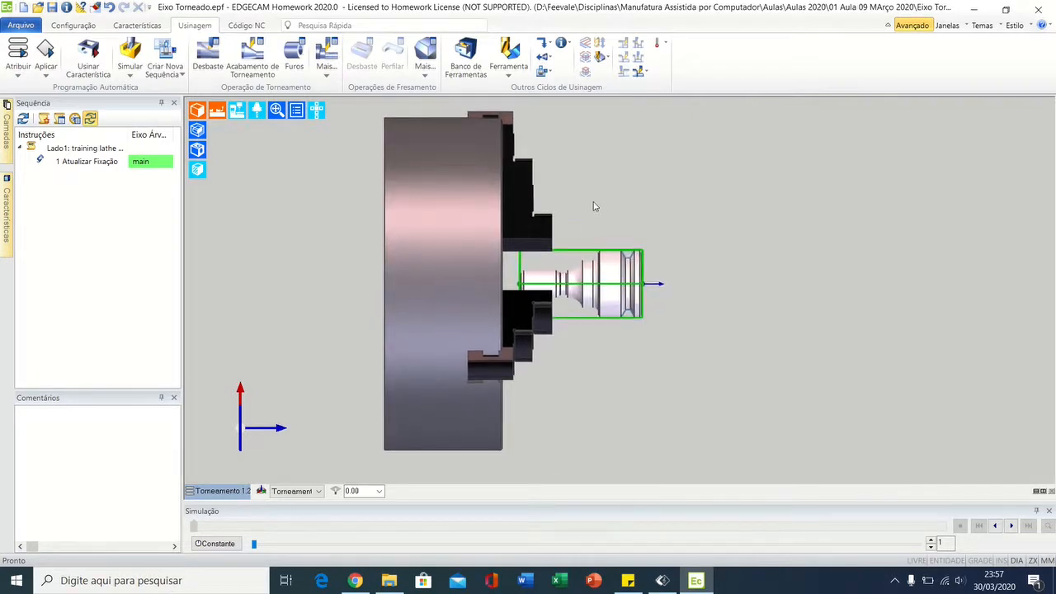
scroll(593, 206, "up", 1)
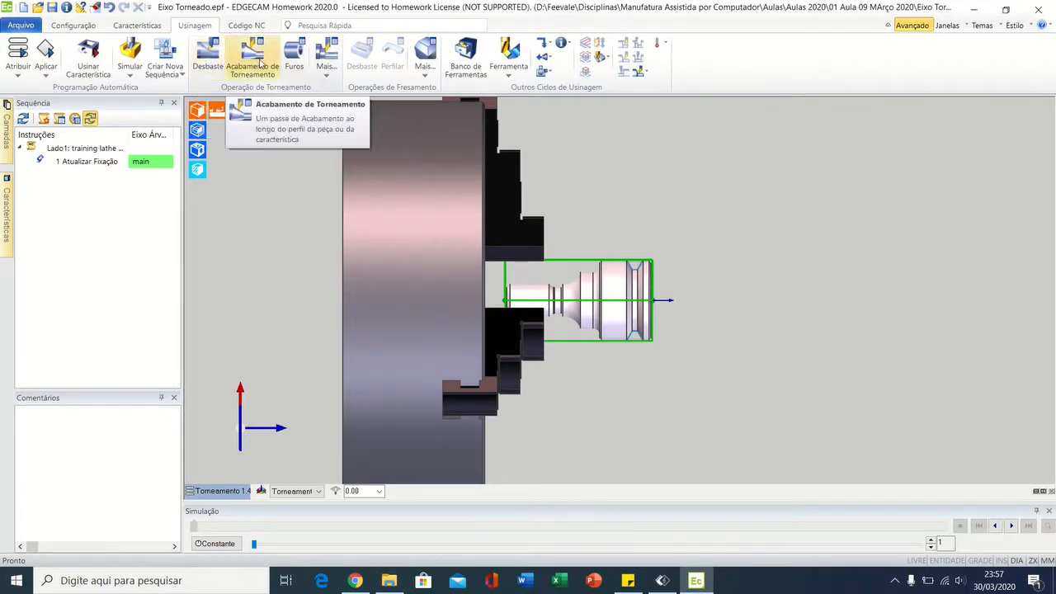
left_click(318, 73)
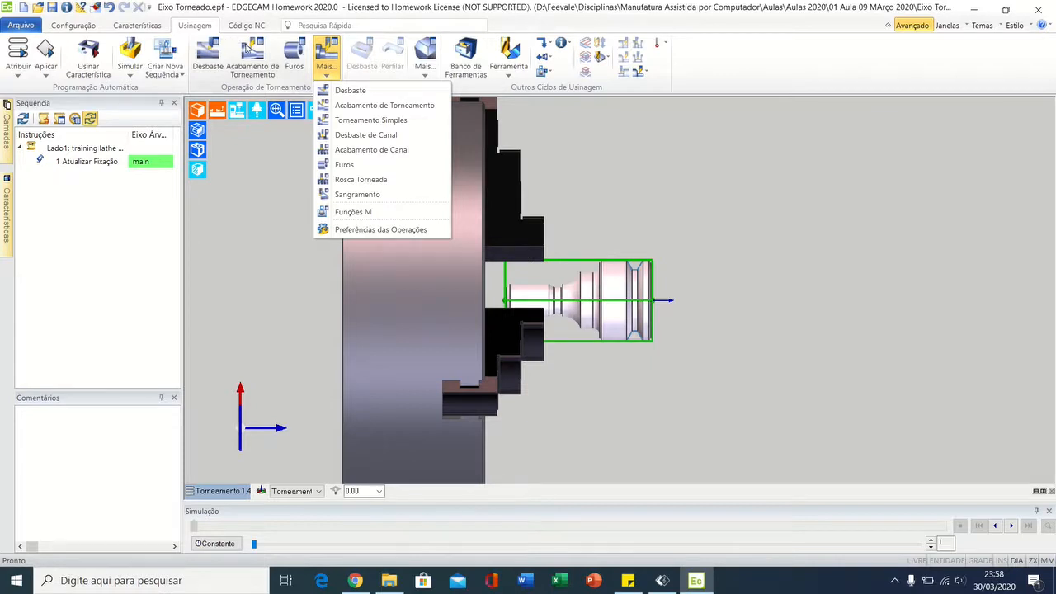
left_click(635, 95)
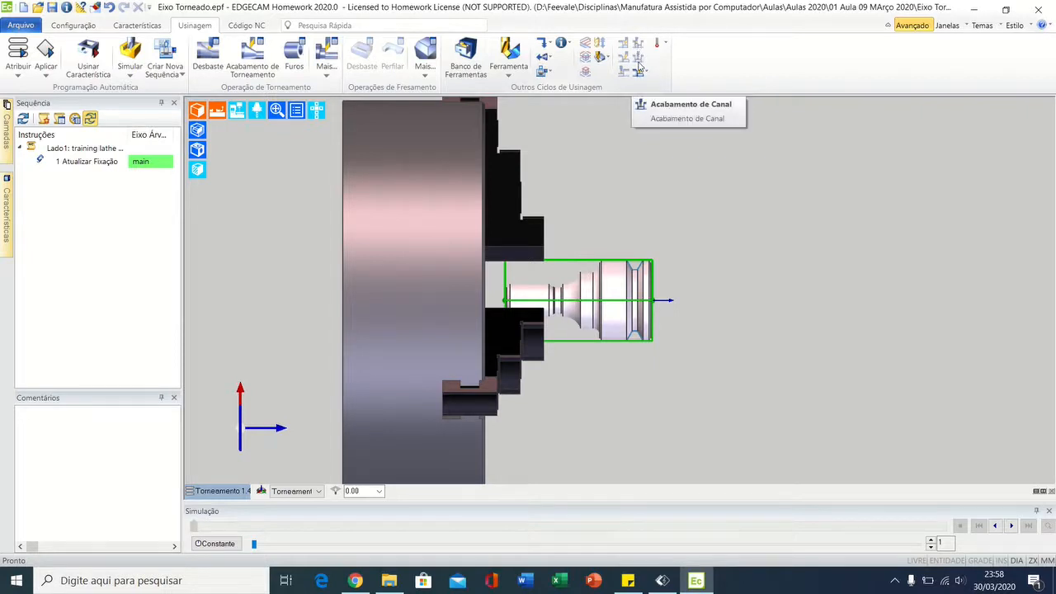
left_click(641, 71)
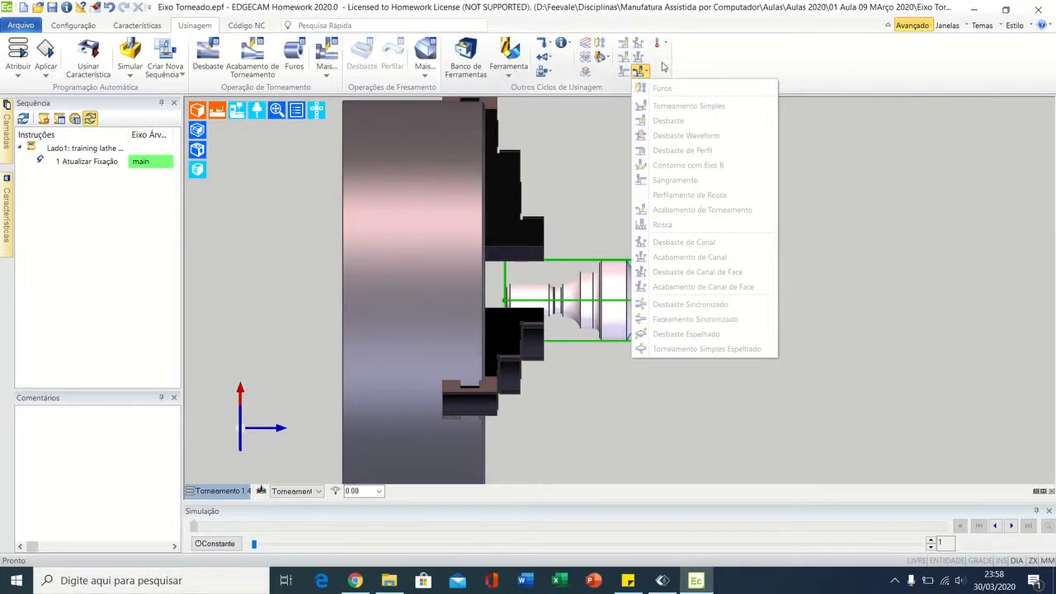
left_click(688, 58)
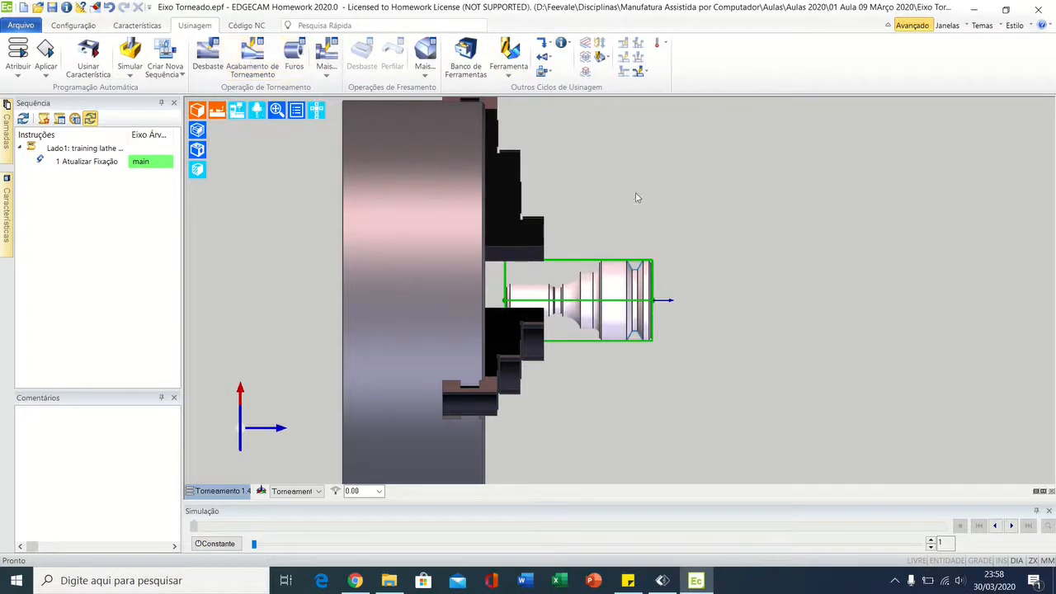
Step: Examine the free end of the shaft up close, comparing the stock outline with the end face and outer groove
middle_click_drag(600, 211, 557, 227)
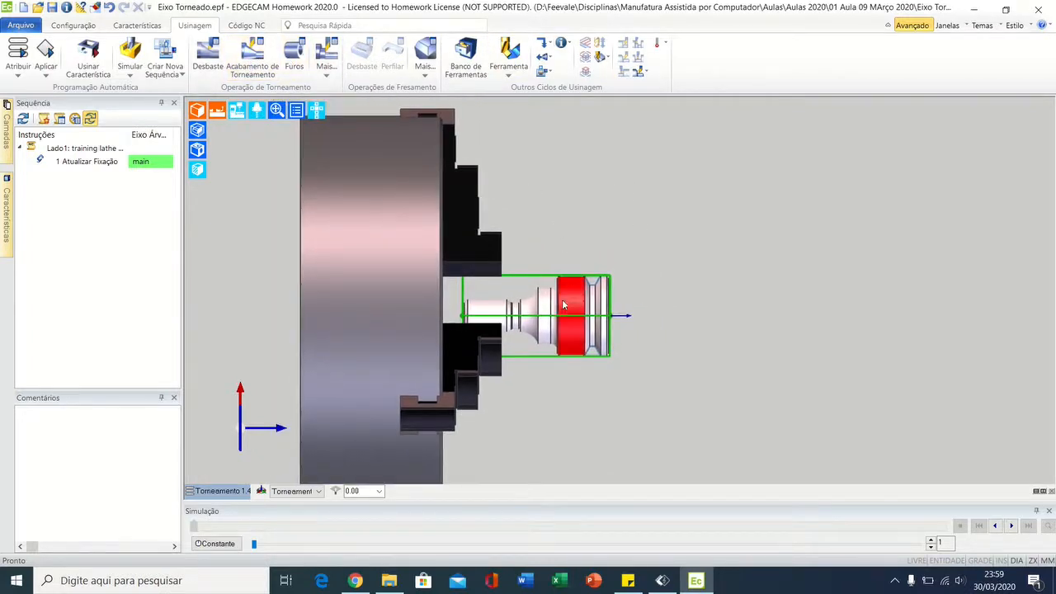
middle_click_drag(567, 304, 569, 285)
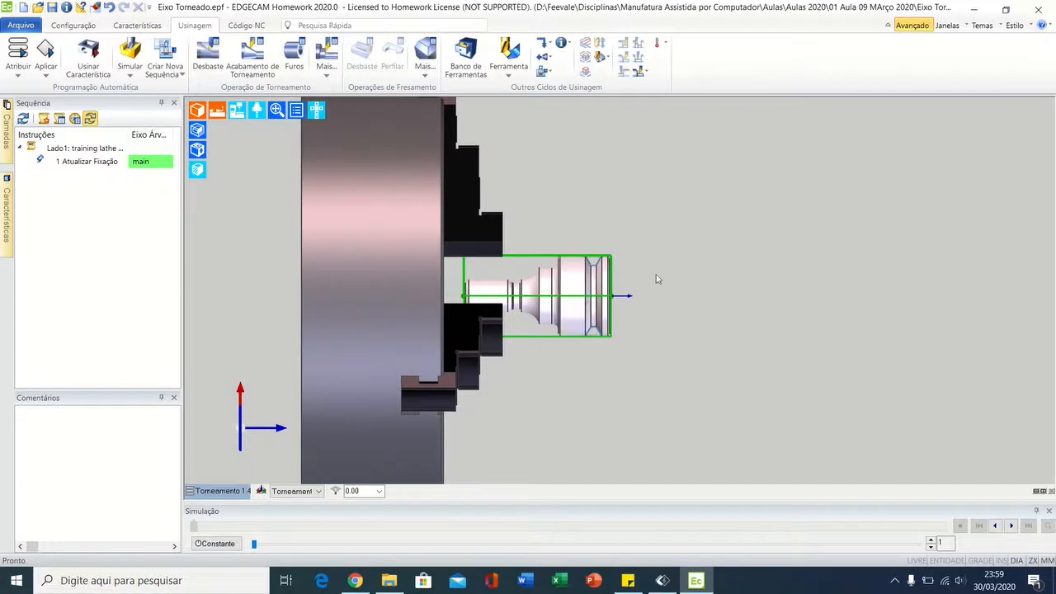
middle_click_drag(661, 280, 639, 264)
scroll(608, 247, "down", 1)
scroll(608, 247, "up", 2)
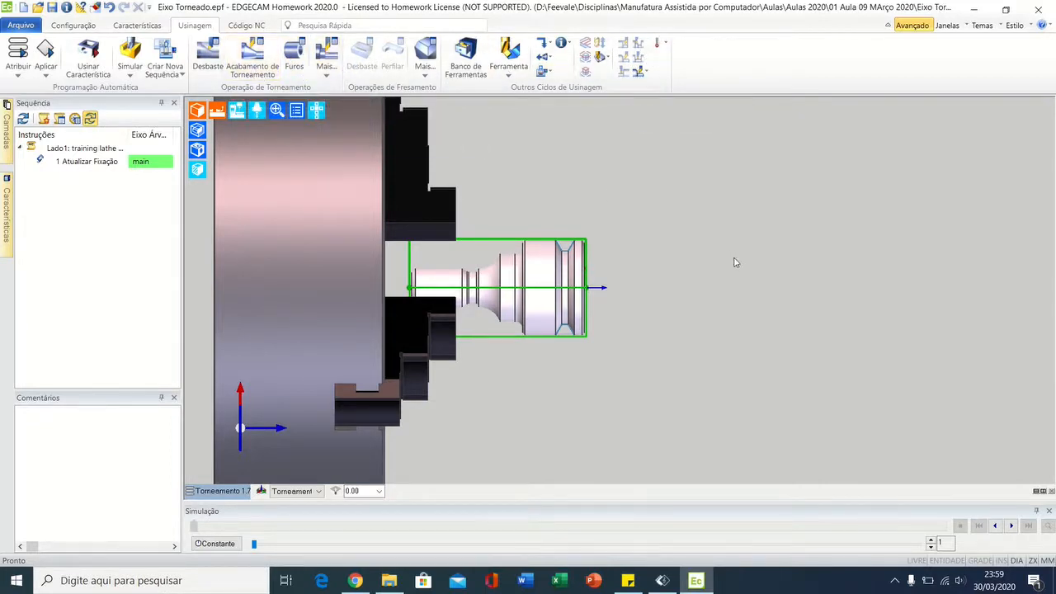
middle_click_drag(735, 262, 771, 255)
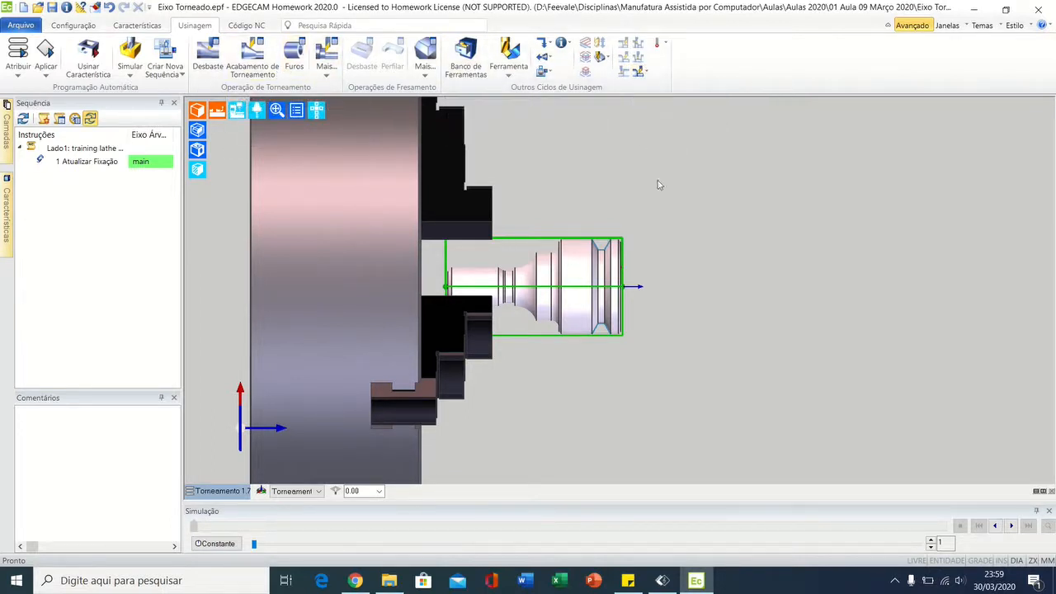
scroll(681, 227, "up", 1)
scroll(707, 240, "up", 1)
middle_click_drag(697, 240, 616, 214)
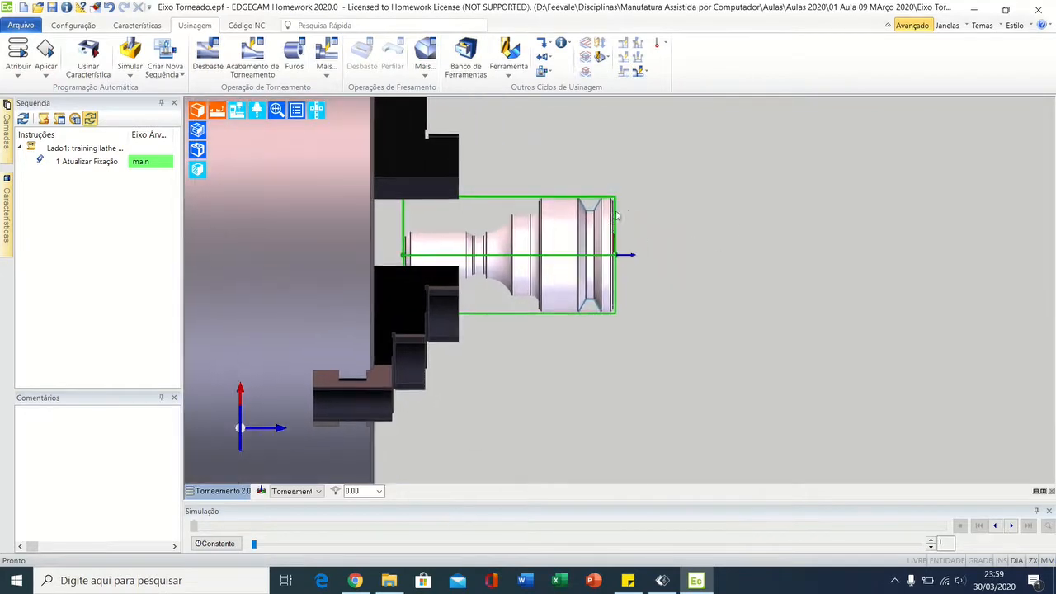
scroll(659, 274, "up", 4)
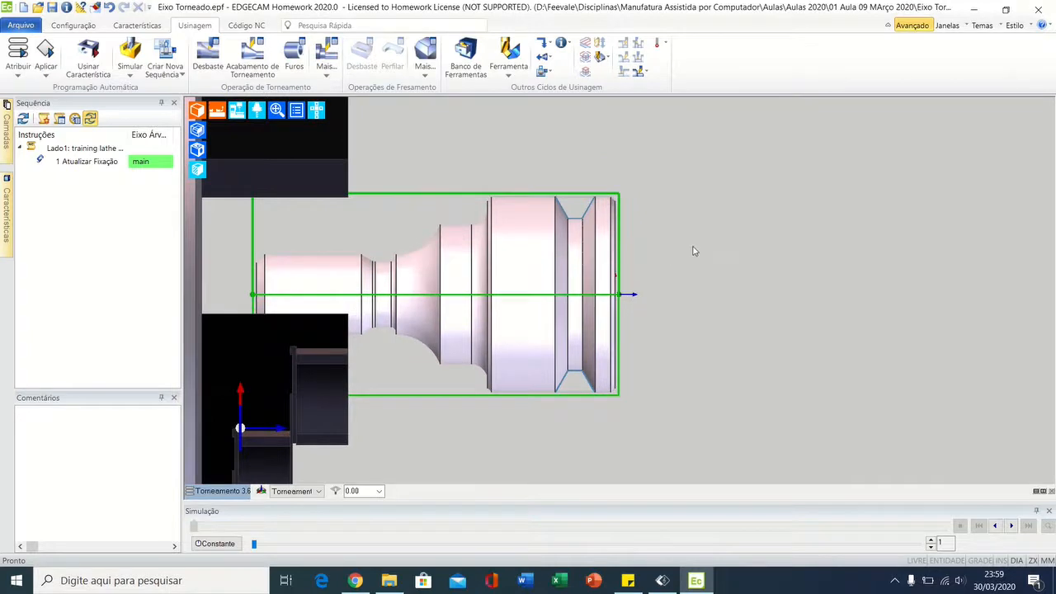
middle_click_drag(694, 251, 657, 249)
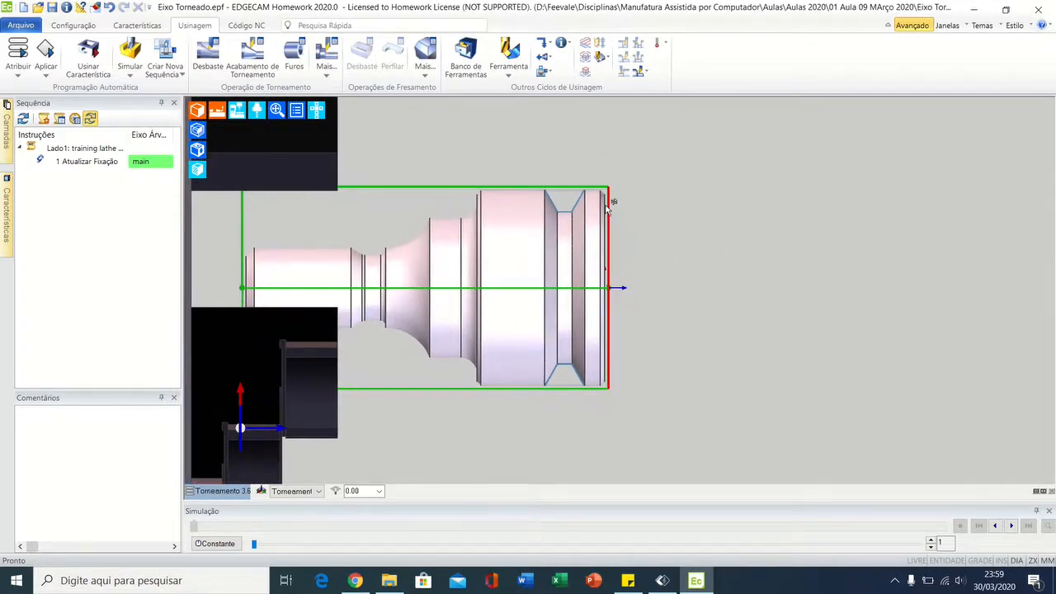
scroll(609, 213, "up", 5)
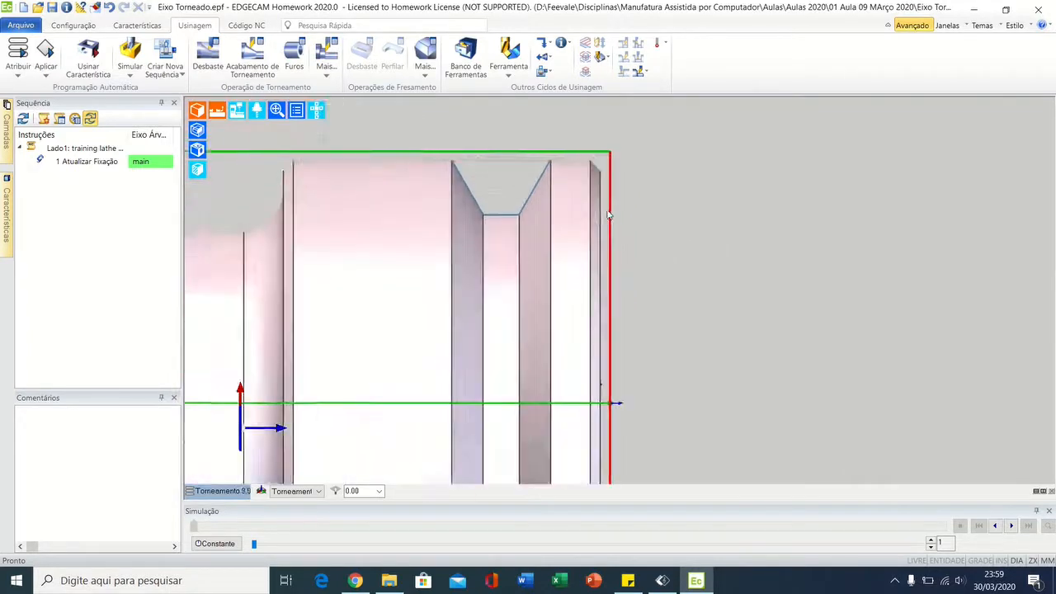
scroll(609, 214, "up", 1)
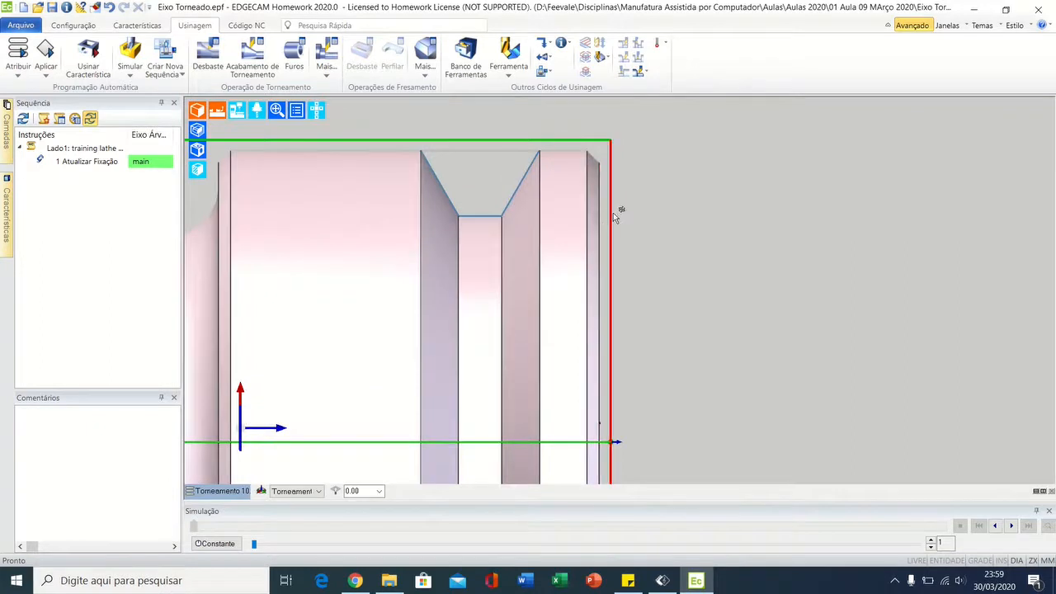
scroll(608, 221, "down", 4)
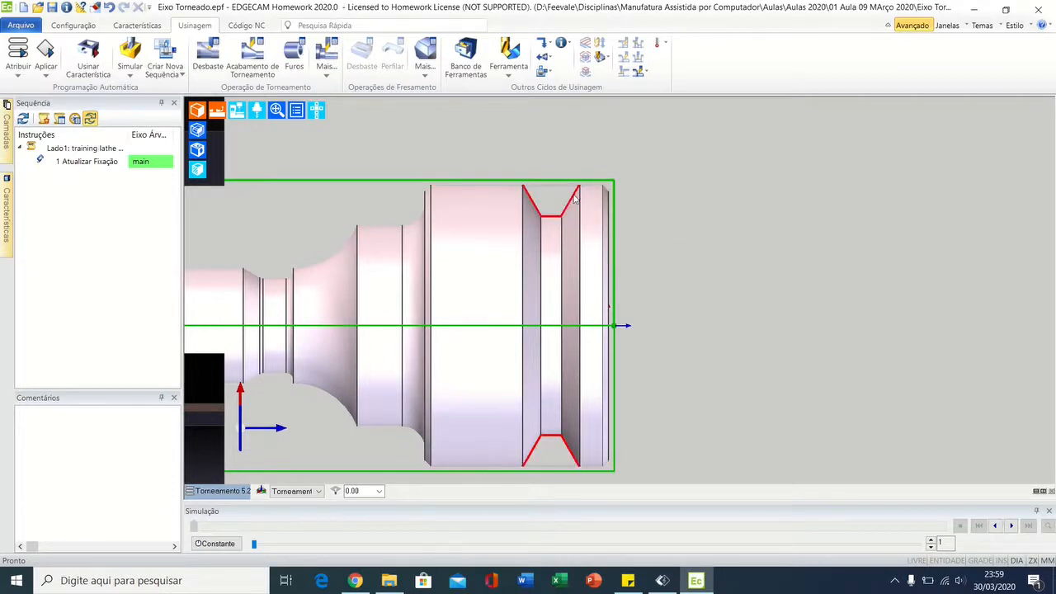
Step: Inspect the part's internal bore in a rotated 3D view, and restore the Torneamento view
middle_click_drag(561, 212, 577, 283)
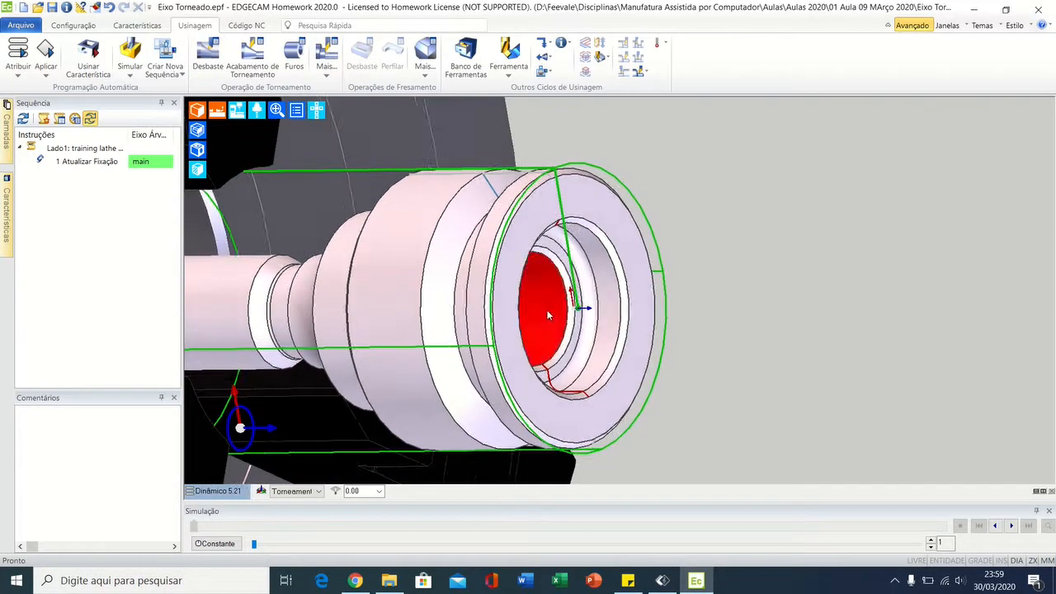
middle_click_drag(548, 315, 543, 288)
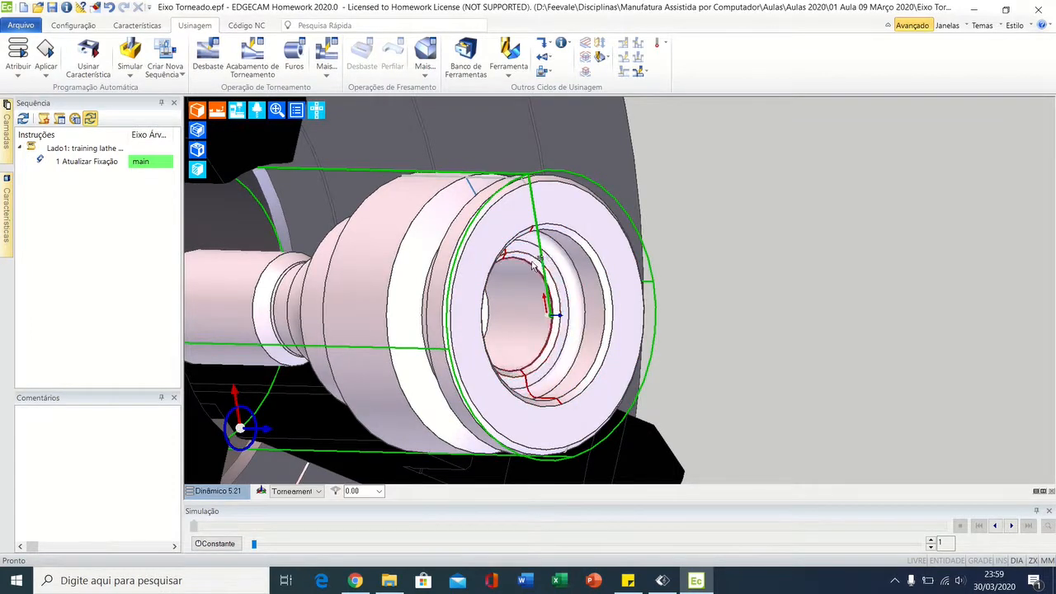
middle_click_drag(619, 272, 746, 271)
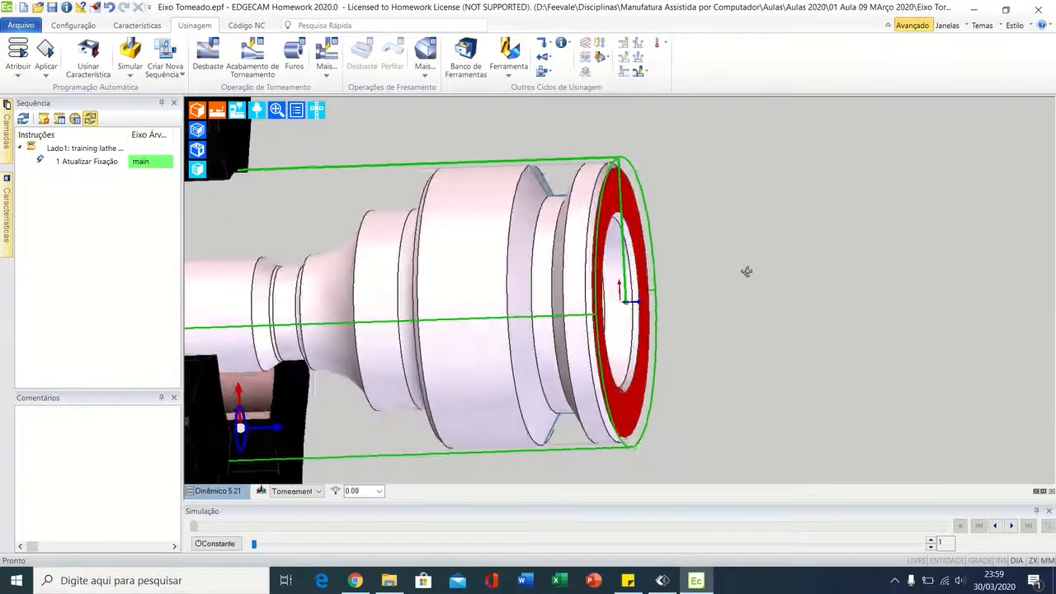
left_click(219, 490)
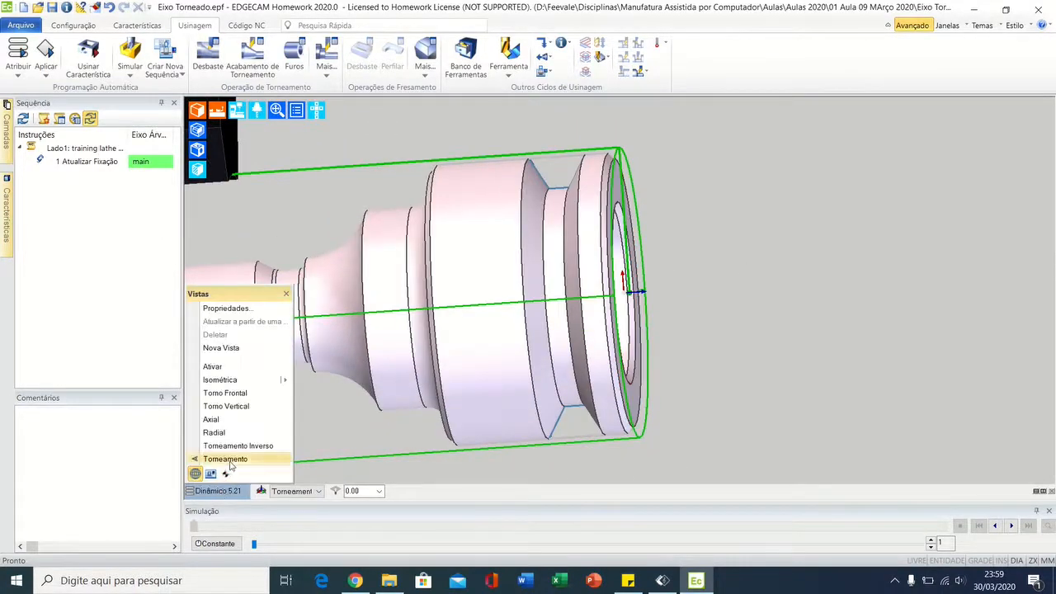
left_click(225, 459)
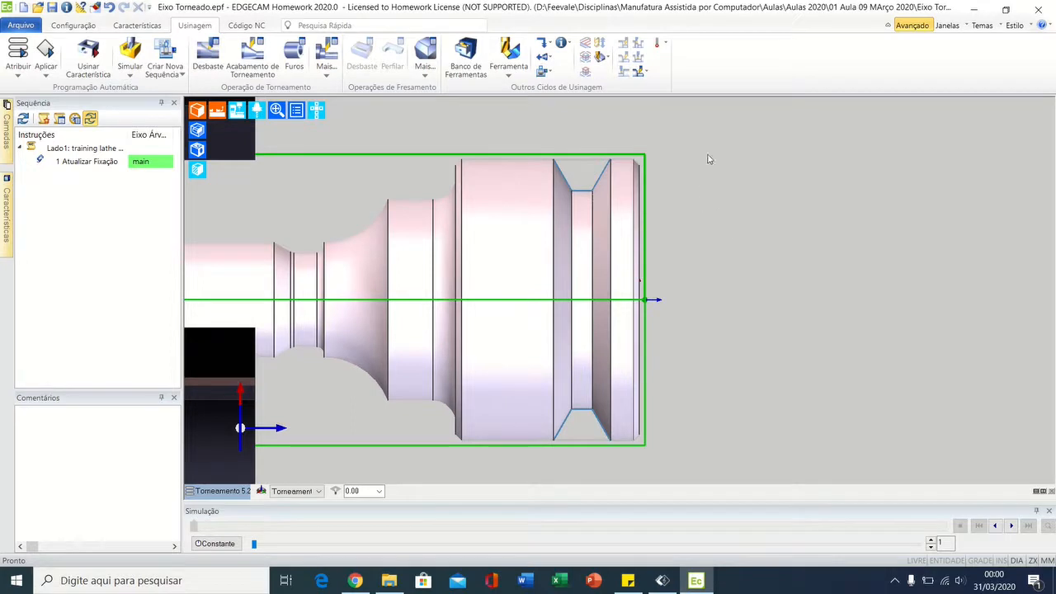
left_click(648, 72)
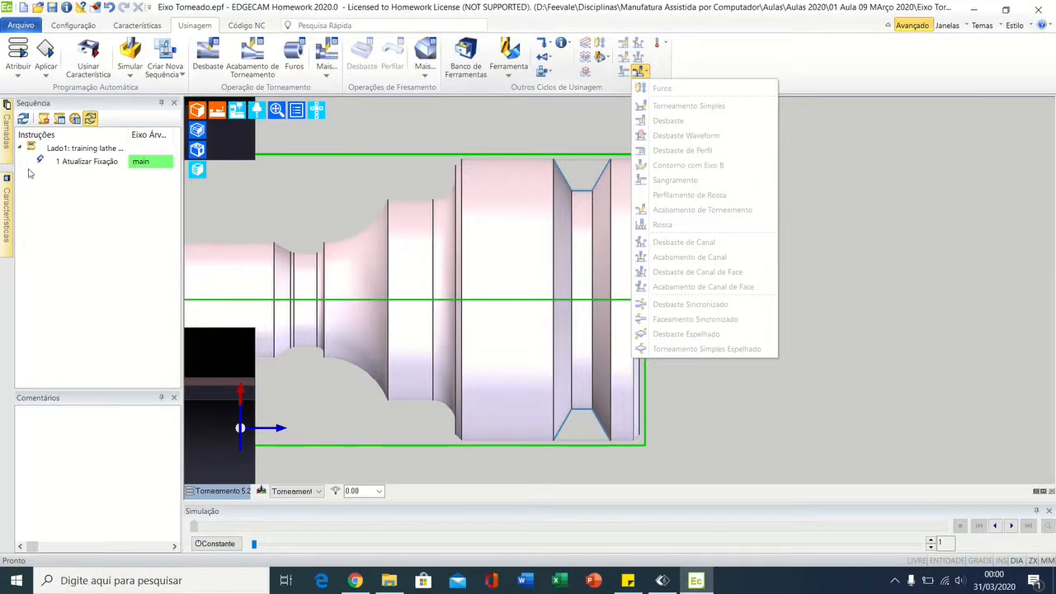
left_click(111, 222)
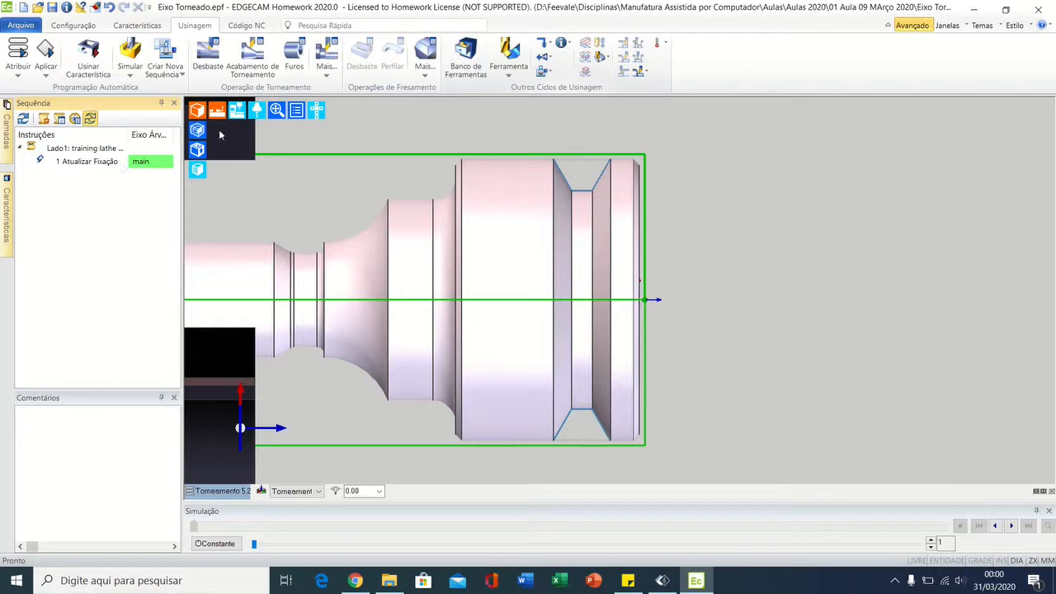
Step: Filter the tool store to external turning tools and select MWLNL-2525-M06 0.8 Rad General
left_click(466, 58)
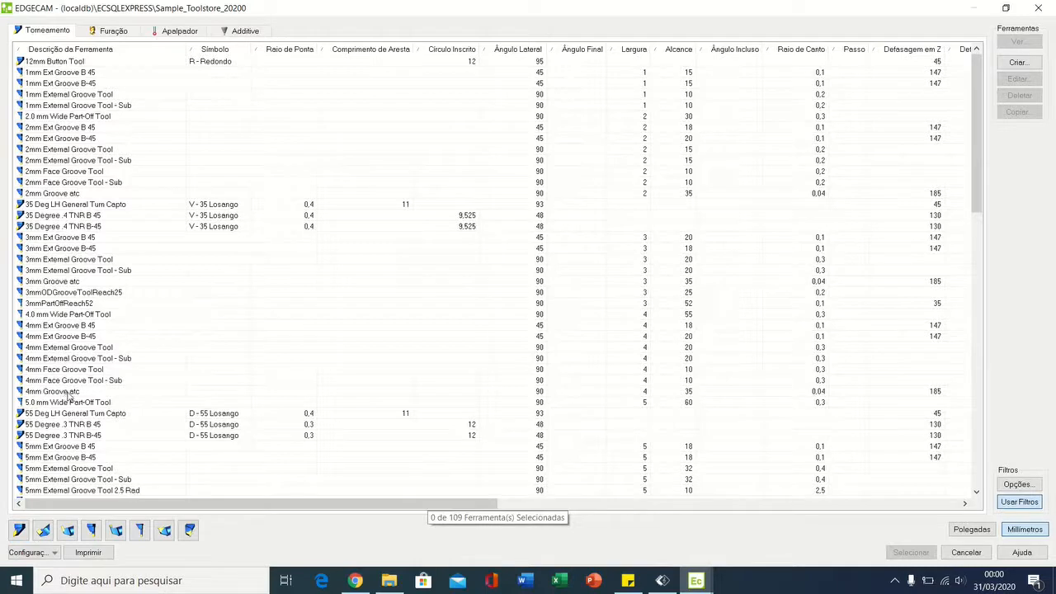
left_click(19, 530)
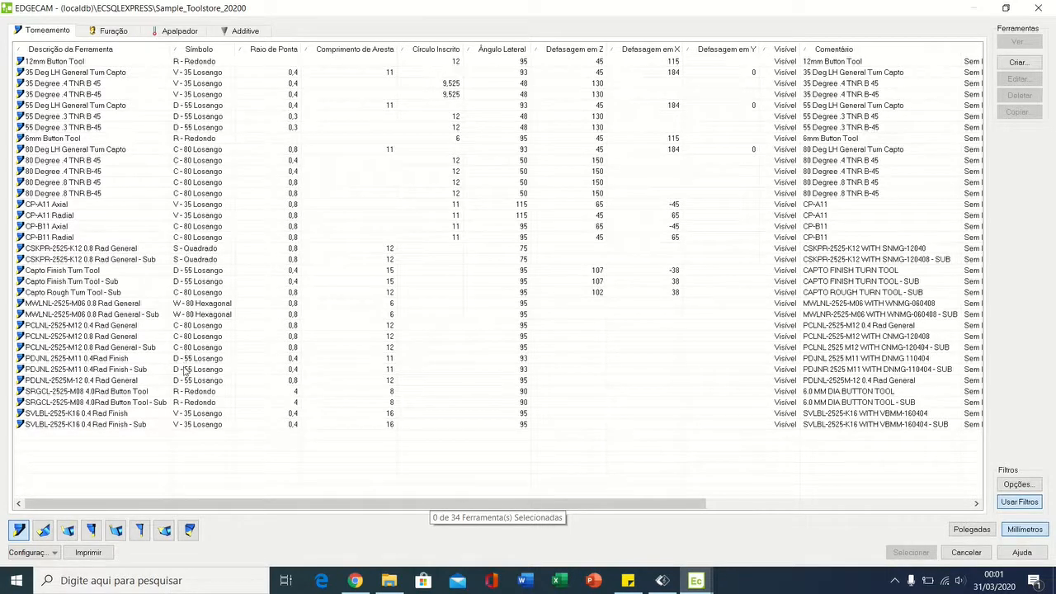
left_click(197, 305)
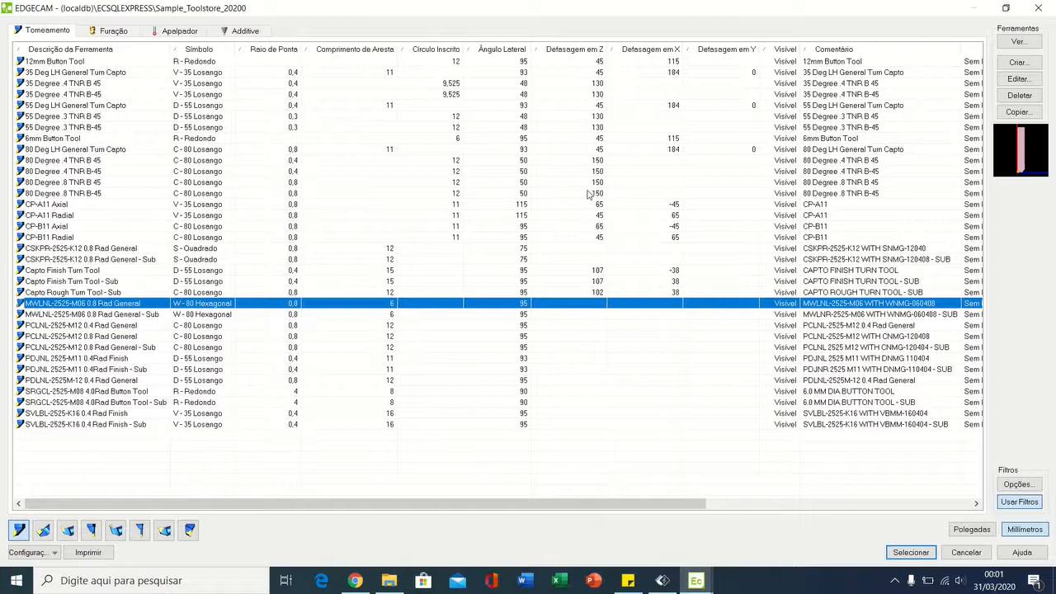
Step: Examine the insert and cutting tip of the selected turning tool in its graphic preview
left_click(1030, 149)
scroll(1030, 150, "down", 1)
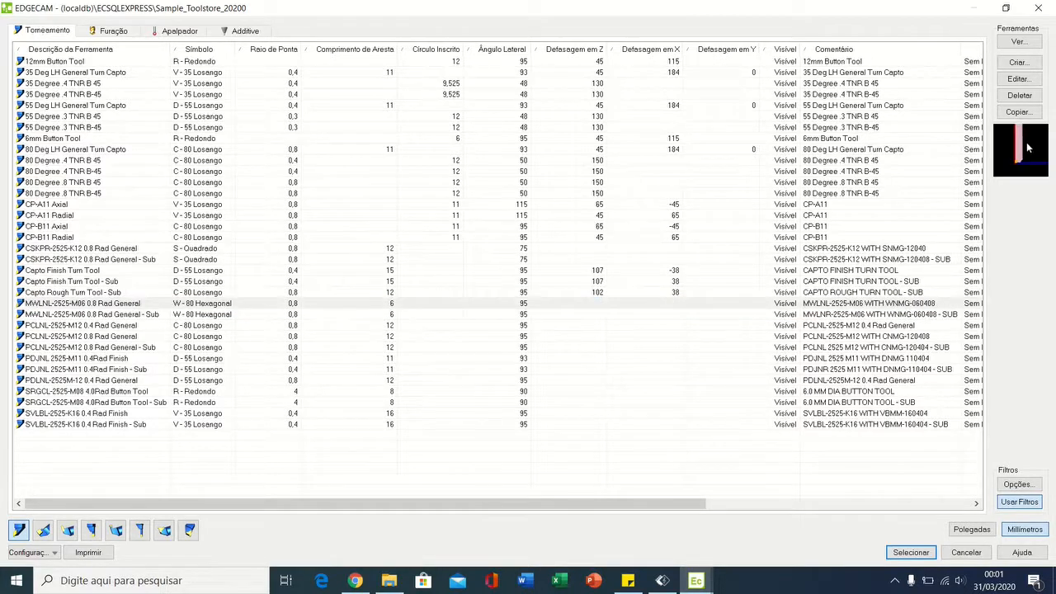
scroll(1023, 158, "up", 1)
scroll(1016, 159, "down", 1)
scroll(1017, 160, "up", 1)
scroll(1016, 159, "up", 4)
scroll(1017, 160, "down", 2)
scroll(1021, 160, "up", 3)
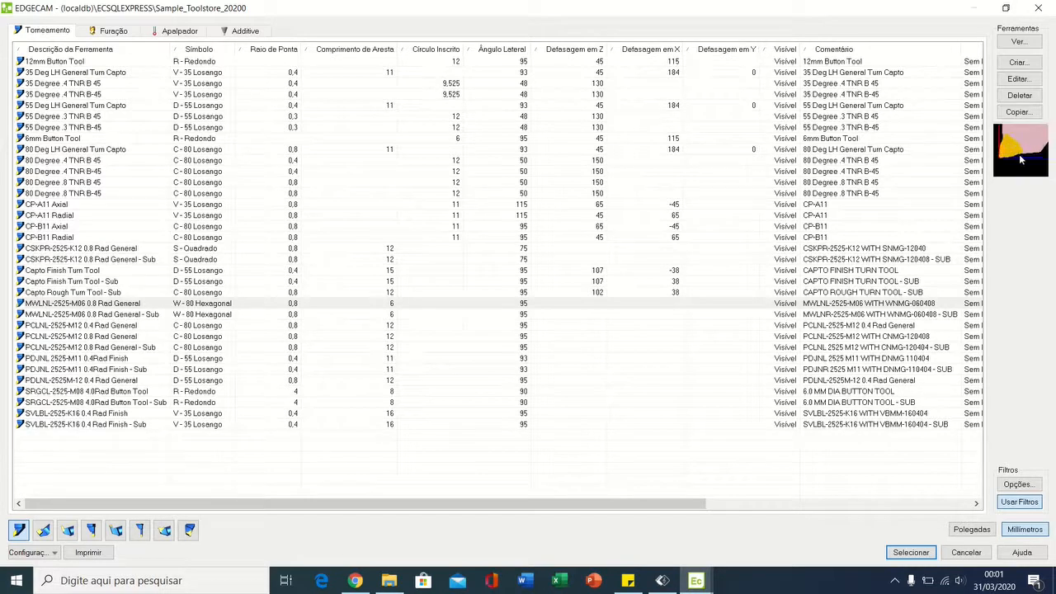
scroll(1027, 163, "down", 1)
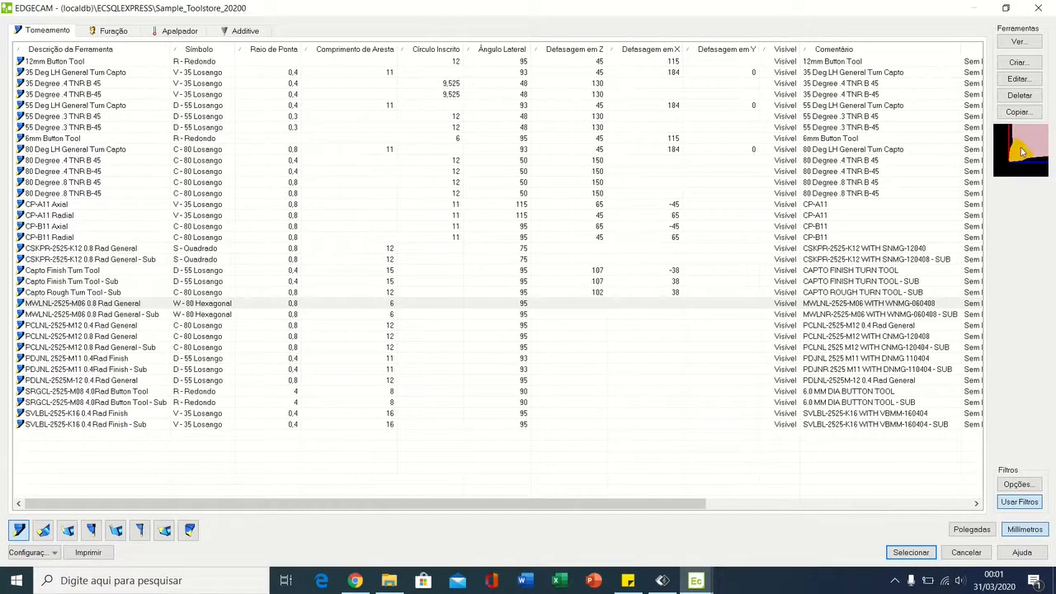
Step: Check the insert preview once more and load MWLNL-2525-M06 0.8 Rad General from the tool store as the turning tool
scroll(1021, 151, "down", 3)
mouse_move(1020, 152)
middle_mouse_down()
mouse_move(1006, 176)
mouse_move(1017, 148)
middle_mouse_up()
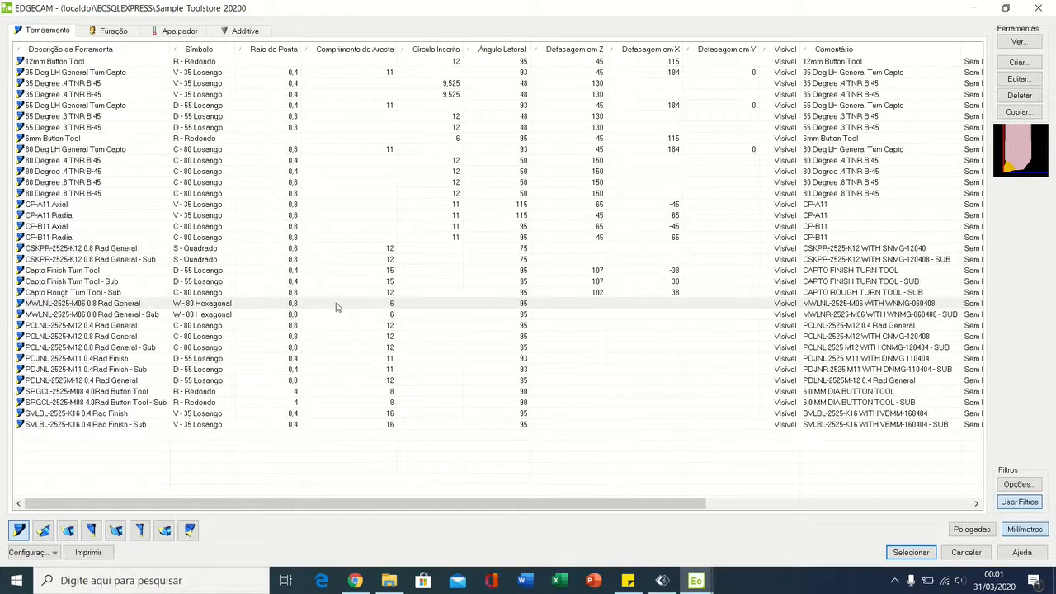
left_click(82, 304)
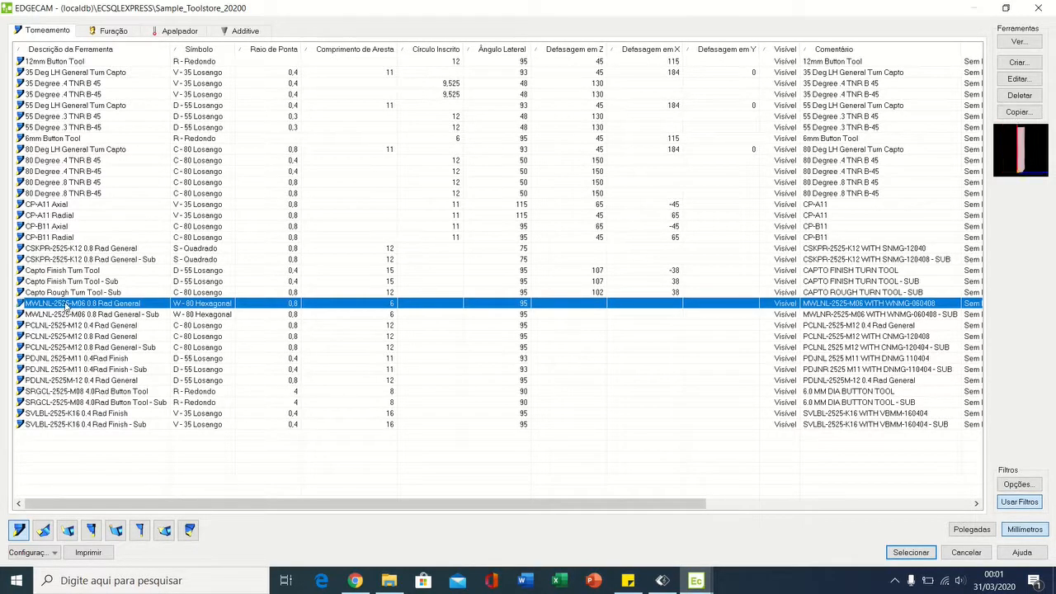
left_click(919, 552)
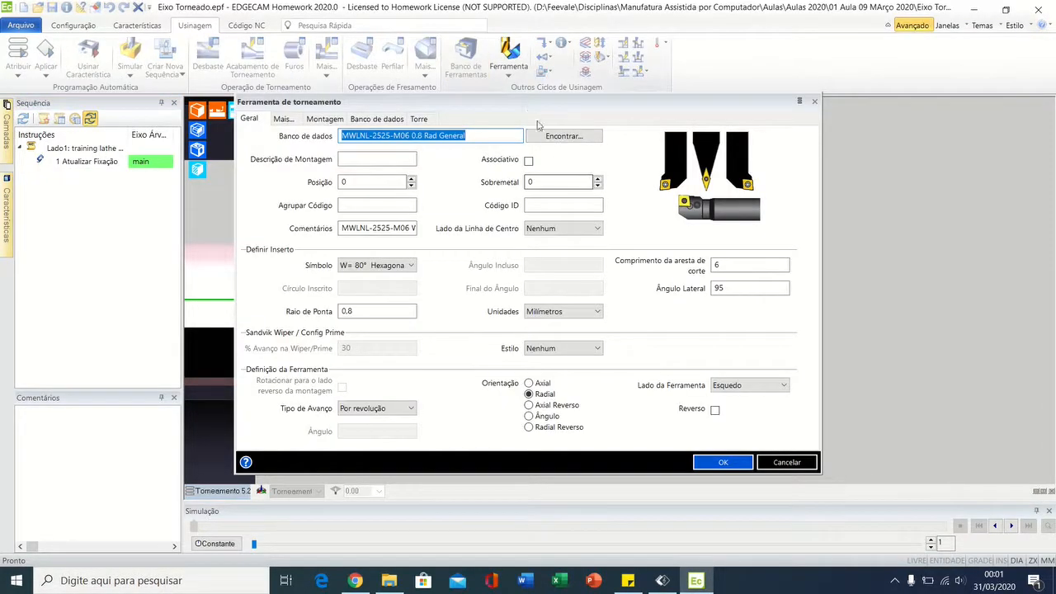
Step: Set the turning tool's Posição to 1
left_click_drag(532, 106, 675, 124)
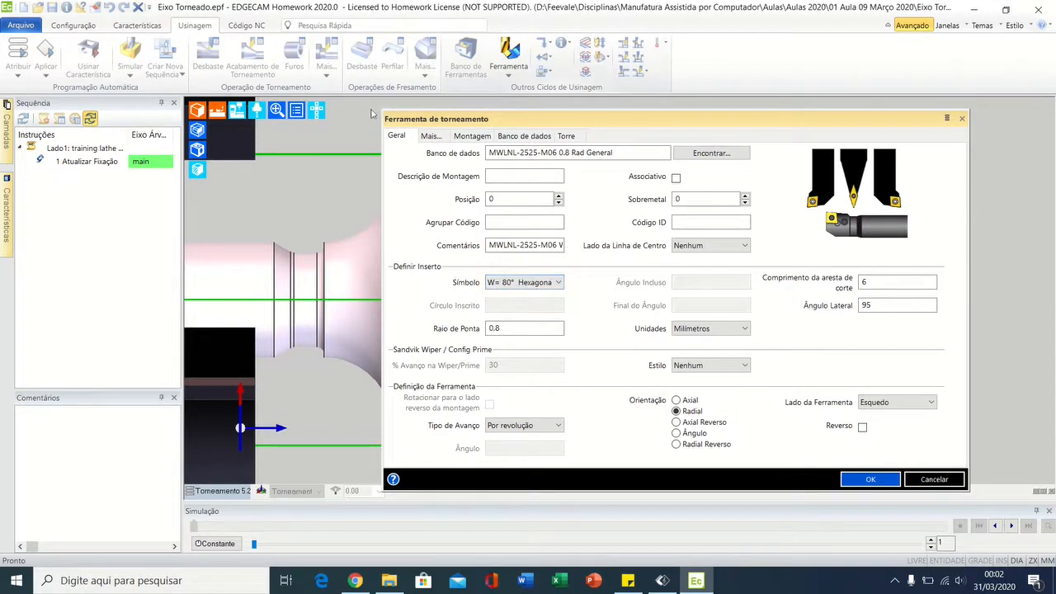
left_click(542, 152)
left_click(513, 203)
key("BackSpace")
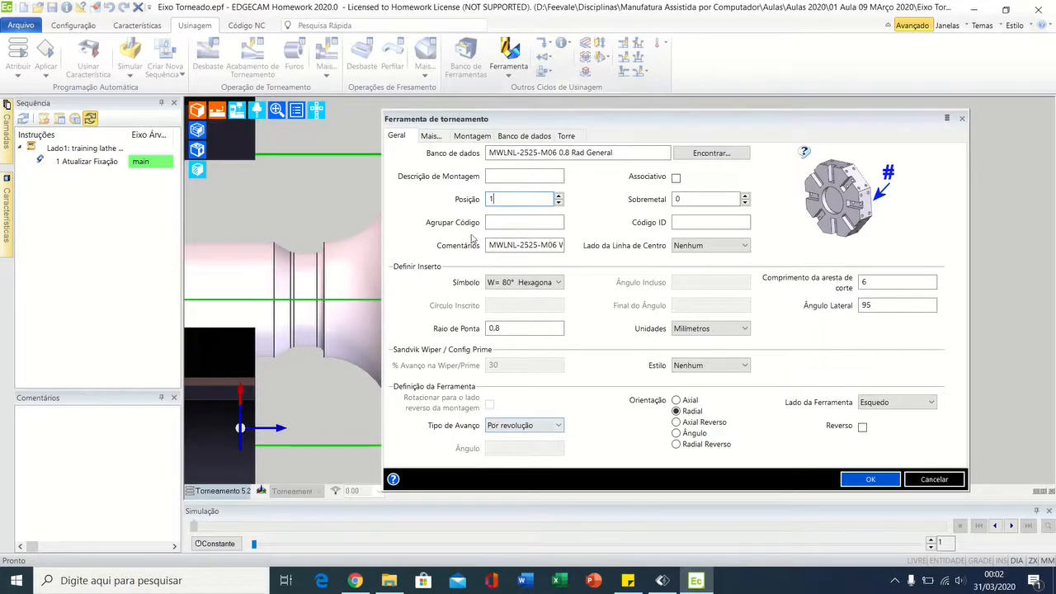
Step: Review the insert's nose radius, cutting edge length and lateral angle, plus the tool's additional, mounting and database settings
double_click(545, 329)
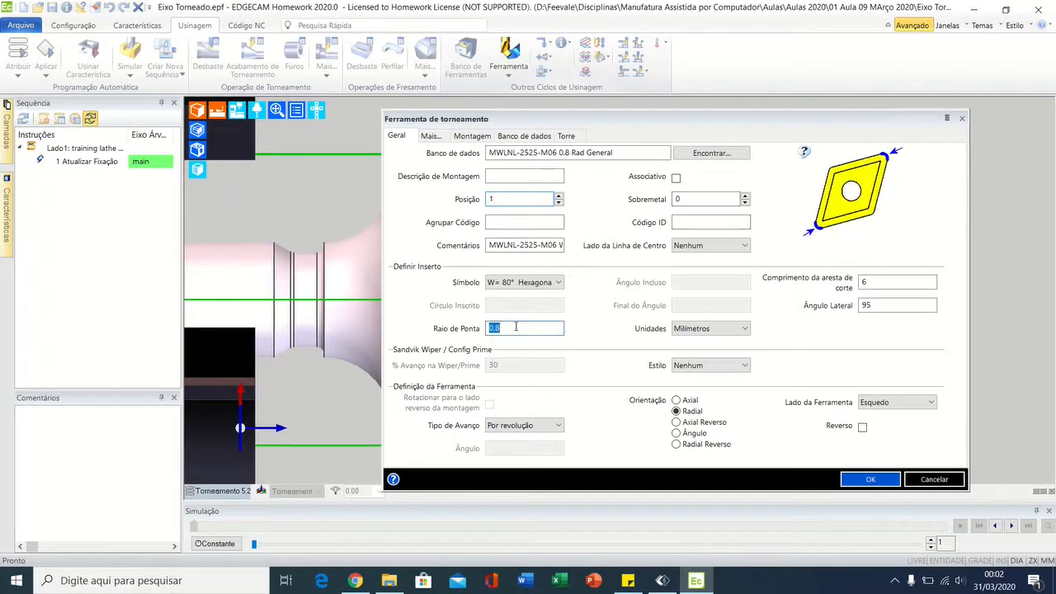
left_click(876, 283)
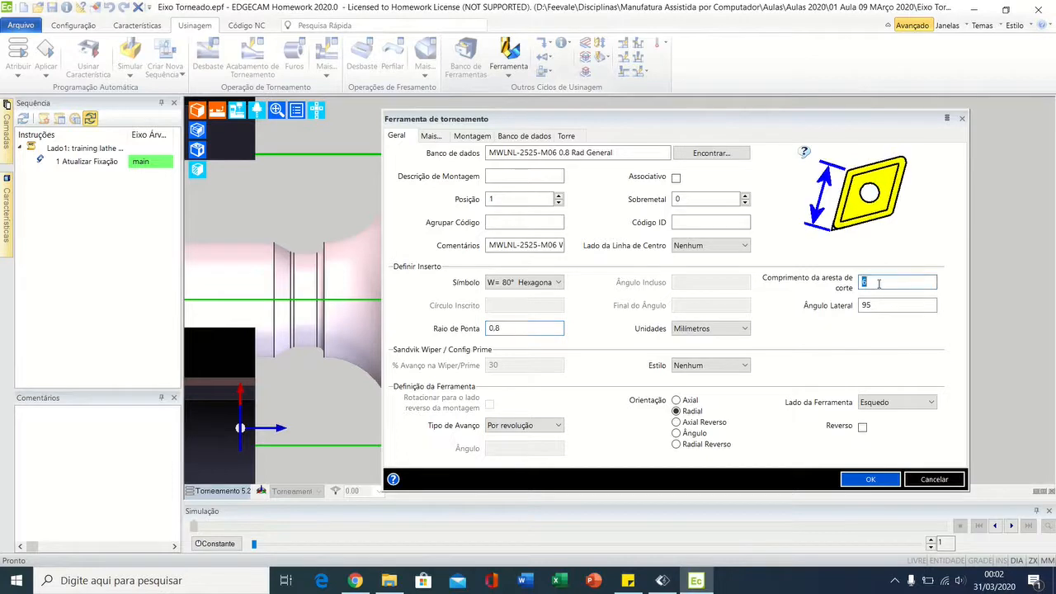
left_click(871, 308)
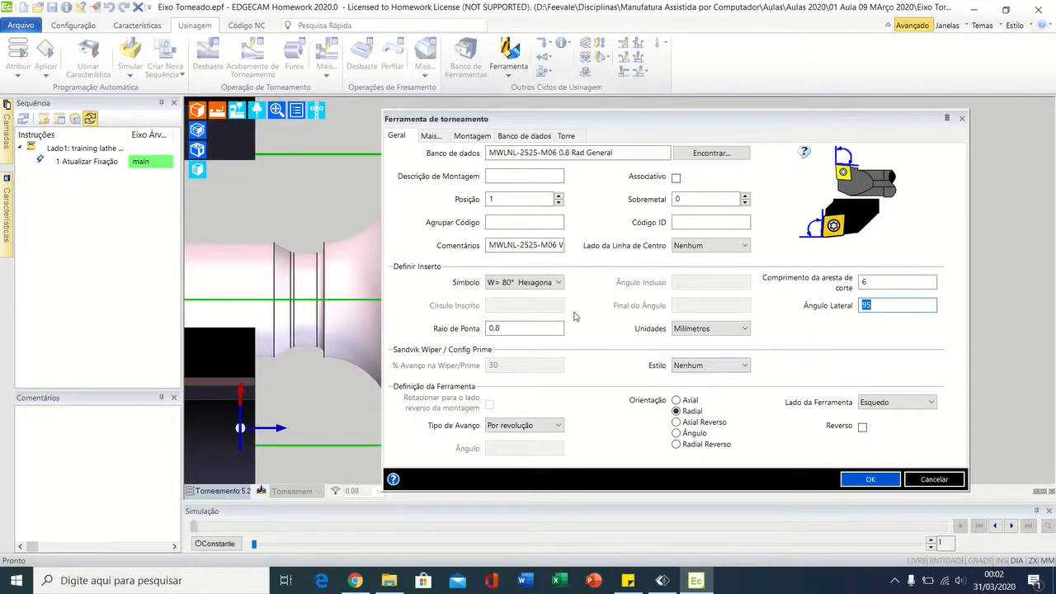
left_click(432, 136)
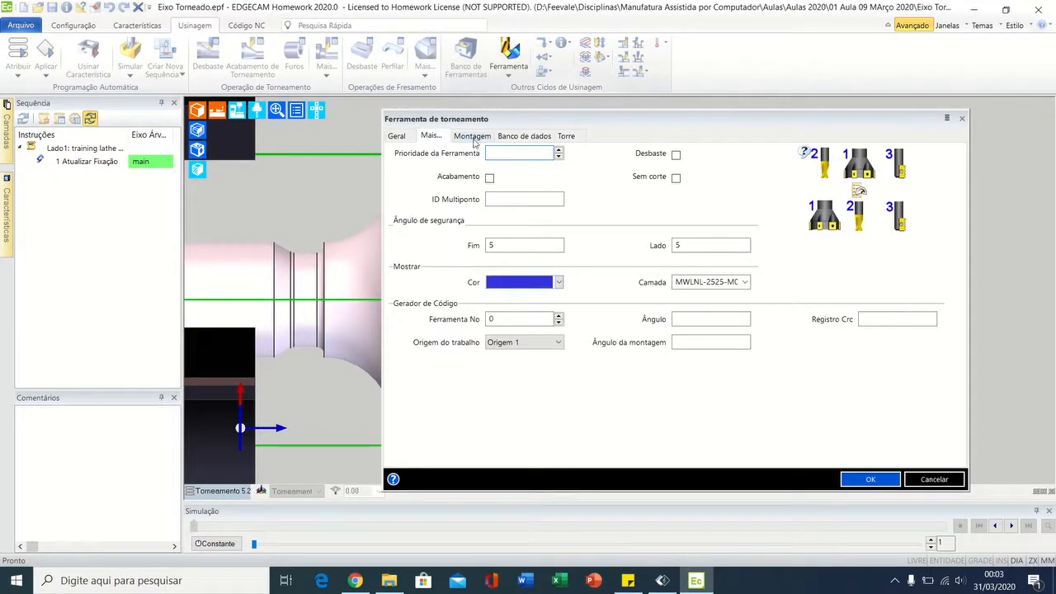
left_click(473, 137)
left_click(513, 137)
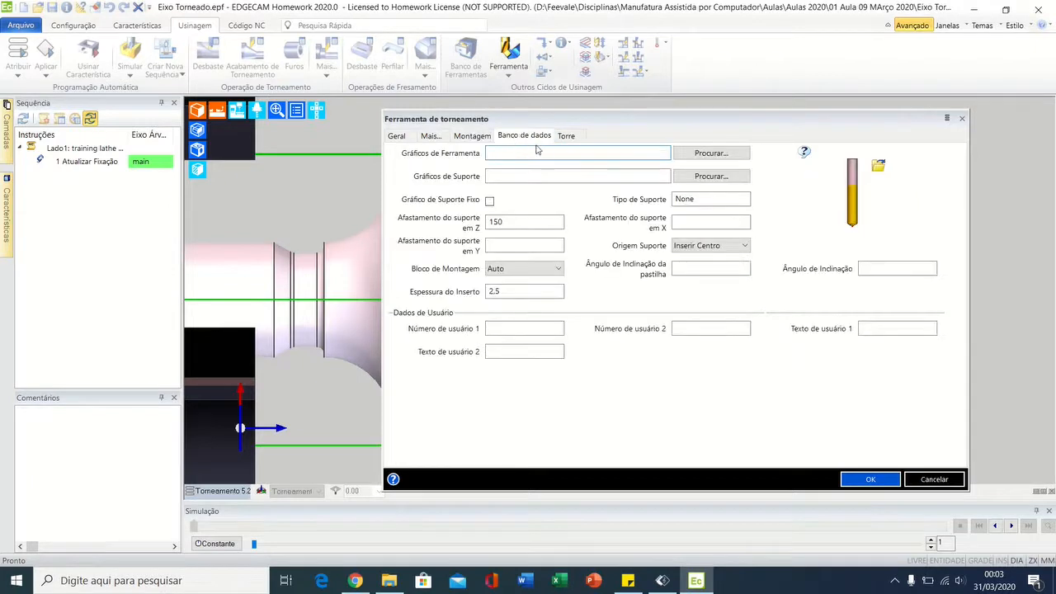
Step: Enable constant surface speed (CSS) for the tool and limit Max RPM to 3000
left_click(565, 137)
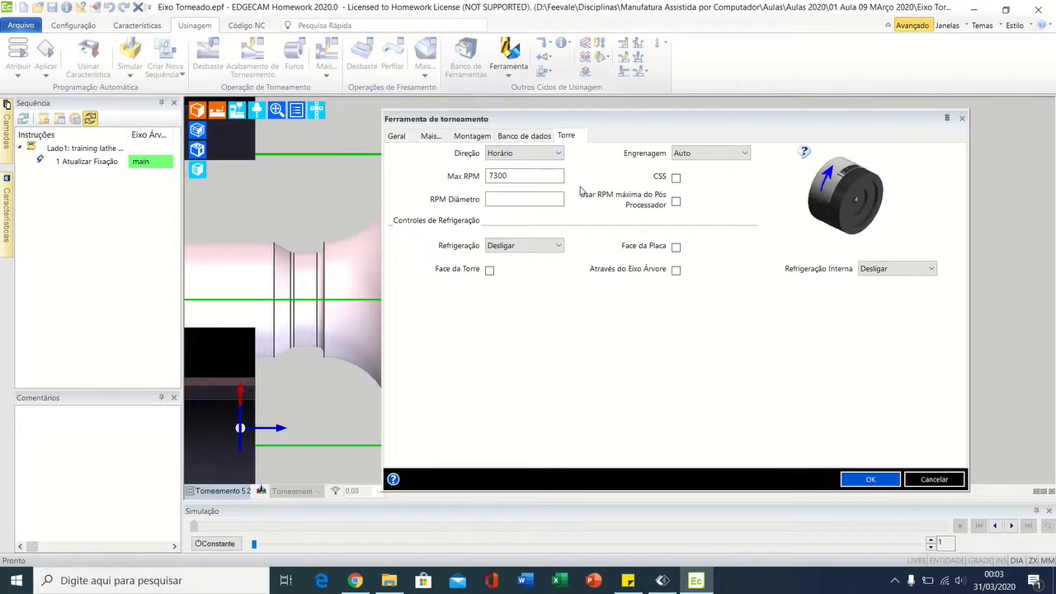
left_click(675, 178)
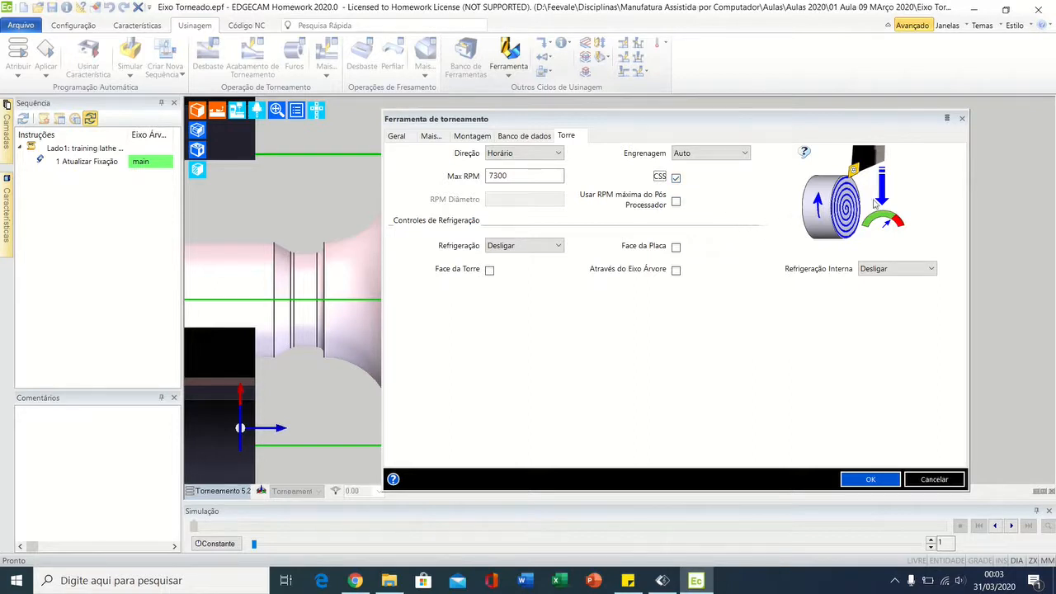
mouse_move(841, 188)
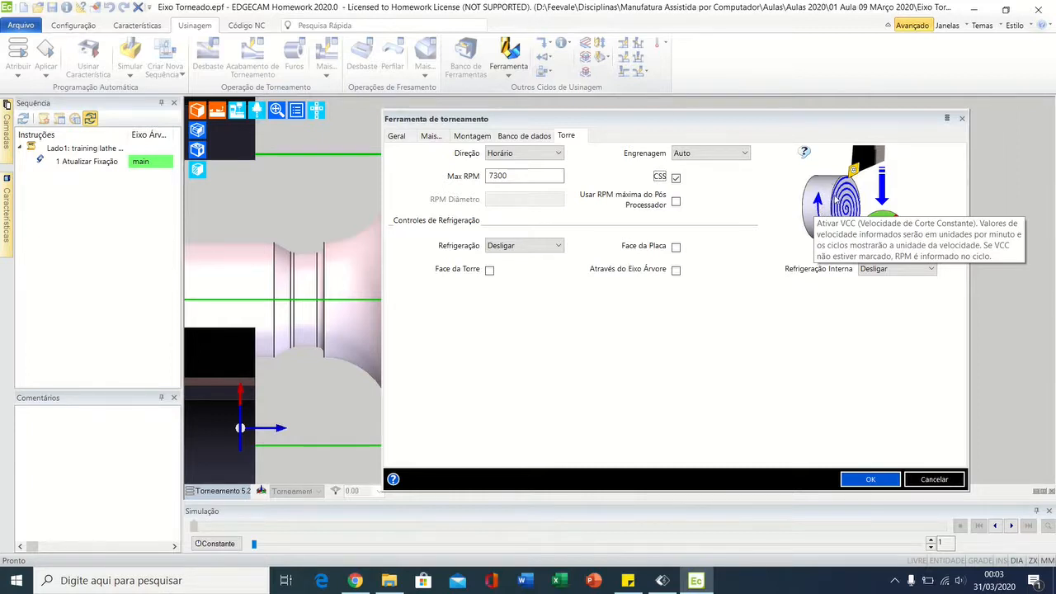
left_click(676, 178)
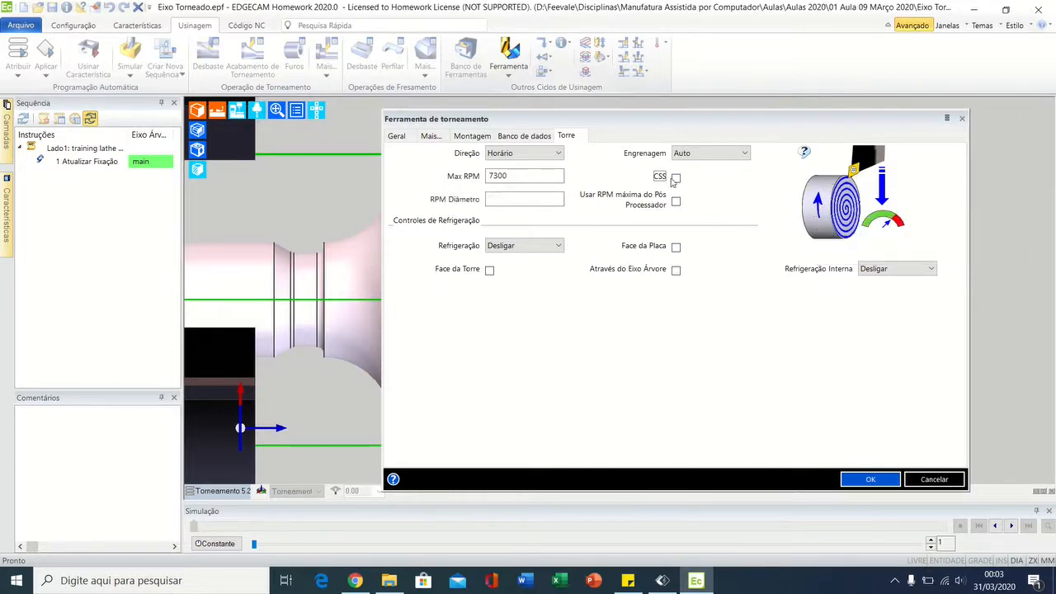
left_click(675, 178)
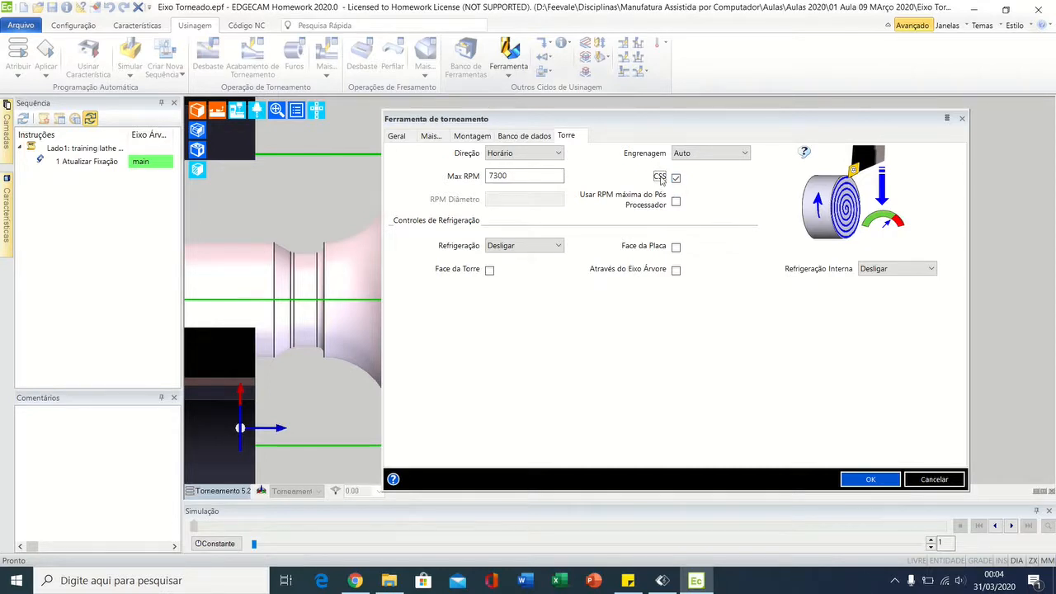
double_click(541, 180)
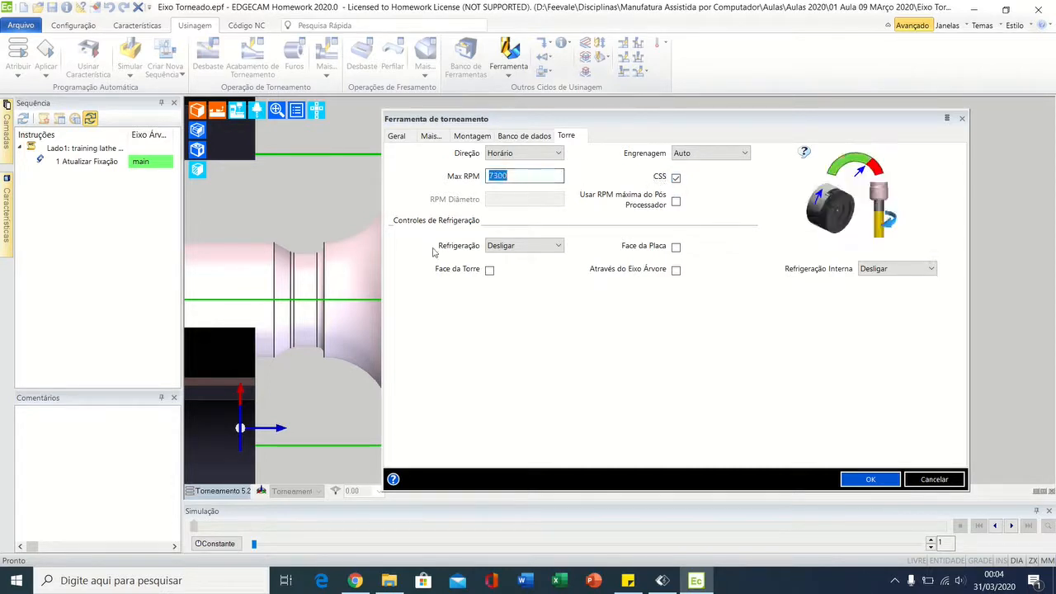
type("3")
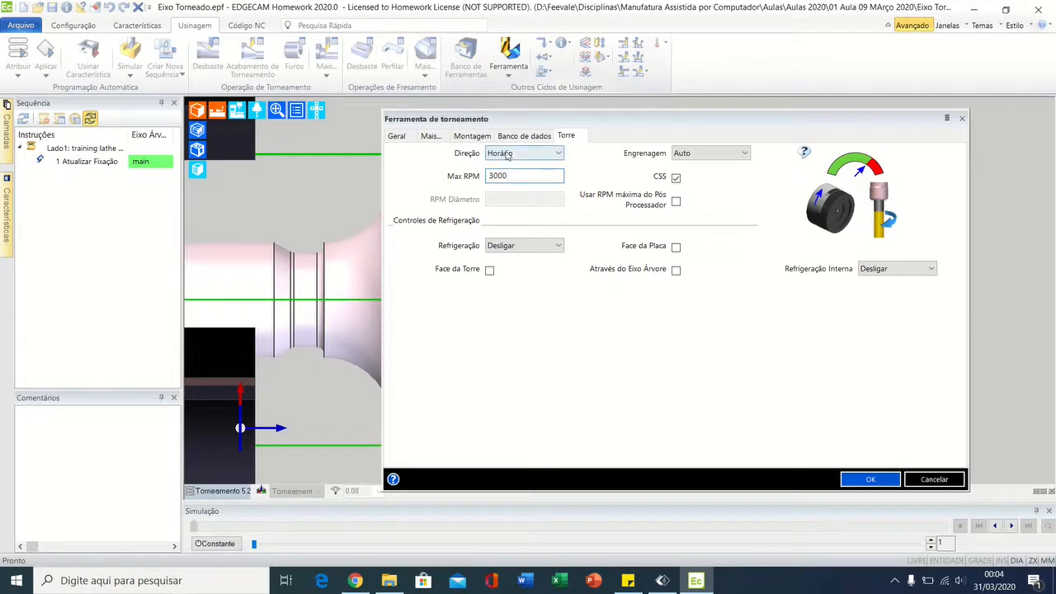
Step: Set the spindle's Direção to Anti-Horário and confirm the turning tool definition
left_click_drag(611, 119, 715, 108)
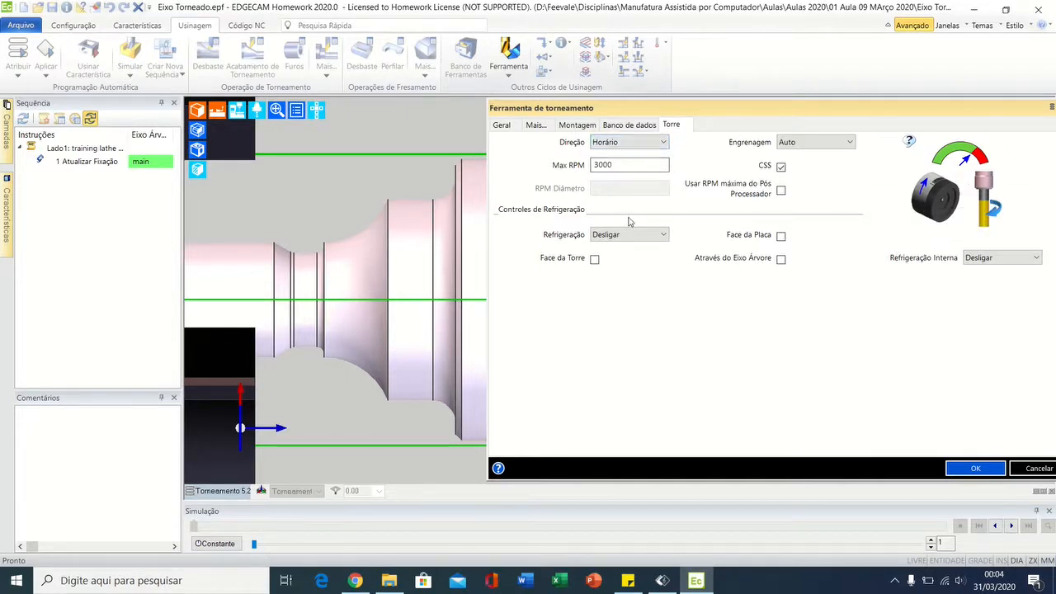
left_click(613, 144)
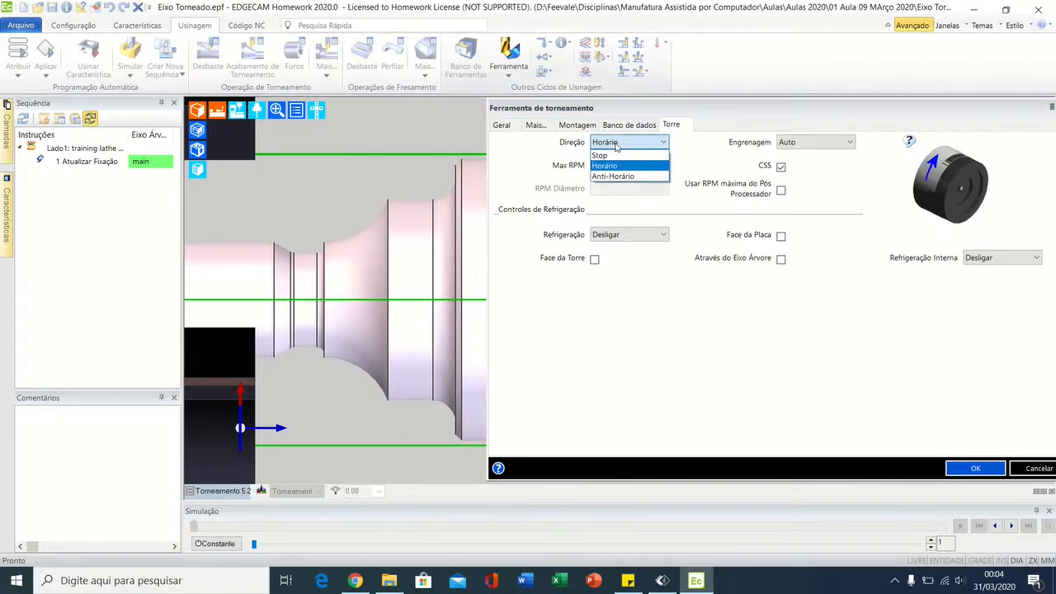
left_click(616, 176)
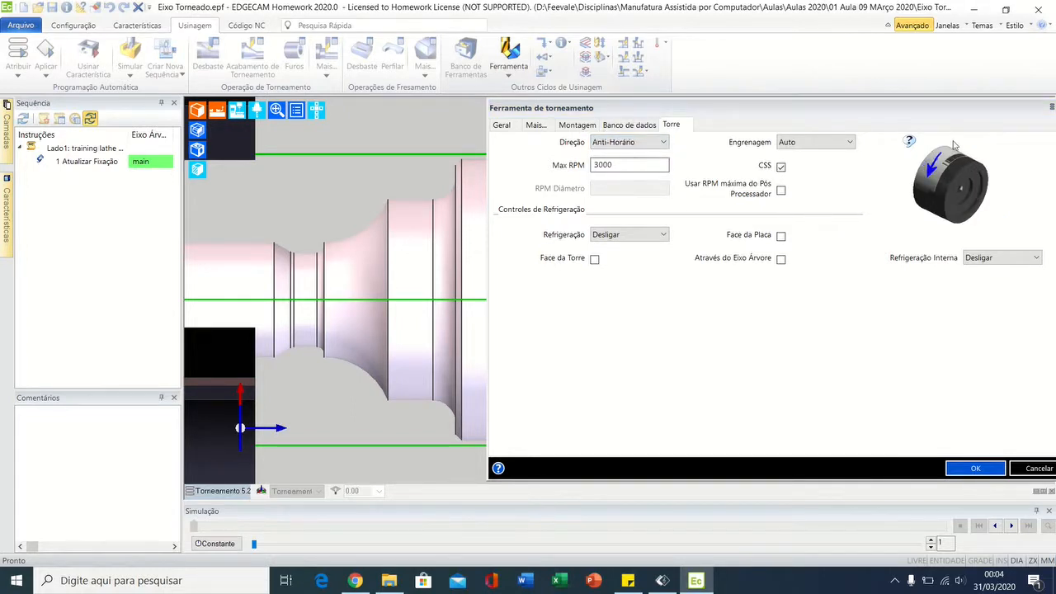
mouse_move(984, 159)
left_click_drag(868, 114, 700, 106)
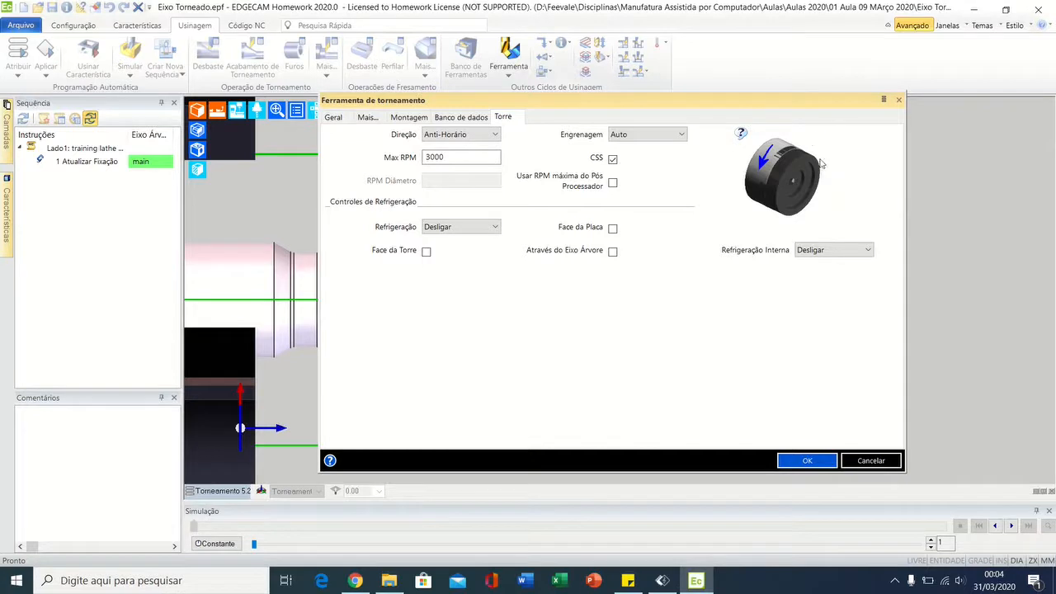
mouse_move(834, 145)
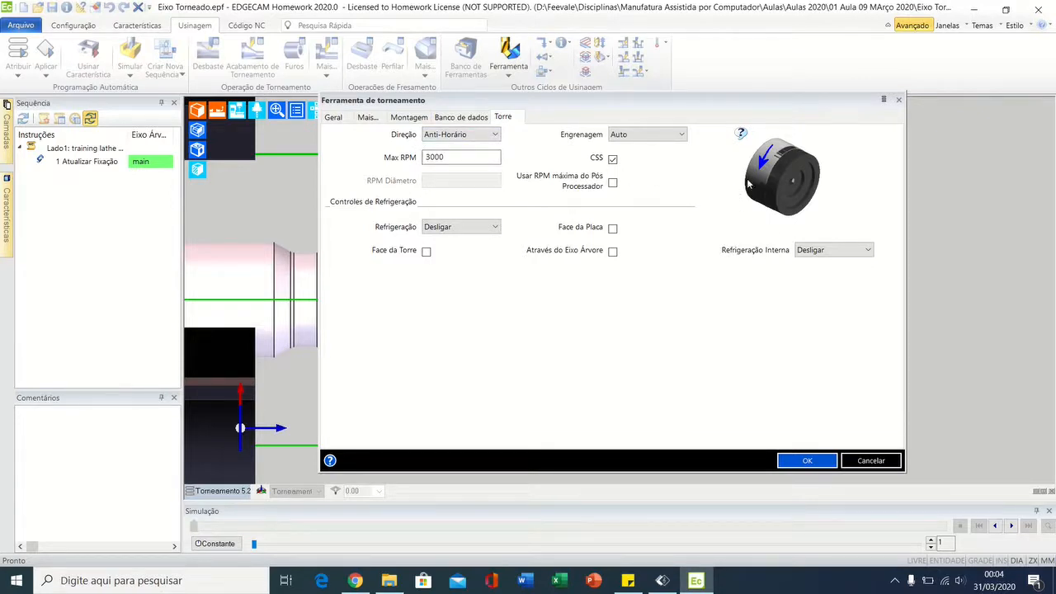
mouse_move(752, 182)
mouse_move(830, 171)
left_click(805, 461)
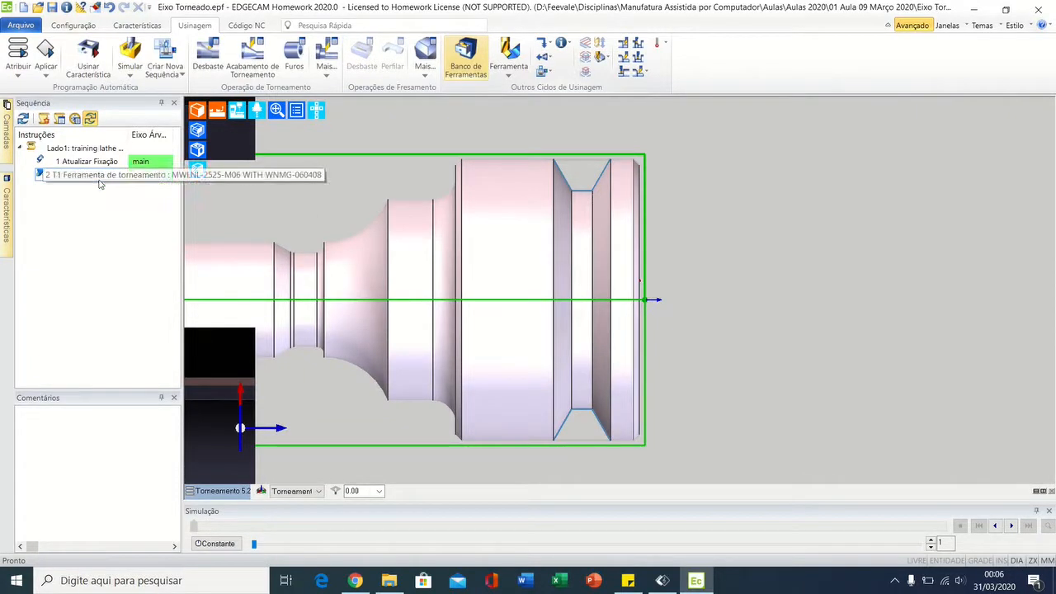
Step: Start a Torneamento Simples cycle with Selecione início enabled
left_click(647, 72)
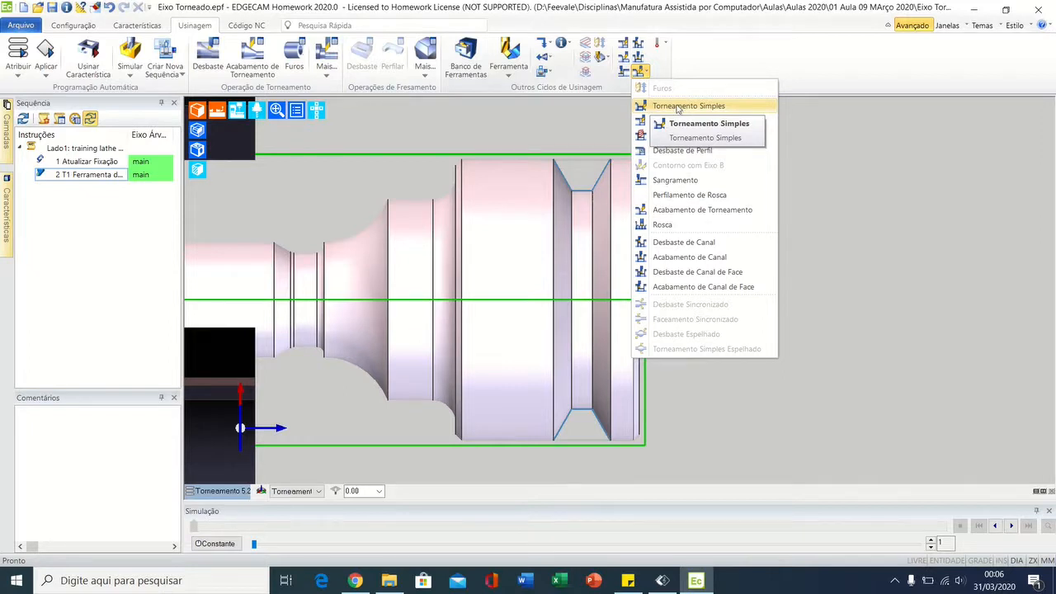
left_click(678, 108)
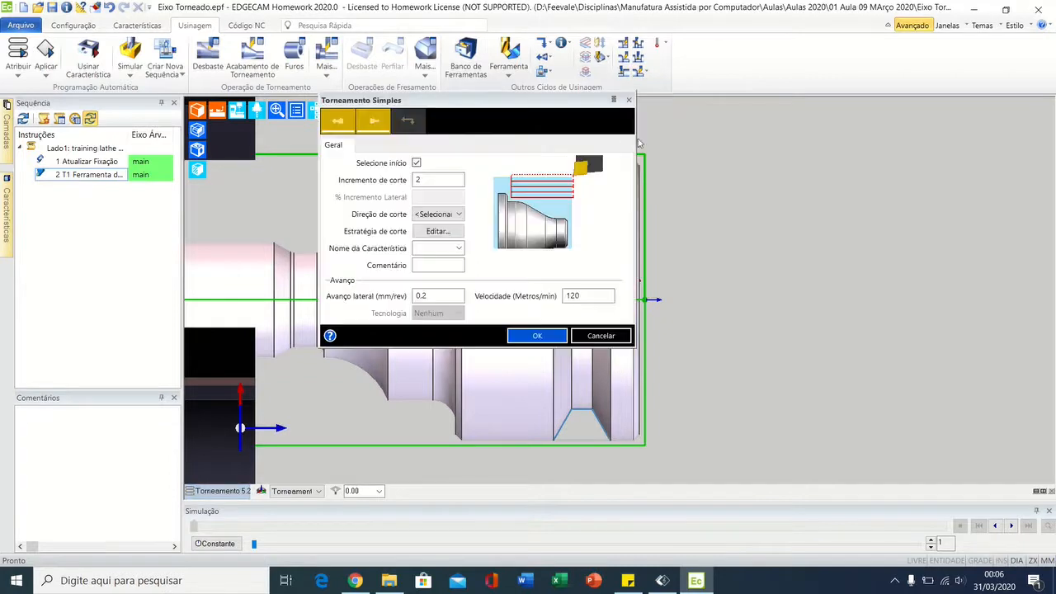
left_click_drag(496, 101, 675, 105)
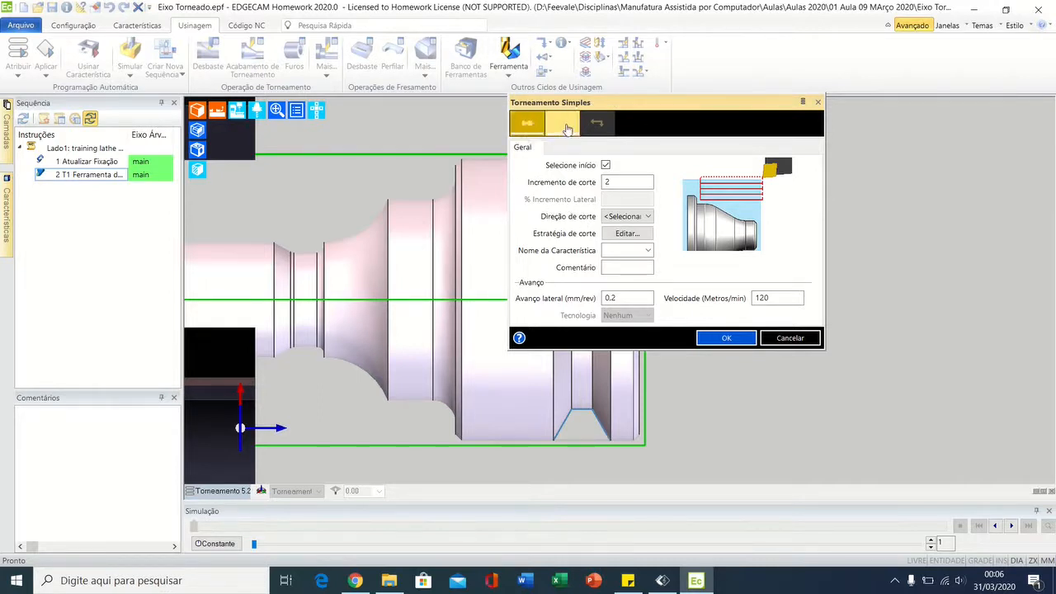
left_click_drag(641, 103, 796, 113)
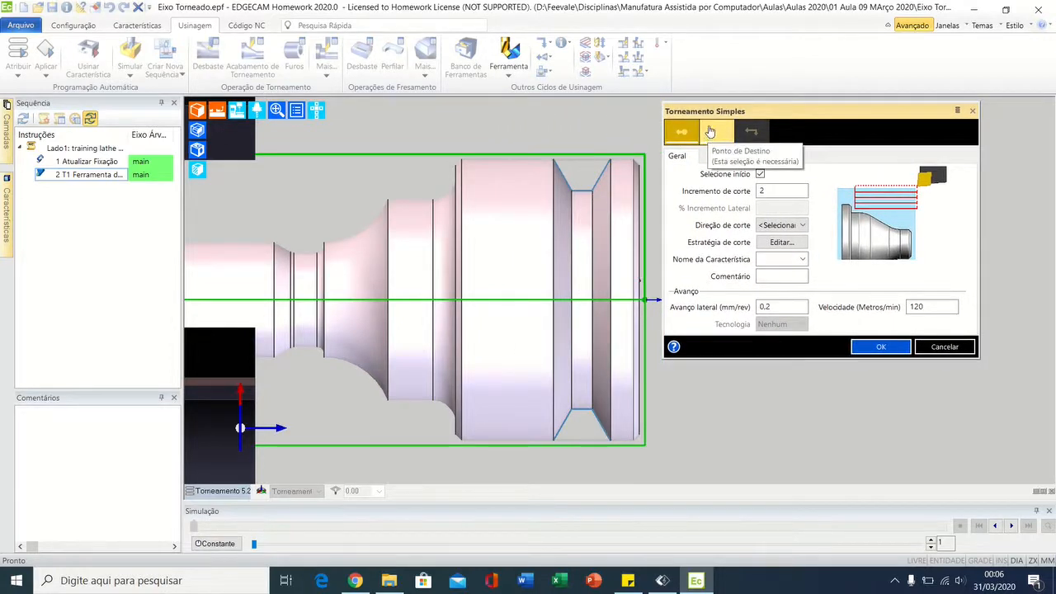
left_click(760, 174)
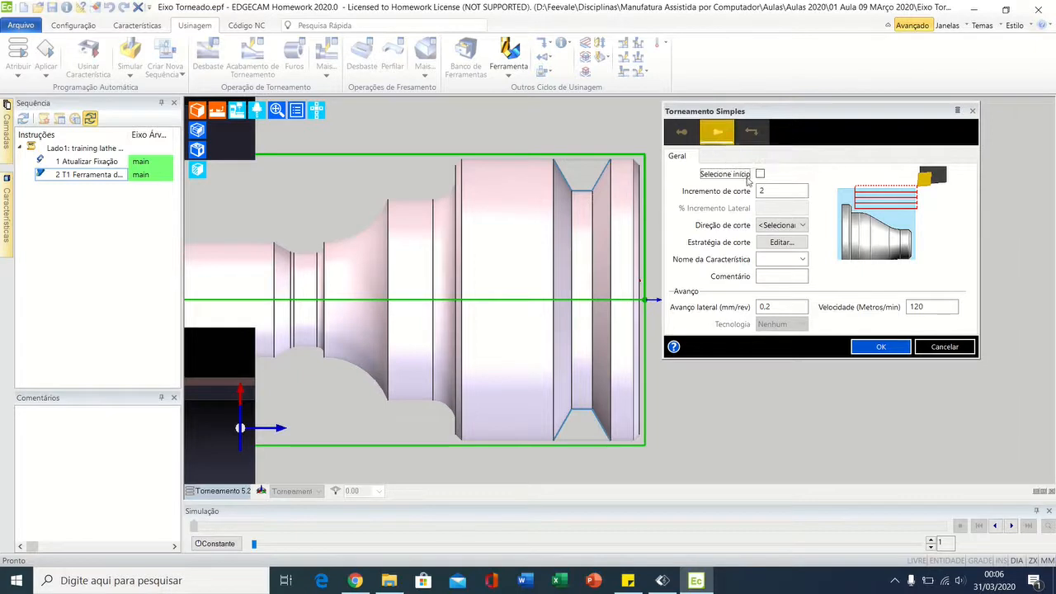
left_click(760, 174)
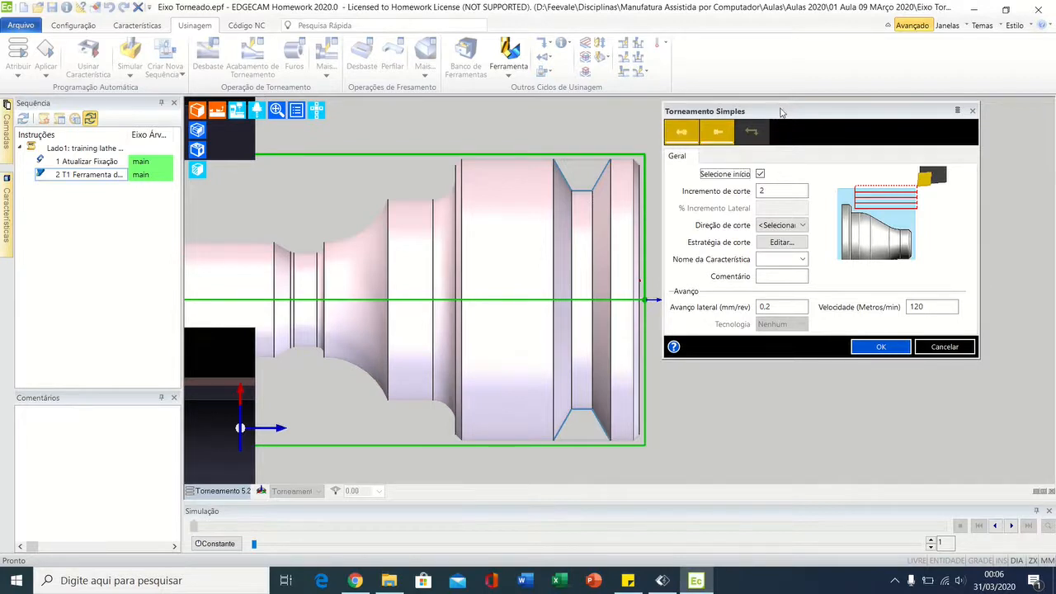
Step: Pick the cycle's start position in free space, clear of the stock's outer diameter and beyond the shaft's free end
left_click_drag(782, 112, 829, 121)
scroll(582, 248, "up", 3)
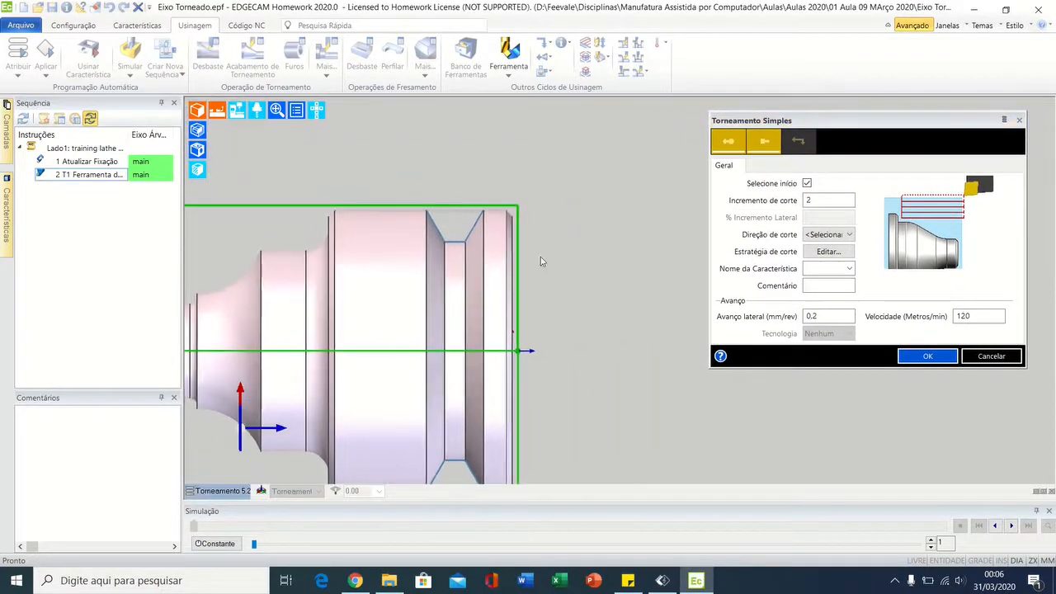
left_click_drag(756, 124, 796, 168)
middle_click_drag(640, 226, 599, 269)
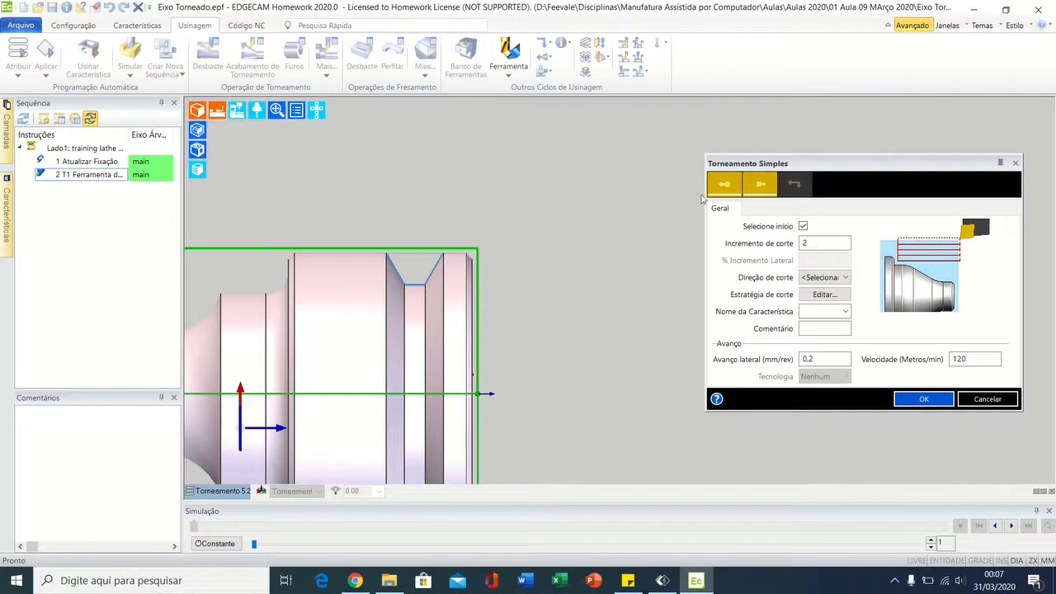
left_click(727, 190)
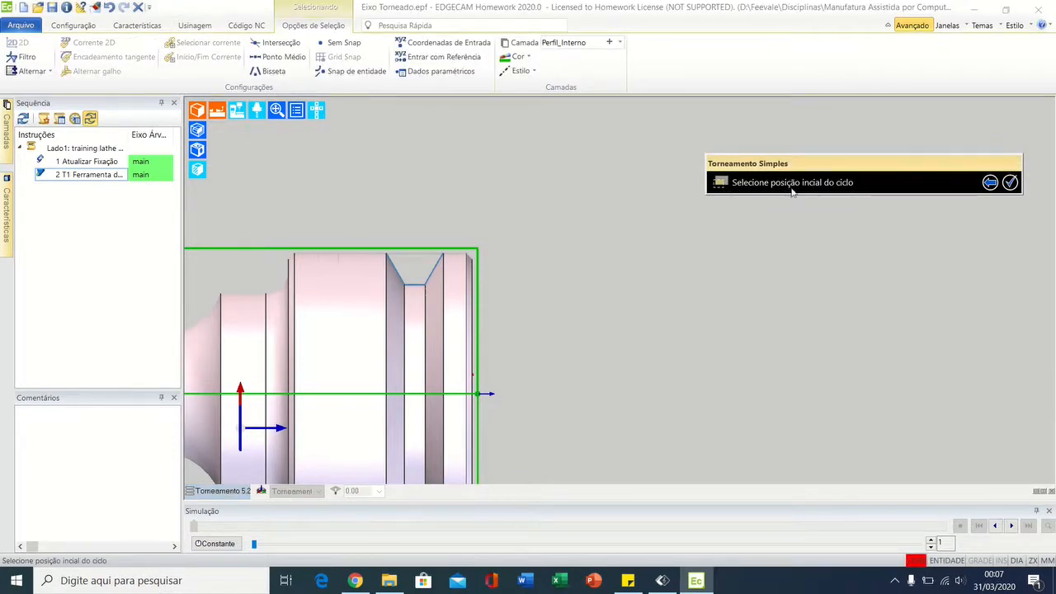
left_click(659, 138)
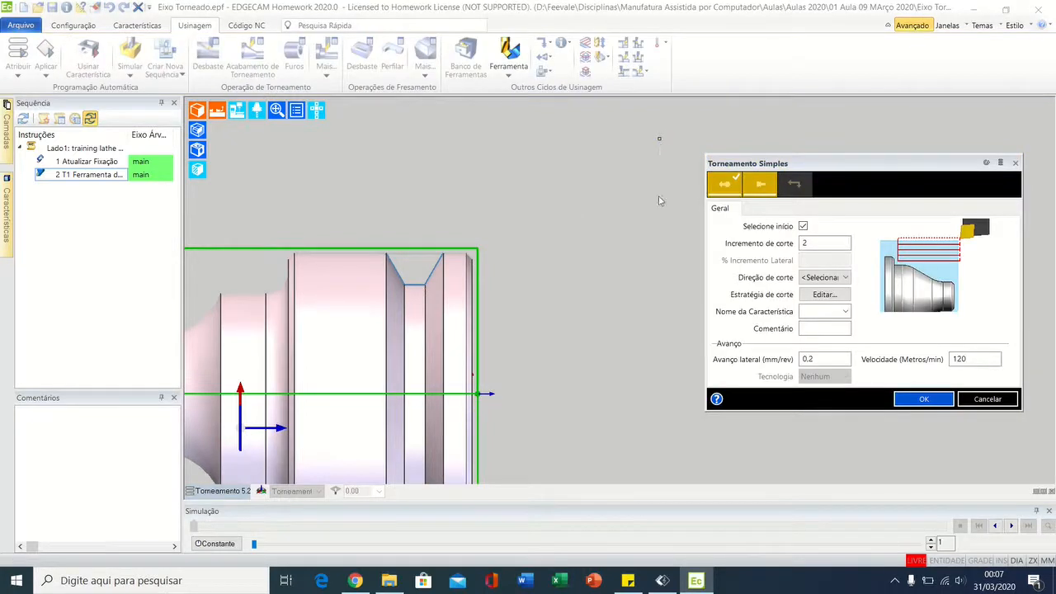
Step: Pick the Torneamento Simples cycle's destination point in free space, below its start position and still clear of the stock
left_click(735, 198)
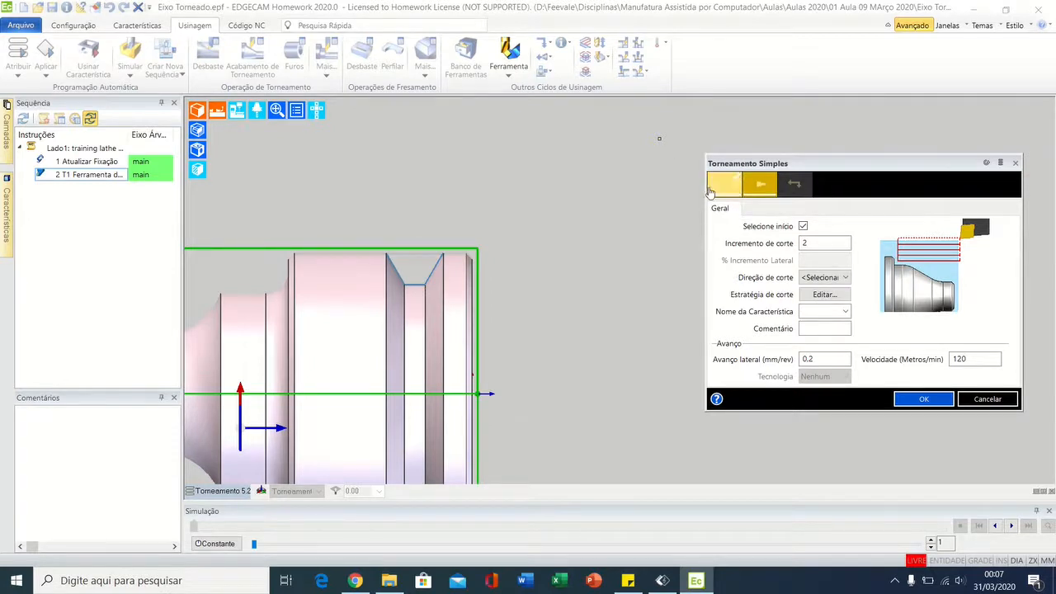
left_click(751, 198)
left_click(659, 139)
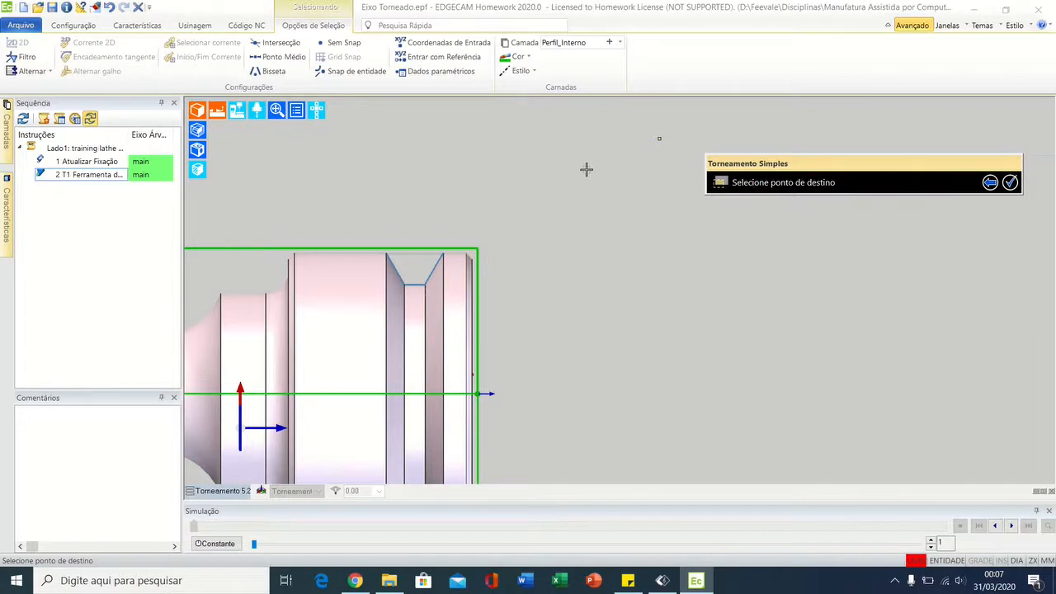
left_click(587, 214)
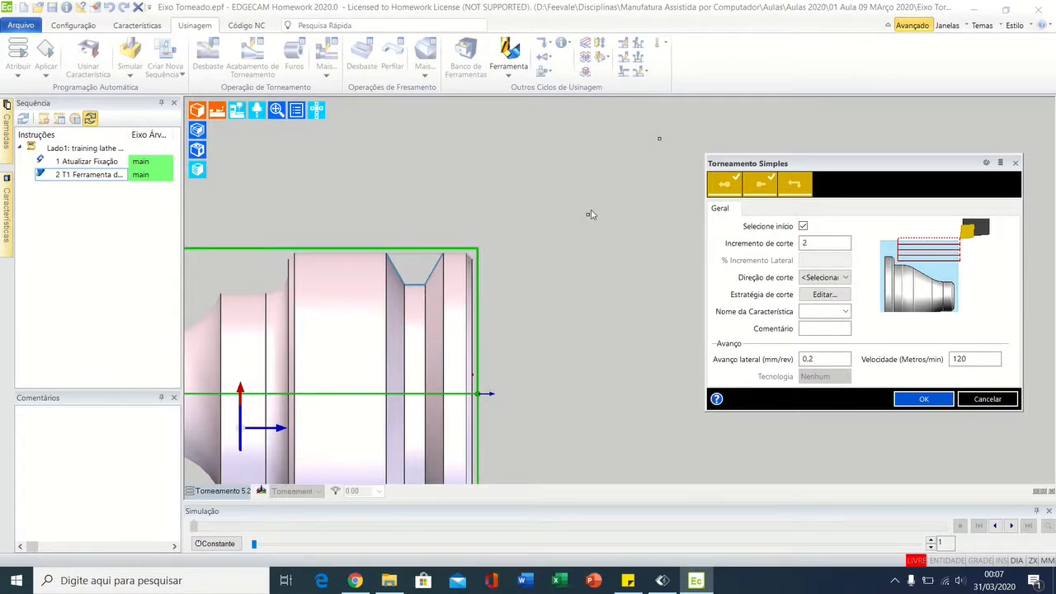
Step: Set the Direção de corte to Face with Incremento de corte 2, Avanço lateral 0.2 and Velocidade 120, and confirm the cycle
double_click(815, 238)
left_click(831, 278)
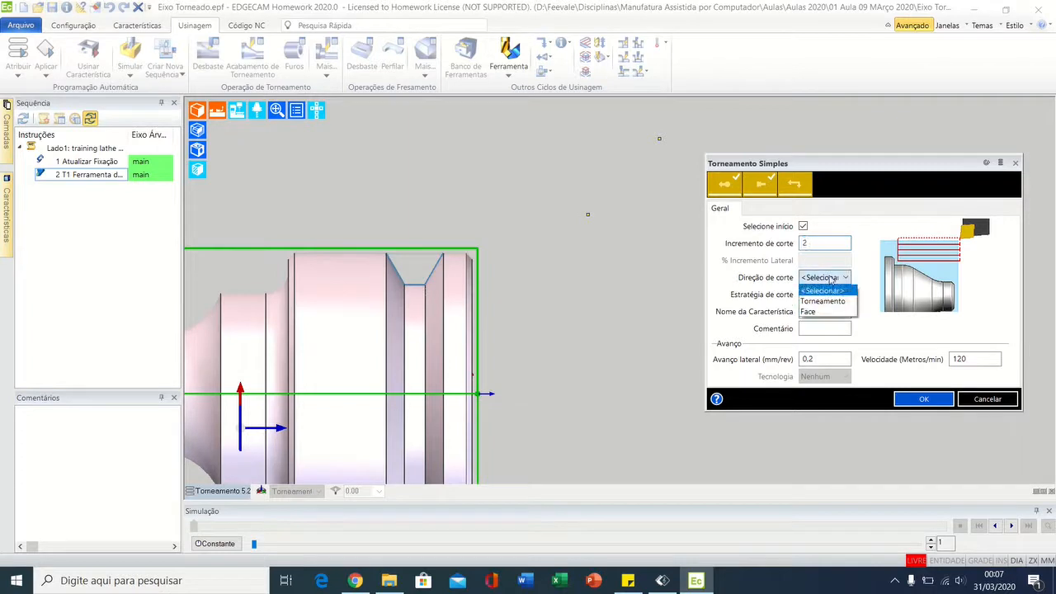
left_click(812, 311)
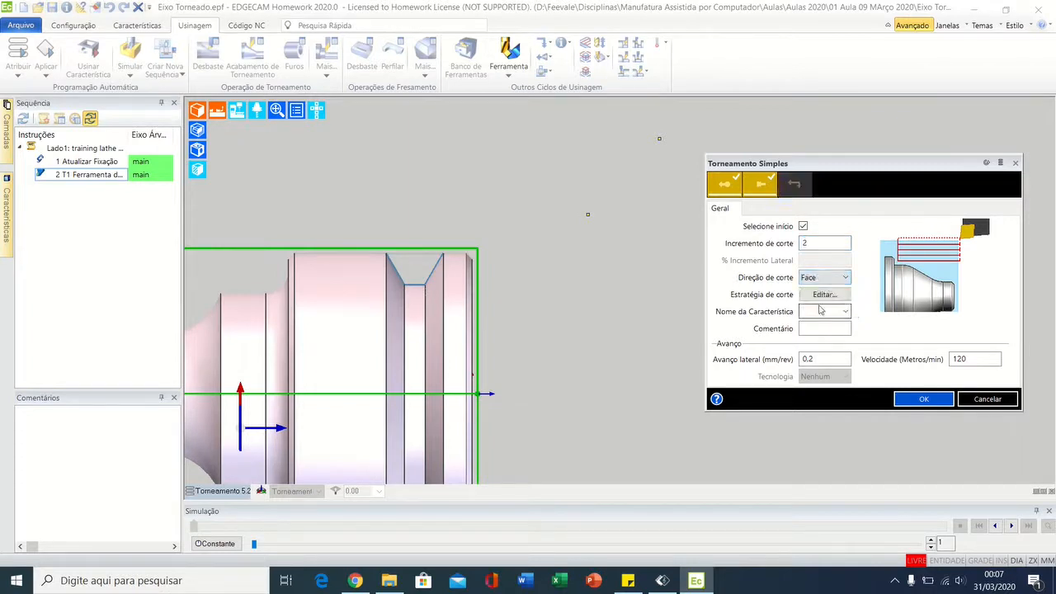
double_click(819, 358)
double_click(970, 360)
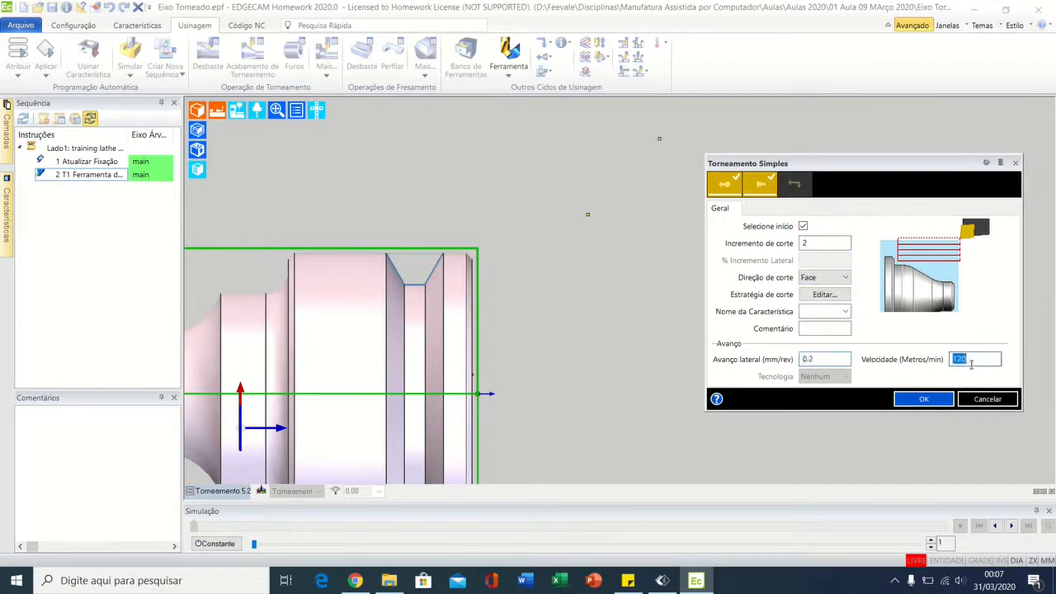
left_click(922, 400)
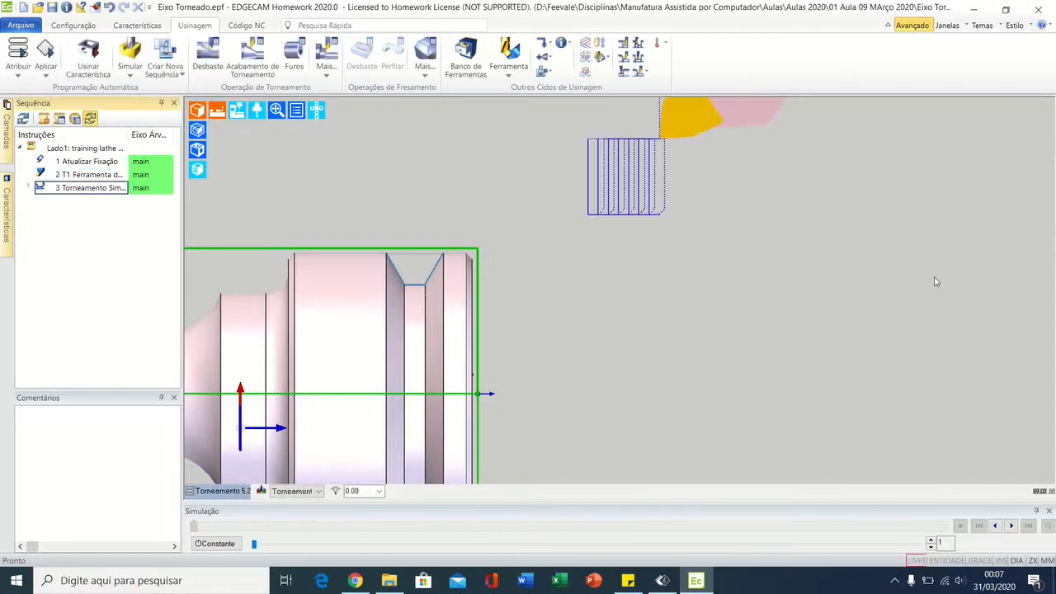
Step: Examine the generated facing toolpath, from the tool's approach to its start position through the individual passes
scroll(830, 162, "down", 4)
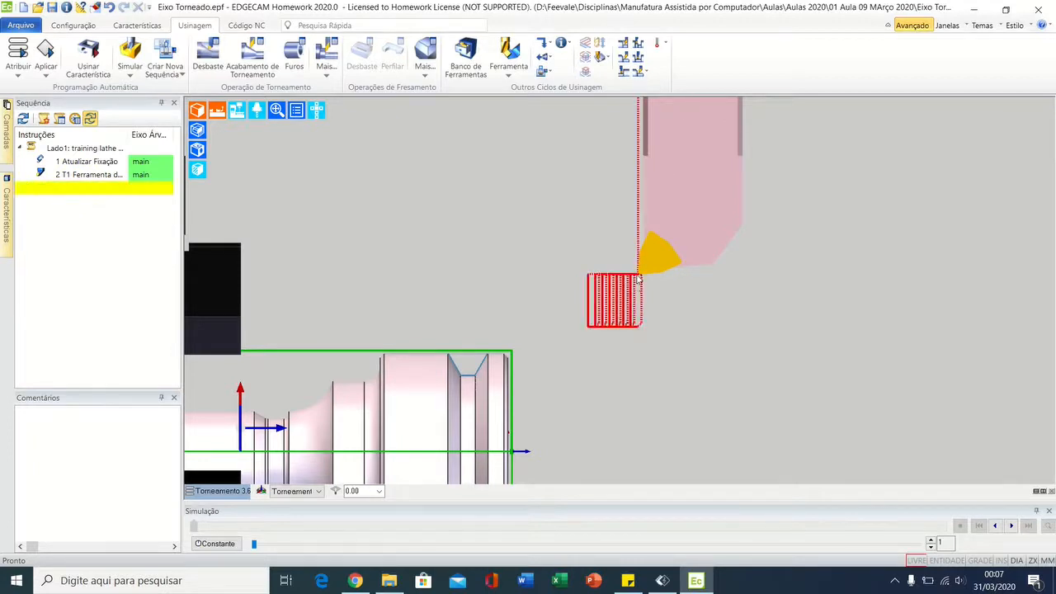
scroll(639, 279, "up", 6)
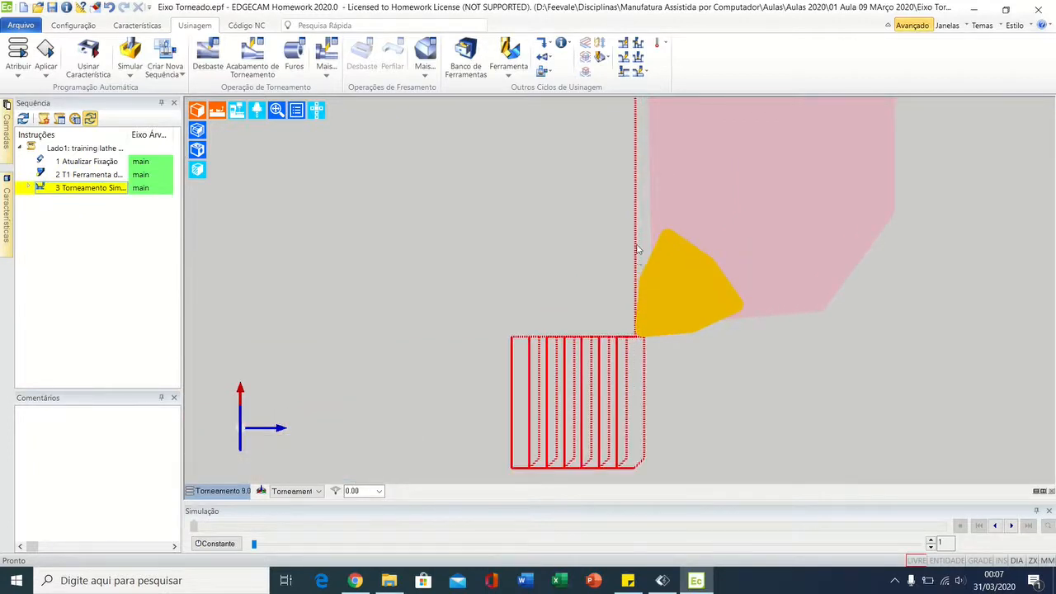
mouse_move(637, 250)
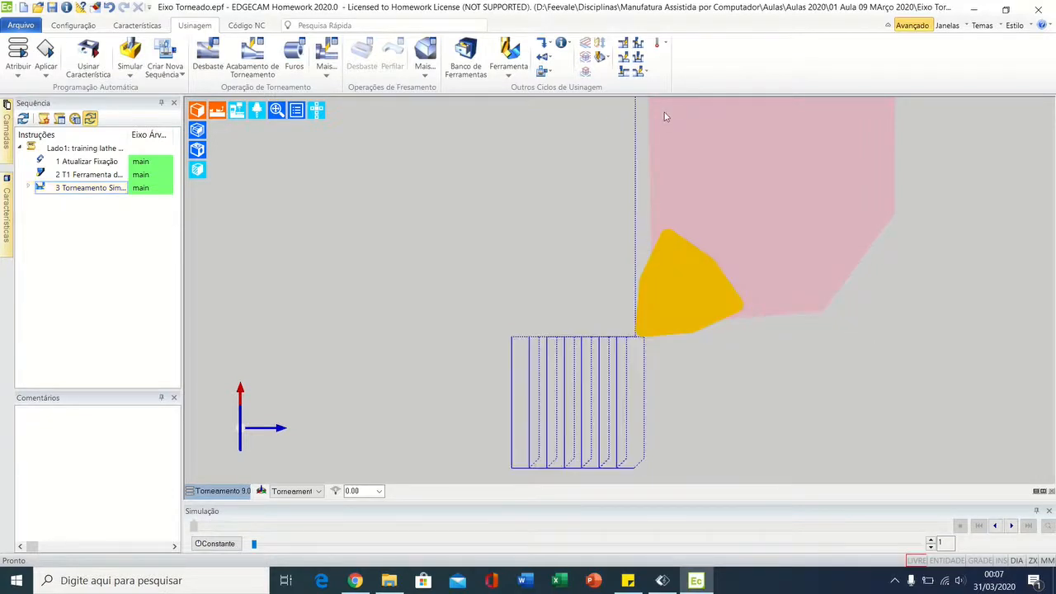
mouse_move(637, 342)
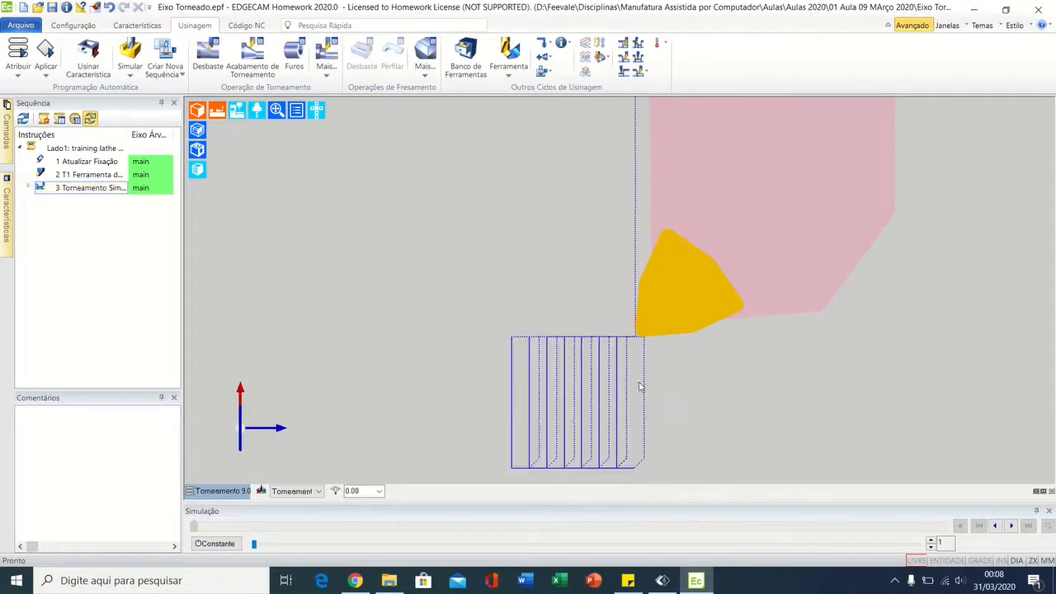
middle_click_drag(643, 390, 688, 324)
scroll(669, 344, "up", 2)
scroll(667, 345, "down", 5)
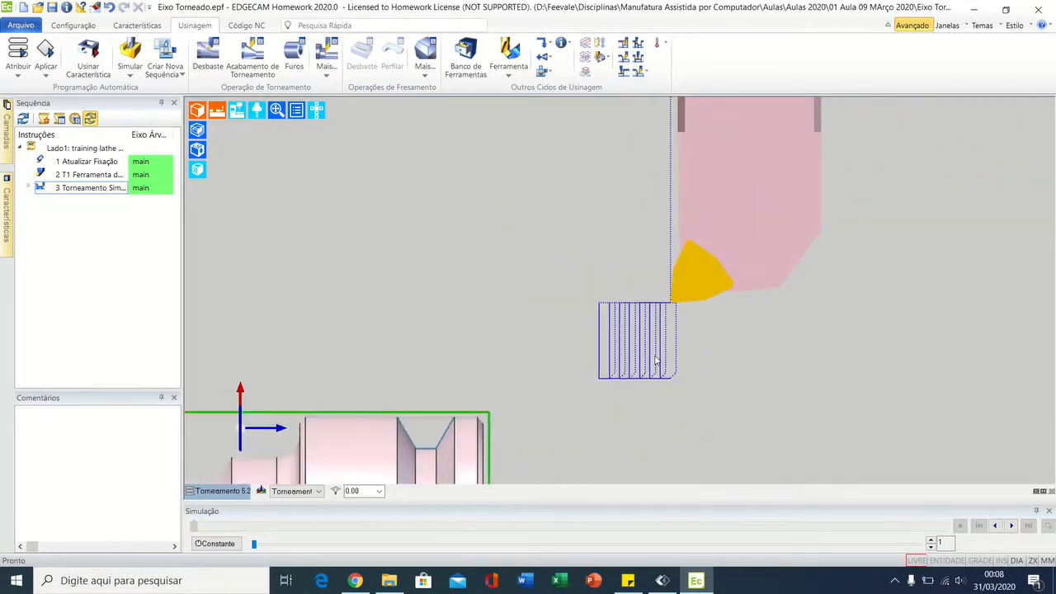
Step: Compare the facing toolpath's position with the stock's end face, outer diameter and the shaft profile
middle_click_drag(656, 363, 699, 238)
middle_click_drag(654, 294, 672, 232)
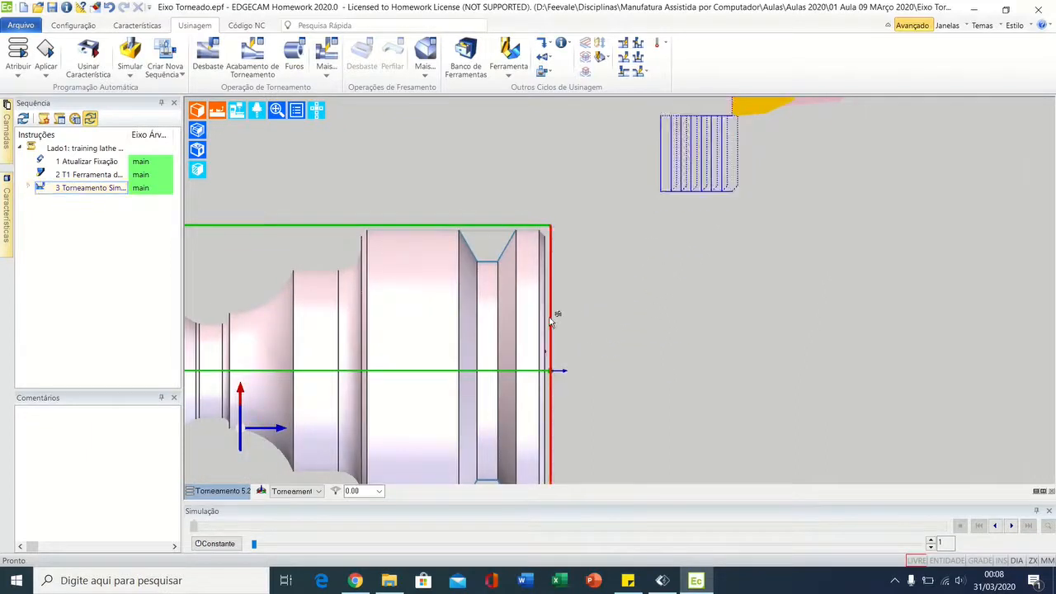
middle_click_drag(588, 221, 661, 231)
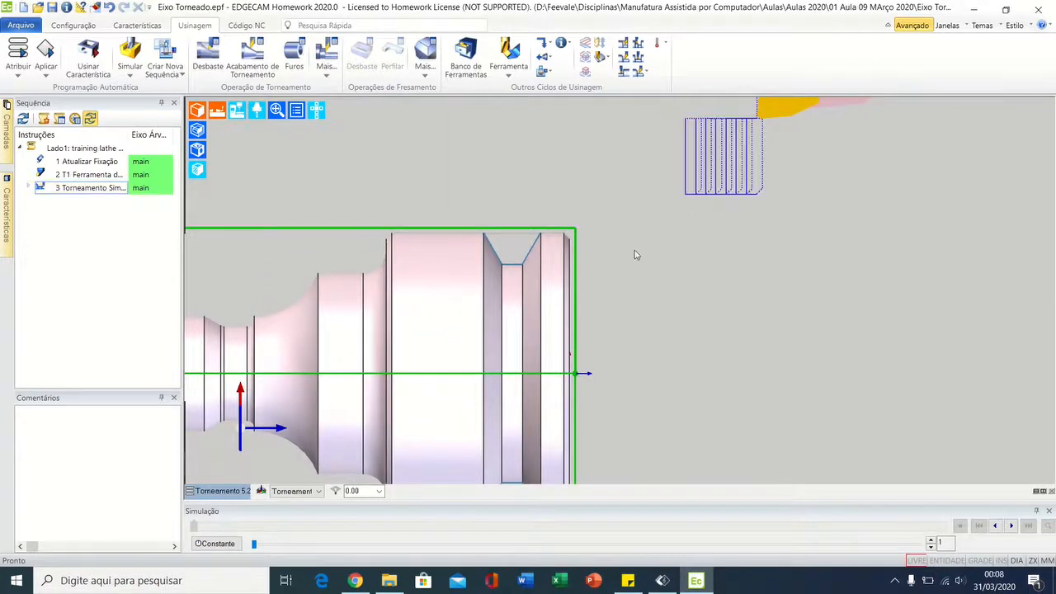
scroll(598, 280, "up", 4)
middle_click_drag(591, 285, 643, 264)
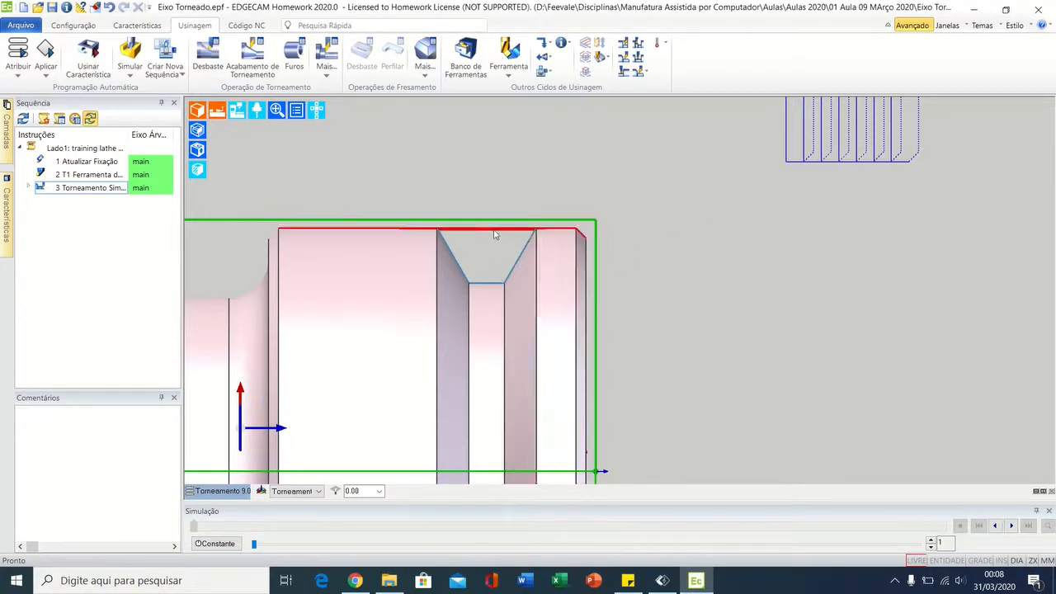
middle_click_drag(788, 174, 651, 319)
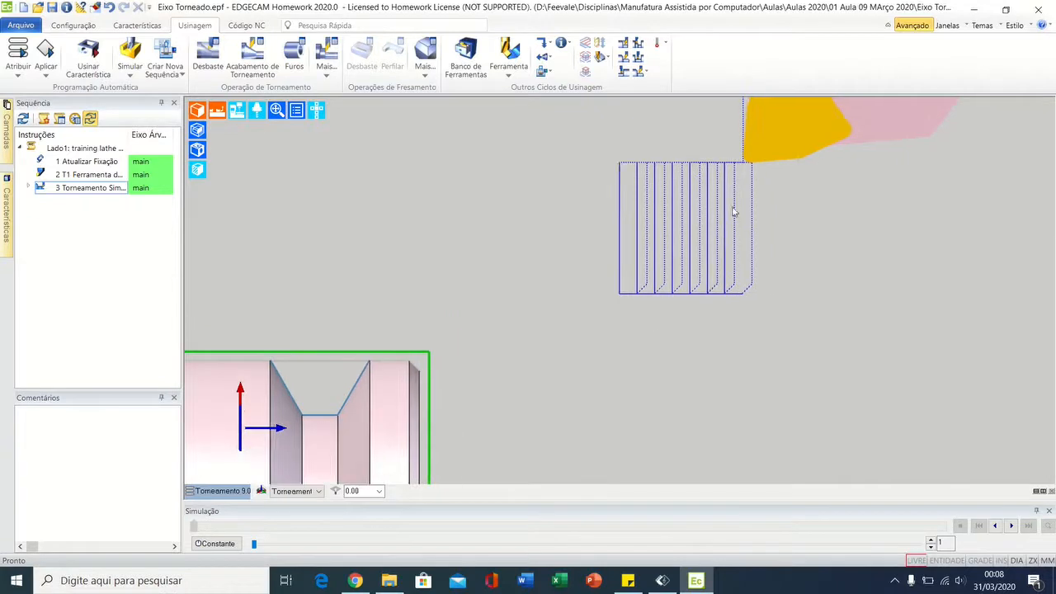
mouse_move(751, 170)
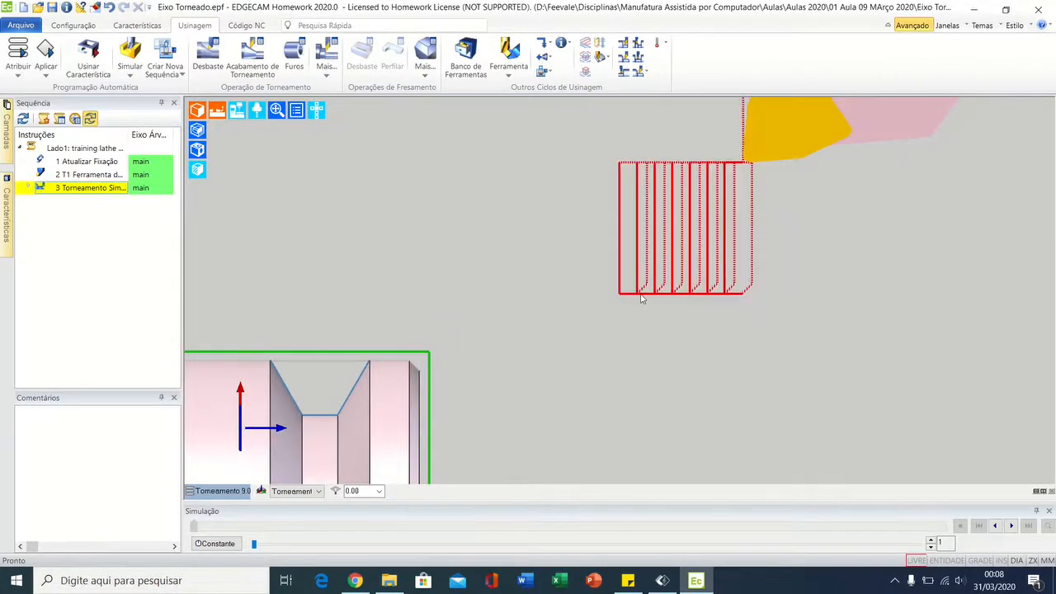
middle_click_drag(558, 361, 654, 249)
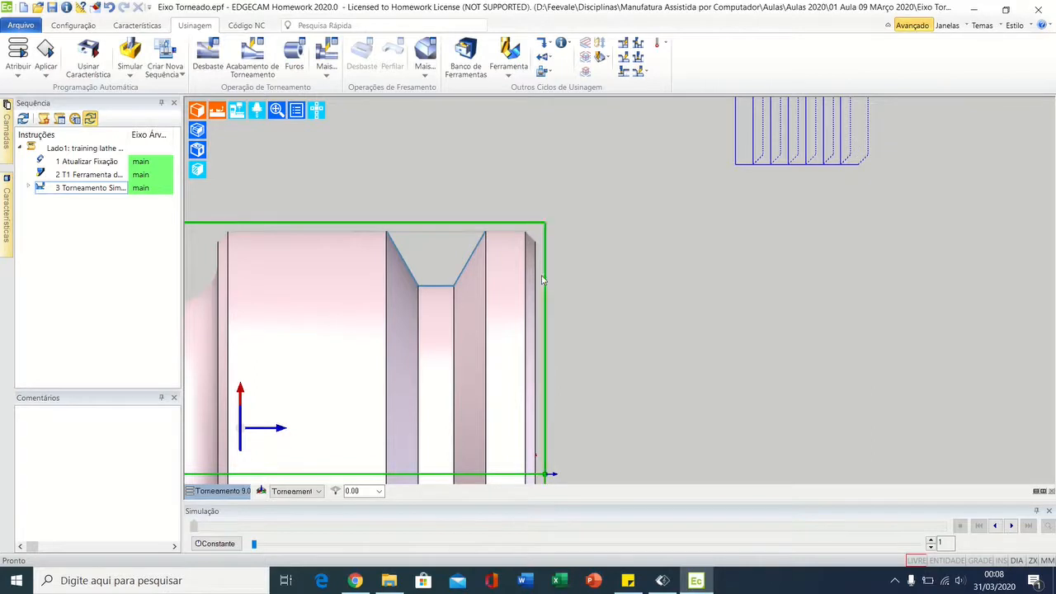
Step: Open the Torneamento Simples cycle for editing, start reselecting its Ponto Inicial and check the stock's outer corner coordinates and end face
double_click(108, 188)
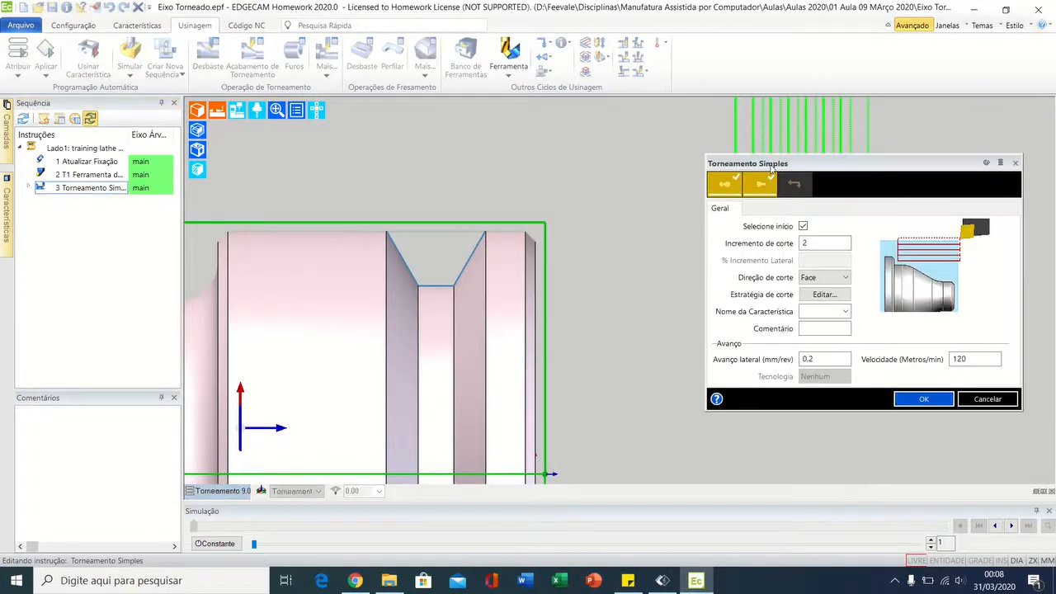
left_click(724, 174)
scroll(532, 224, "up", 5)
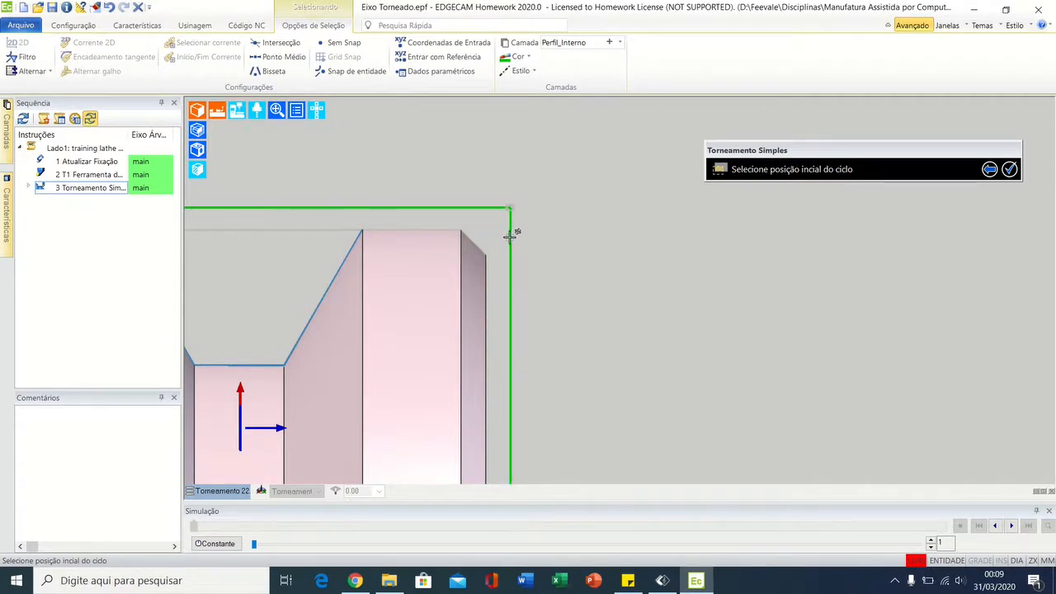
left_click(509, 206)
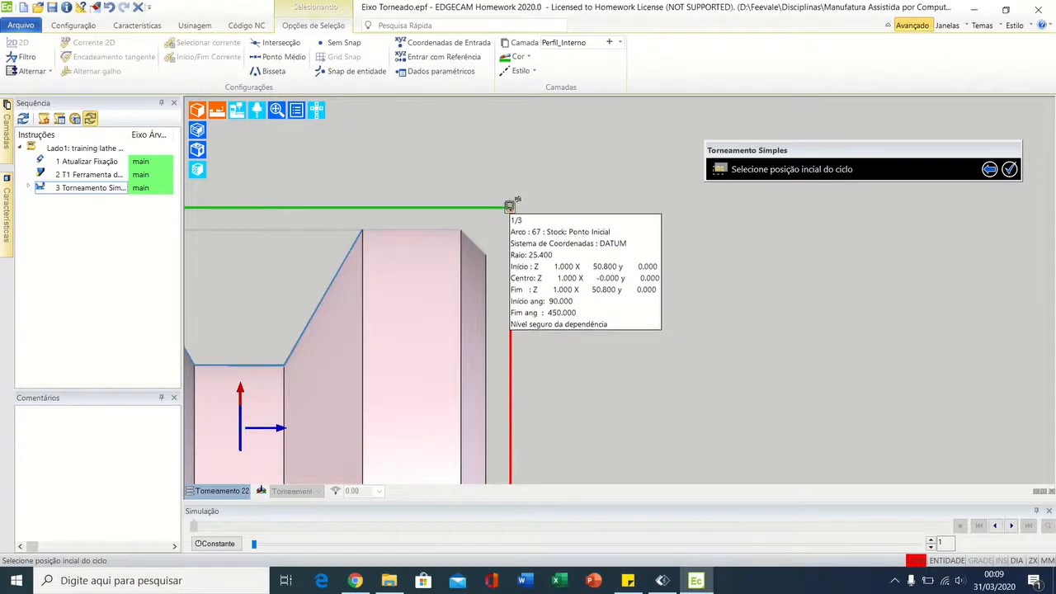
middle_click_drag(561, 380, 596, 248)
scroll(600, 368, "down", 2)
scroll(600, 368, "up", 2)
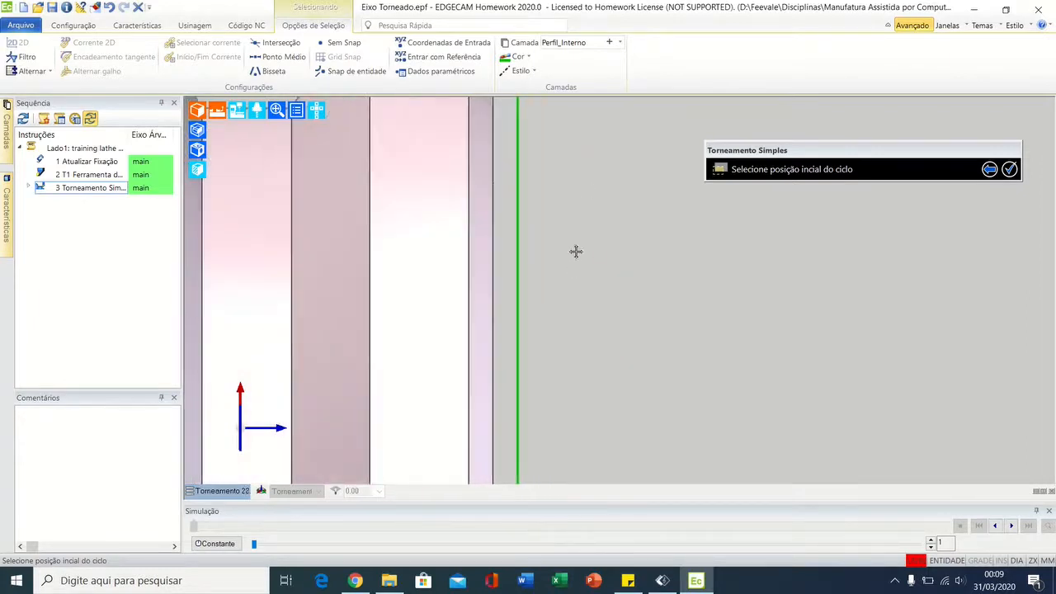
scroll(594, 406, "down", 4)
mouse_move(603, 389)
middle_mouse_down()
mouse_move(585, 311)
mouse_move(598, 402)
middle_mouse_up()
scroll(577, 306, "up", 4)
middle_click_drag(539, 197, 539, 316)
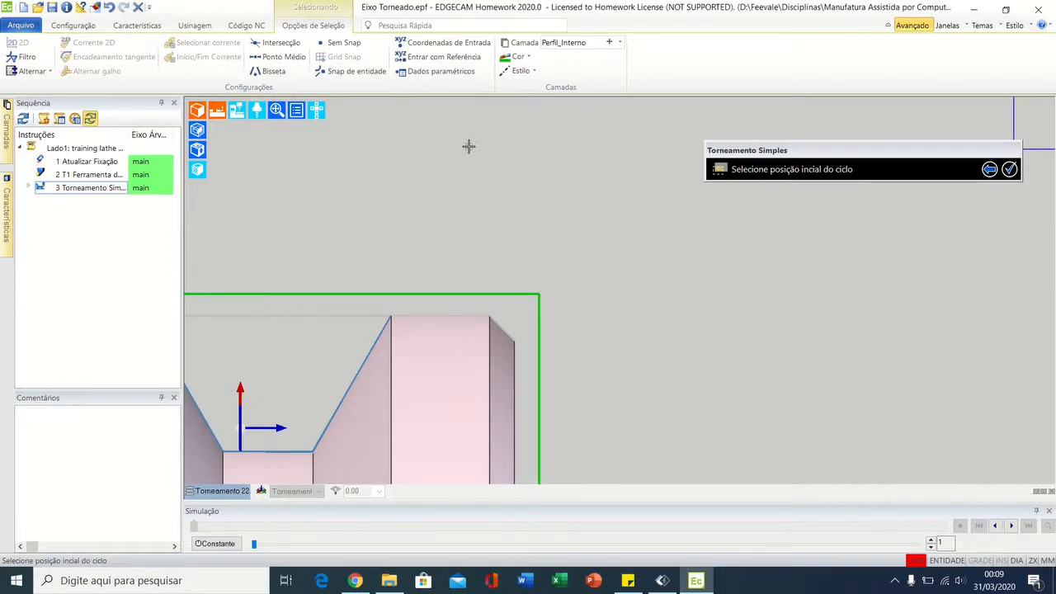
Step: Define the cycle's start position by absolute coordinates Z 1 and X 55
left_click(421, 46)
left_click_drag(587, 26, 728, 224)
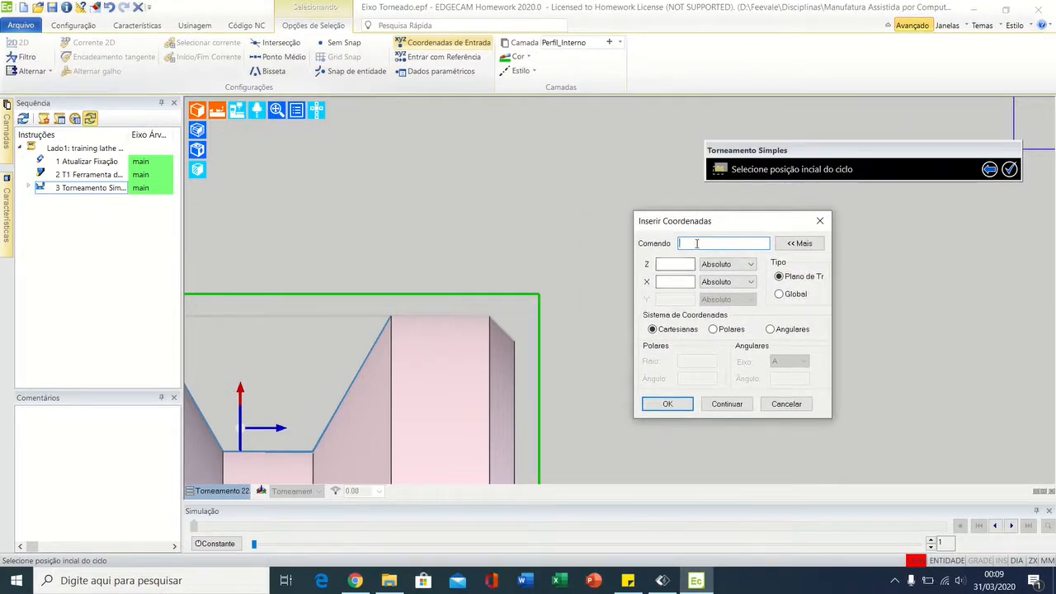
left_click(666, 266)
left_click(666, 282)
left_click(692, 244)
type("x")
type("55z1")
left_click_drag(707, 244, 627, 254)
key("BackSpace")
left_click(668, 264)
type("1")
left_click(672, 282)
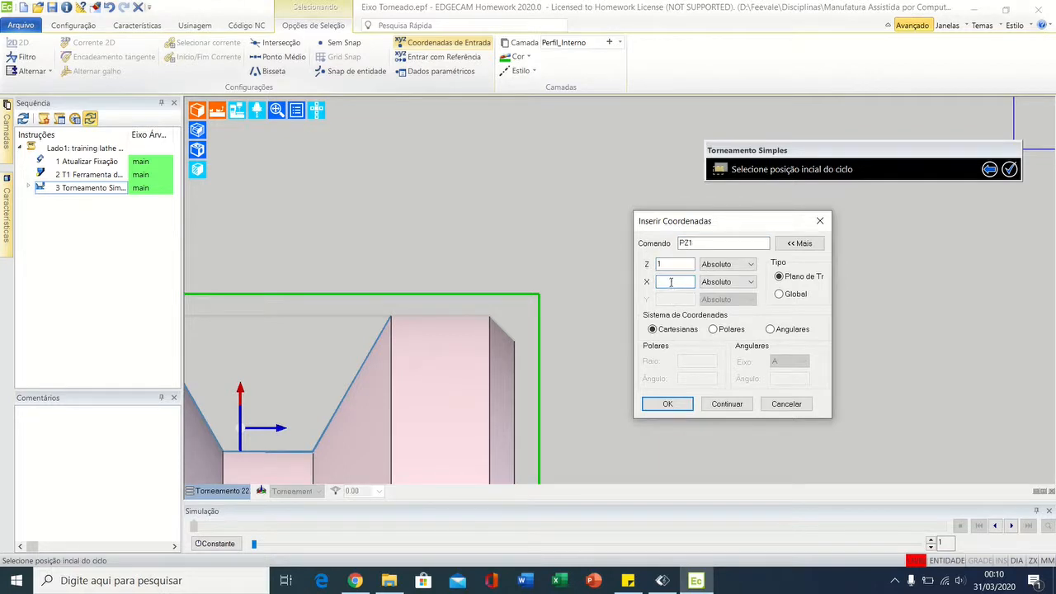
type("55")
left_click(667, 404)
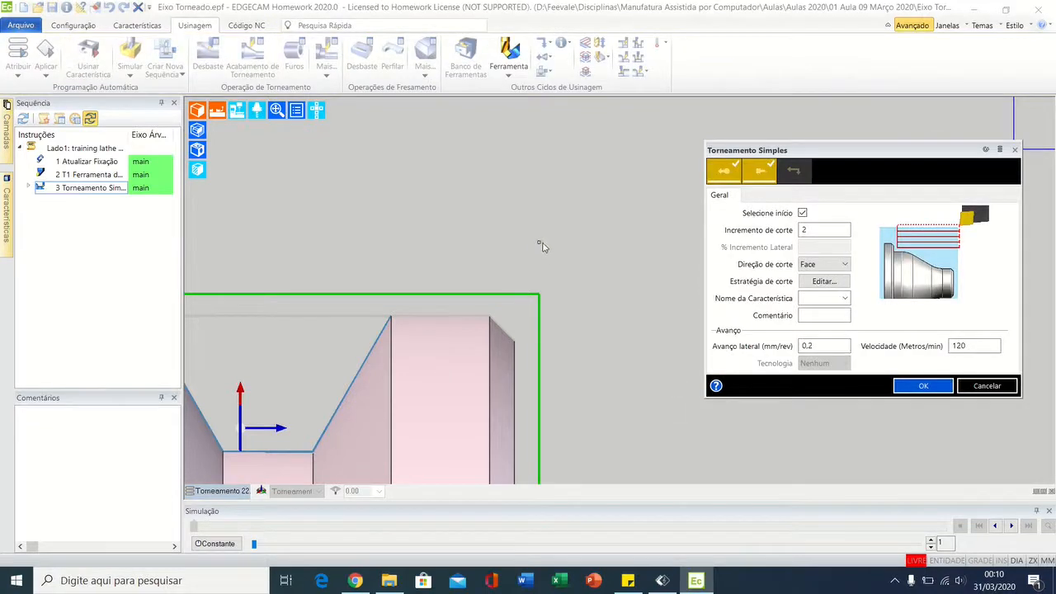
Step: Define the cycle's destination point by coordinates, with X -2 just past the centreline and Z on the part's finished end face
scroll(590, 390, "up", 5)
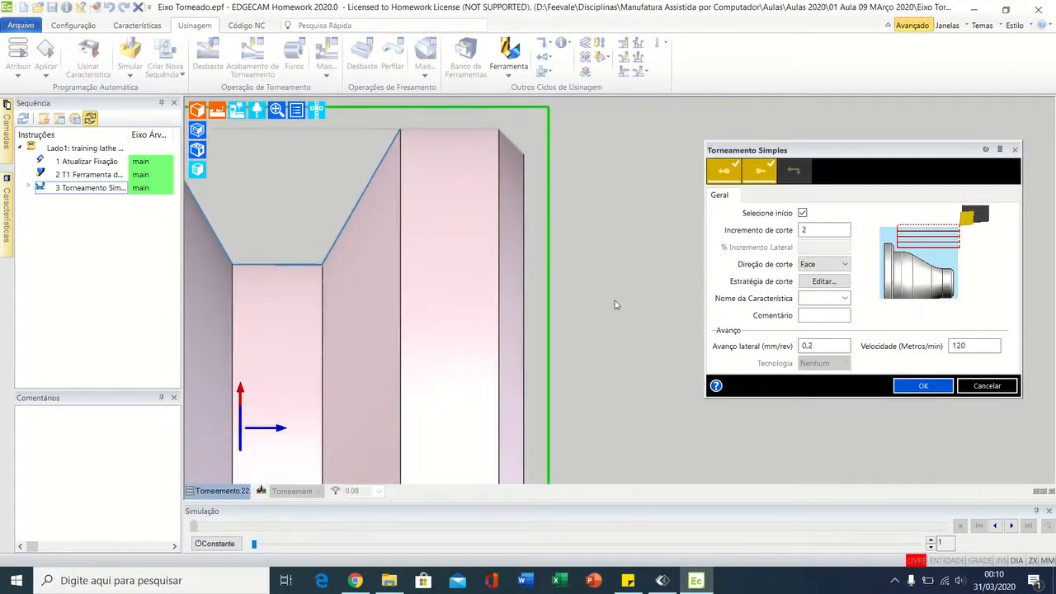
middle_click_drag(625, 316, 623, 227)
middle_click_drag(630, 401, 634, 307)
scroll(638, 406, "down", 1)
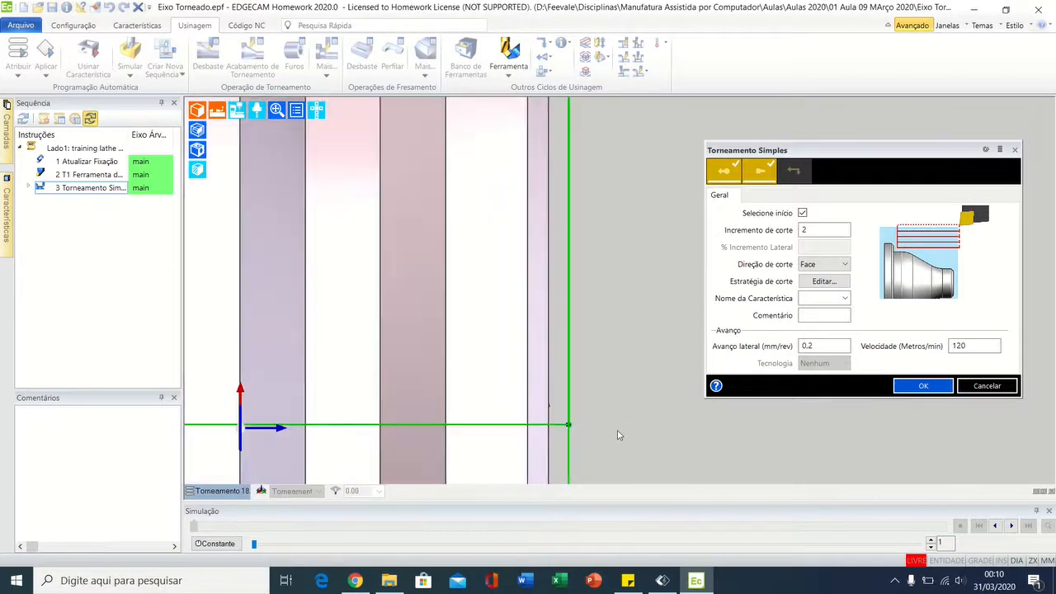
middle_click_drag(615, 431, 610, 352)
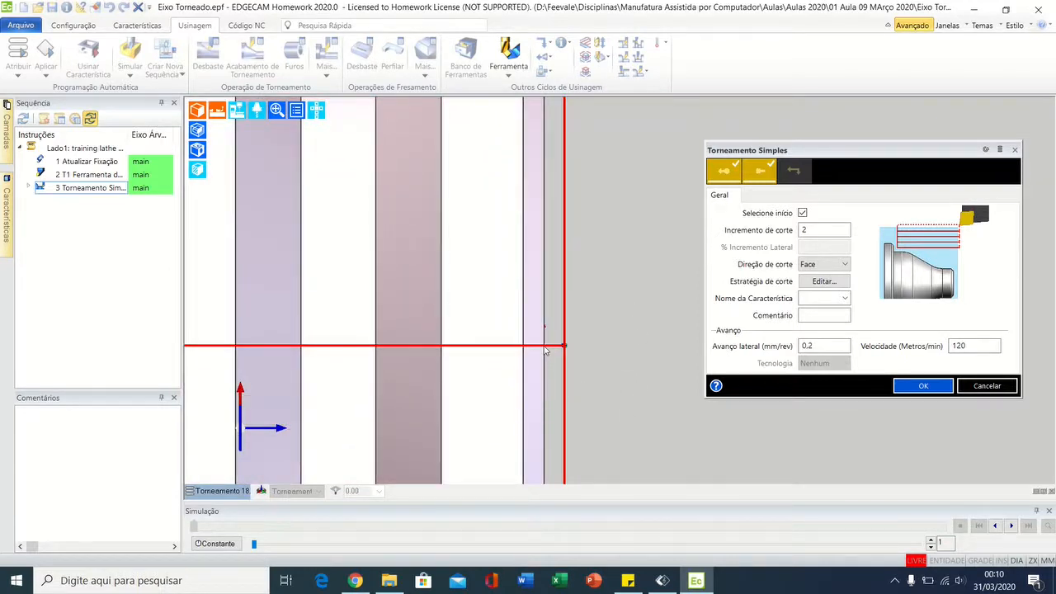
left_click(759, 170)
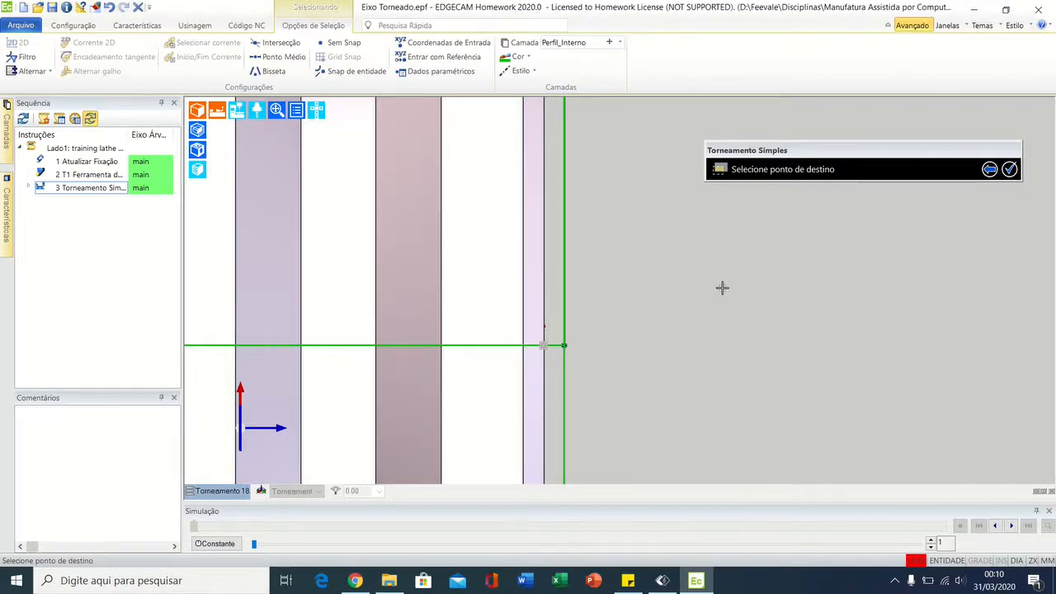
type("X-2")
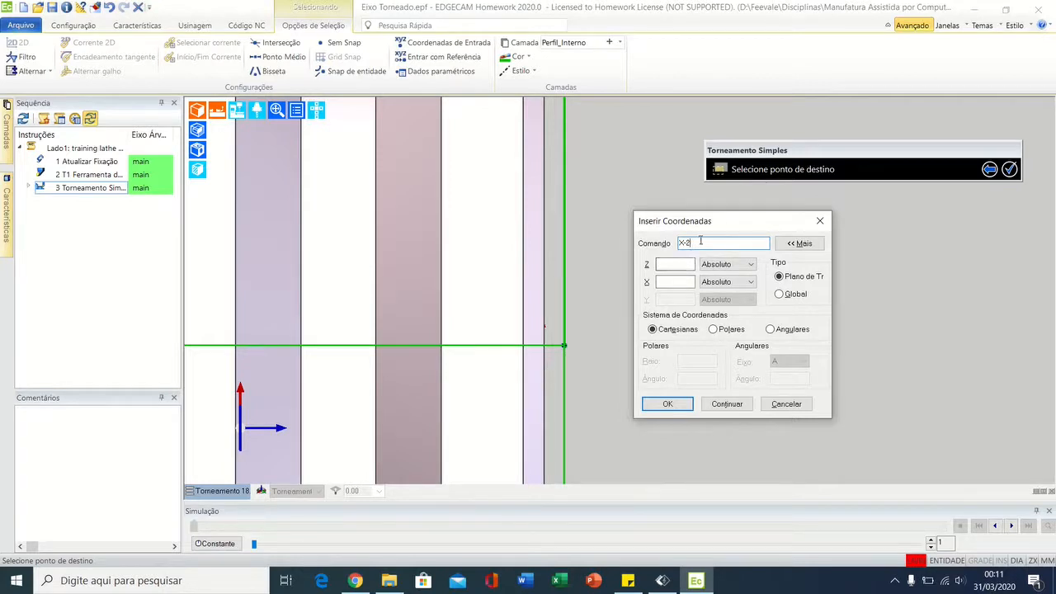
type("z0")
left_click(668, 403)
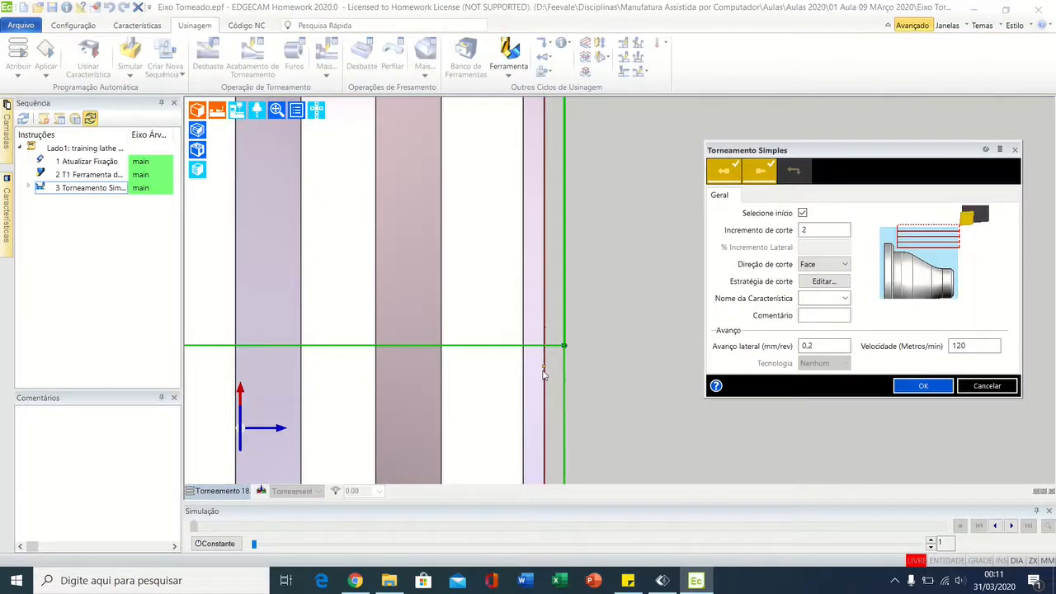
Step: Set the Torneamento Simples cycle's Incremento de corte to 0.5
left_click_drag(814, 153, 572, 149)
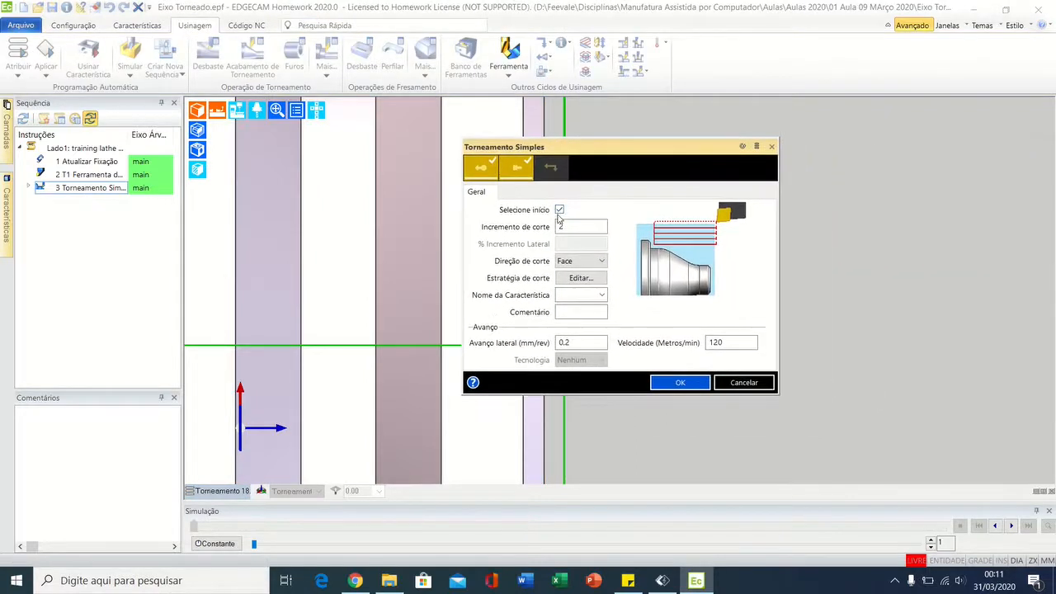
double_click(561, 226)
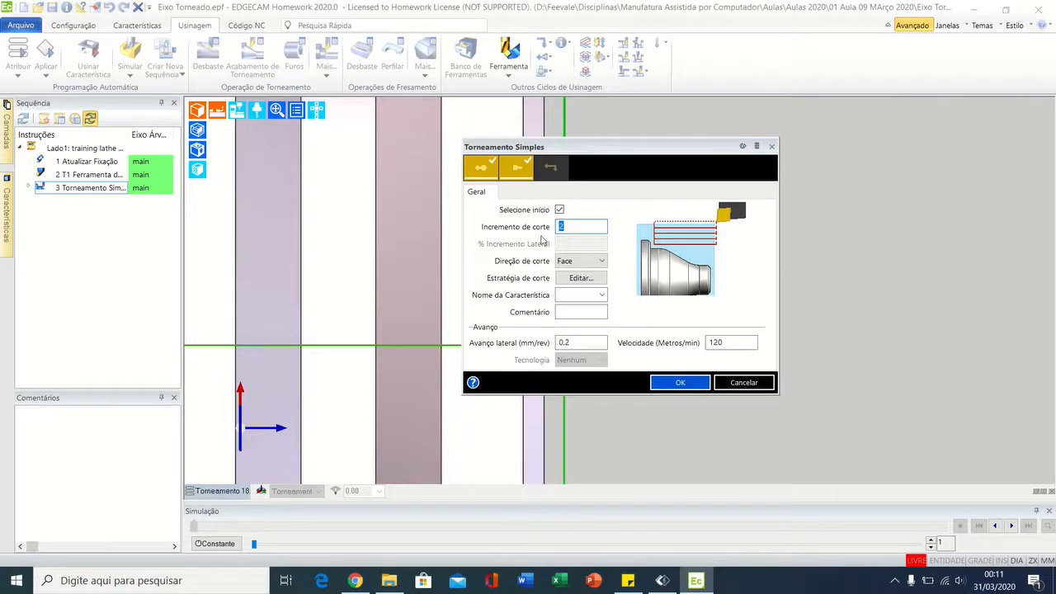
type("2")
type("1")
key("BackSpace")
type("0.5")
Step: Switch the cycle's Direção de corte to Torneamento and return it to Face
left_click(577, 261)
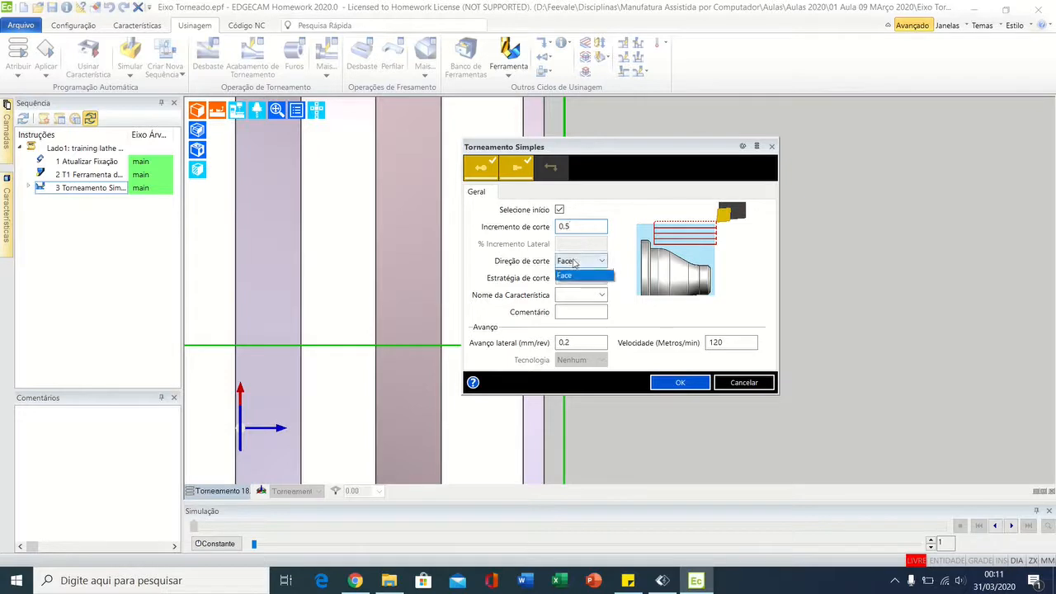
left_click(571, 275)
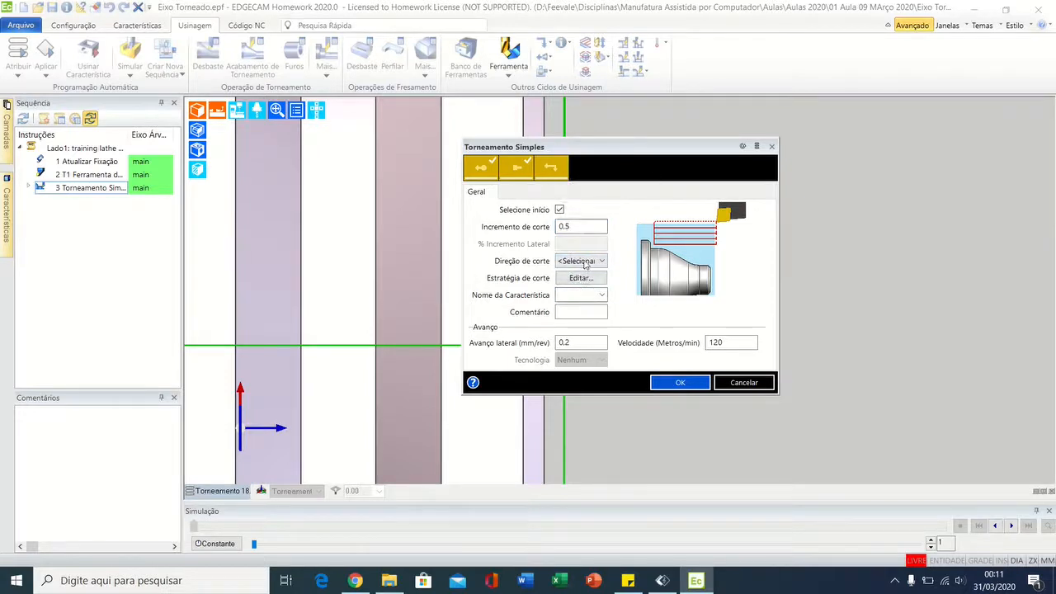
left_click(582, 260)
left_click(579, 285)
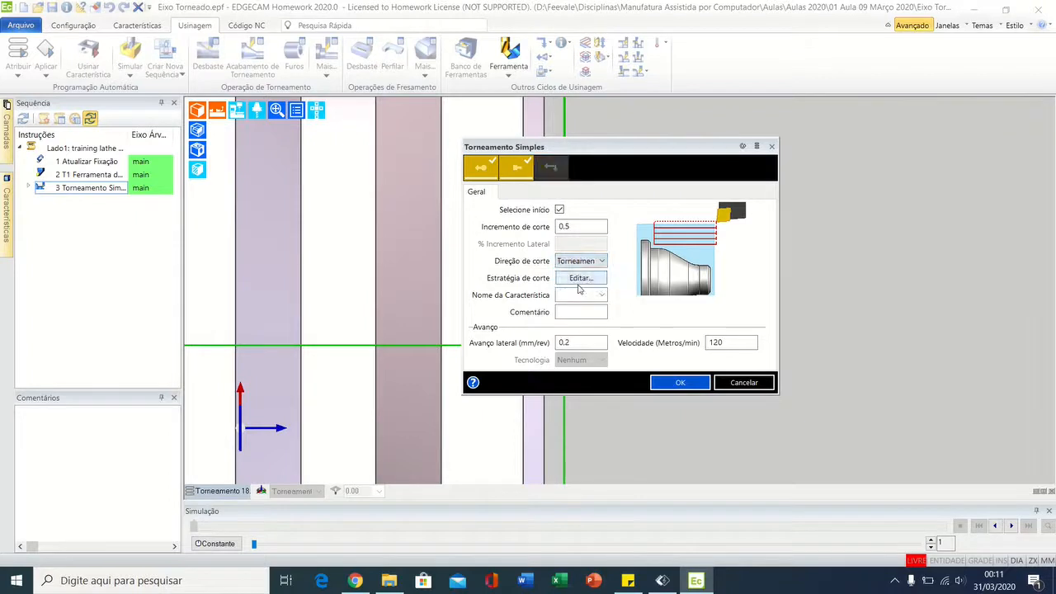
left_click_drag(608, 147, 733, 132)
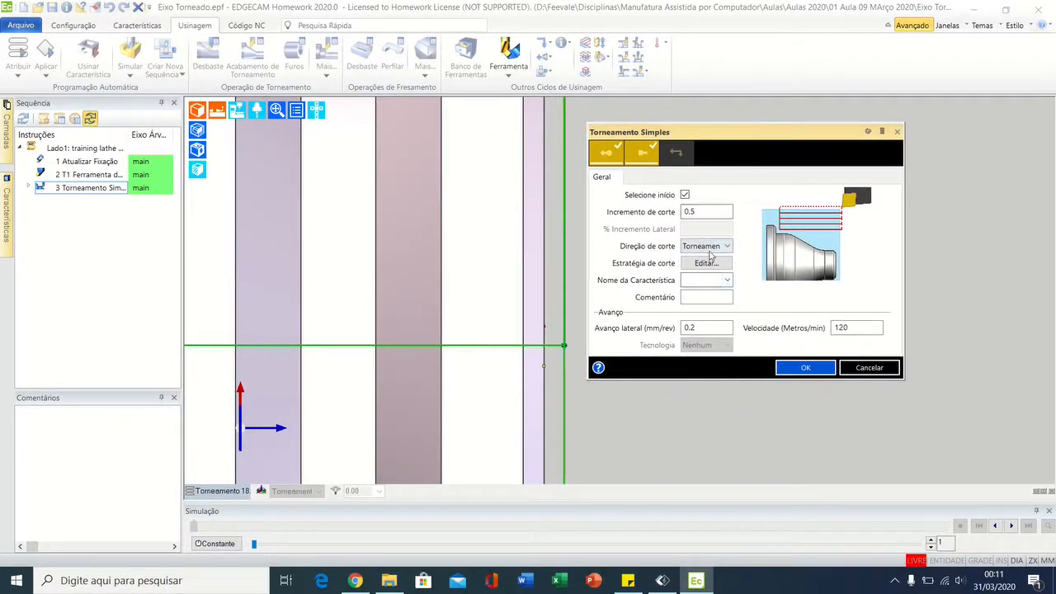
left_click(704, 248)
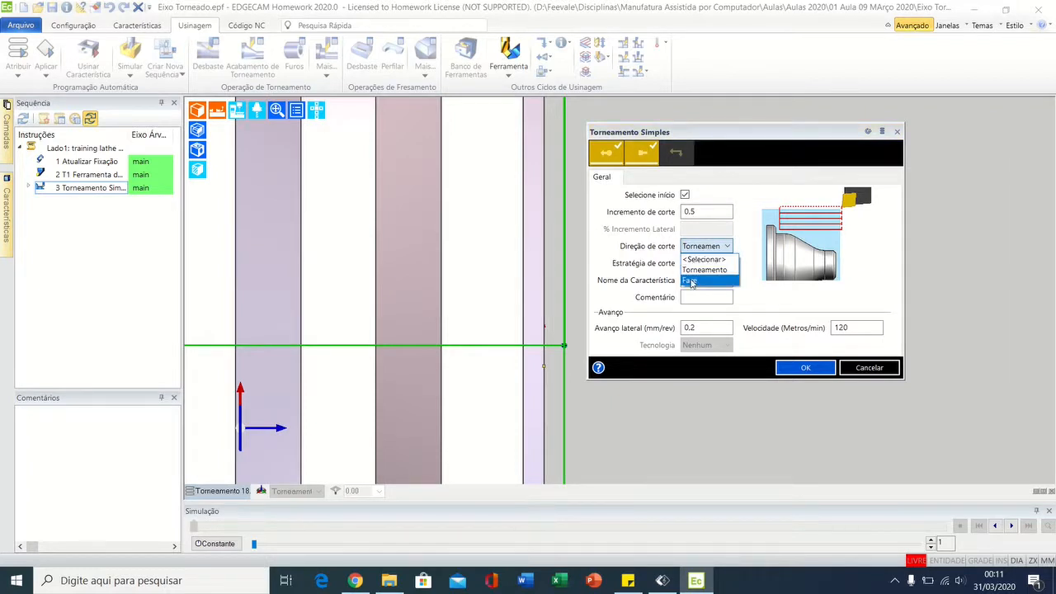
left_click(693, 281)
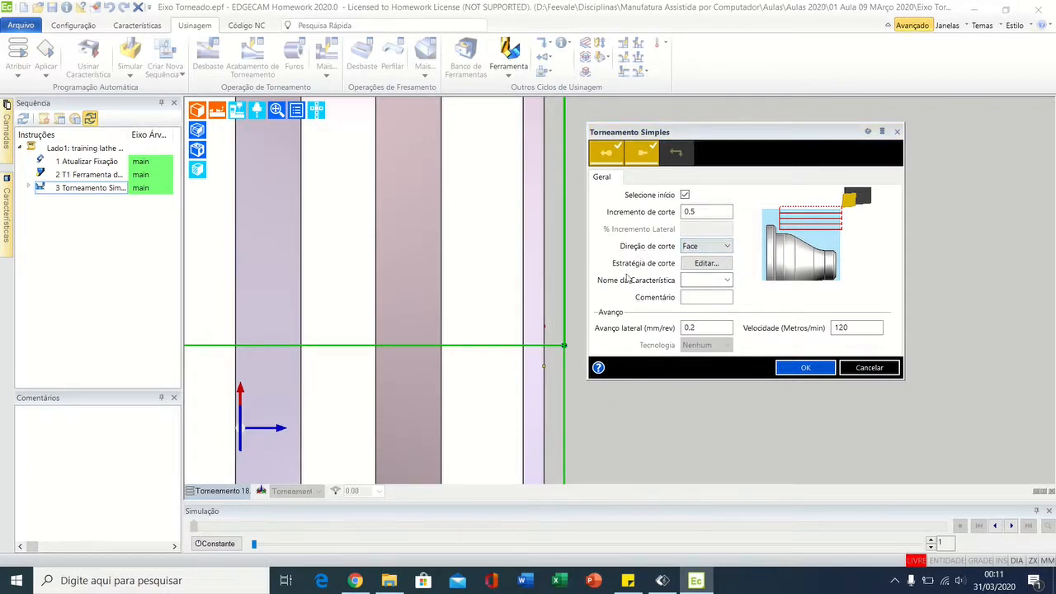
left_click_drag(707, 136, 819, 187)
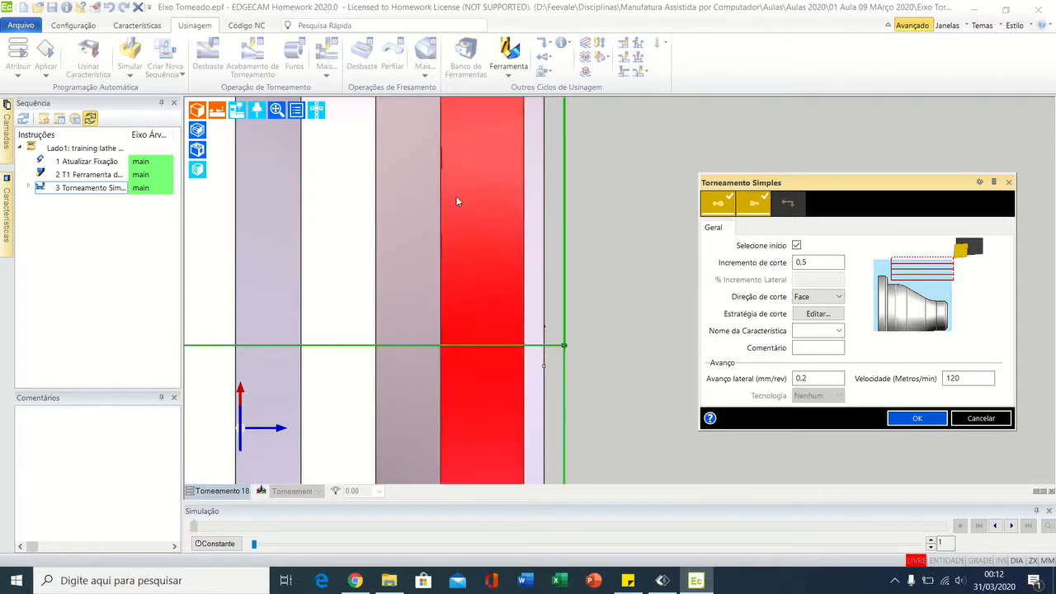
left_click_drag(829, 180, 718, 126)
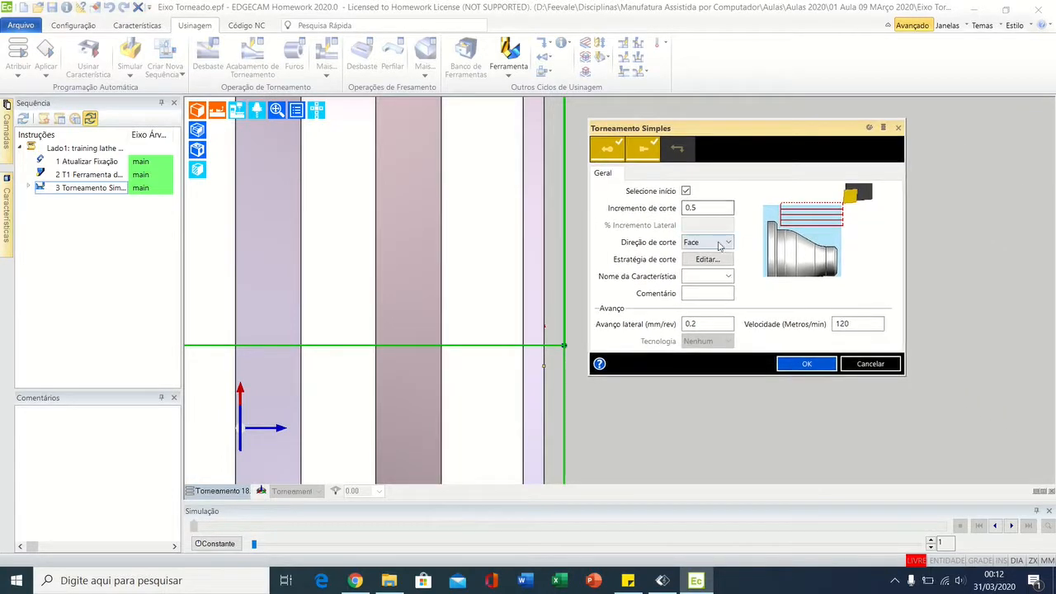
Step: Label the cycle with the comment FACEAMENTO
left_click(700, 295)
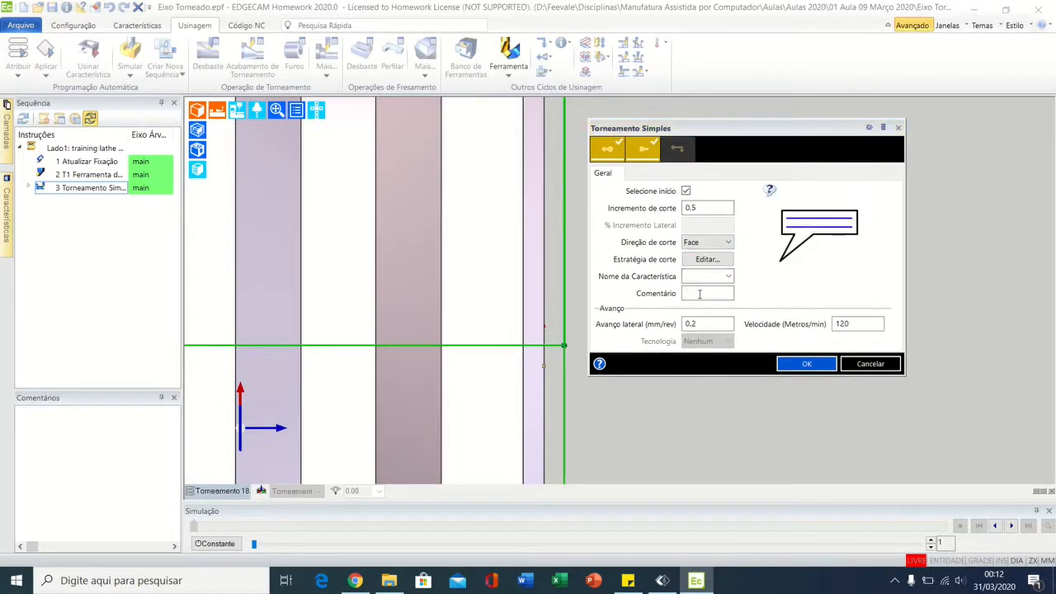
type("FAC")
type("EAME")
type("NTO")
Step: Set the cycle's Avanço lateral to 0.1 mm/rev and Velocidade to 150 m/min, and apply the settings
left_click(706, 324)
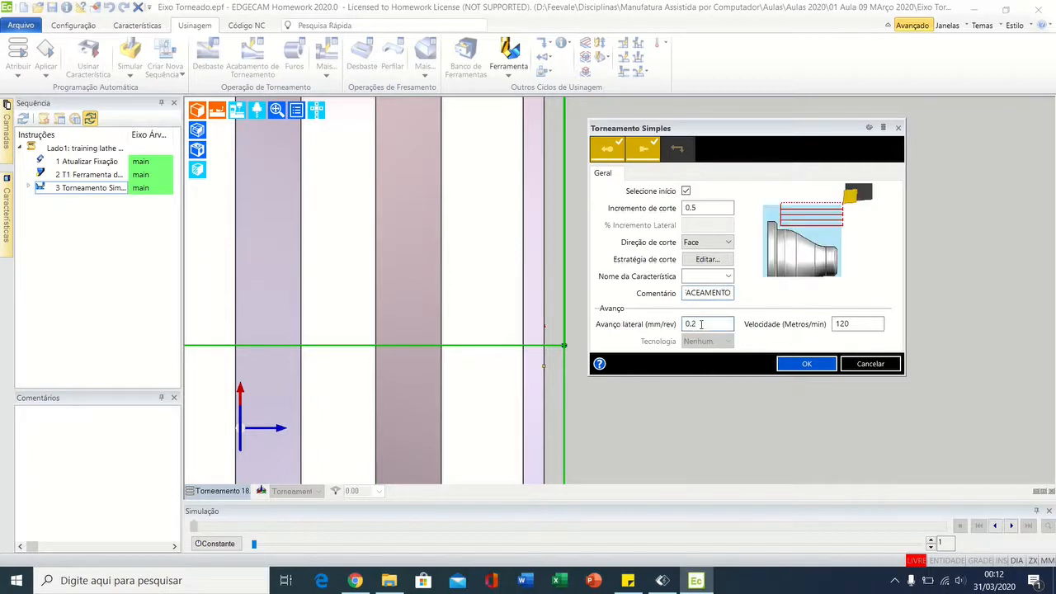
key("BackSpace")
type("1")
key("Tab")
type("1")
left_click(799, 363)
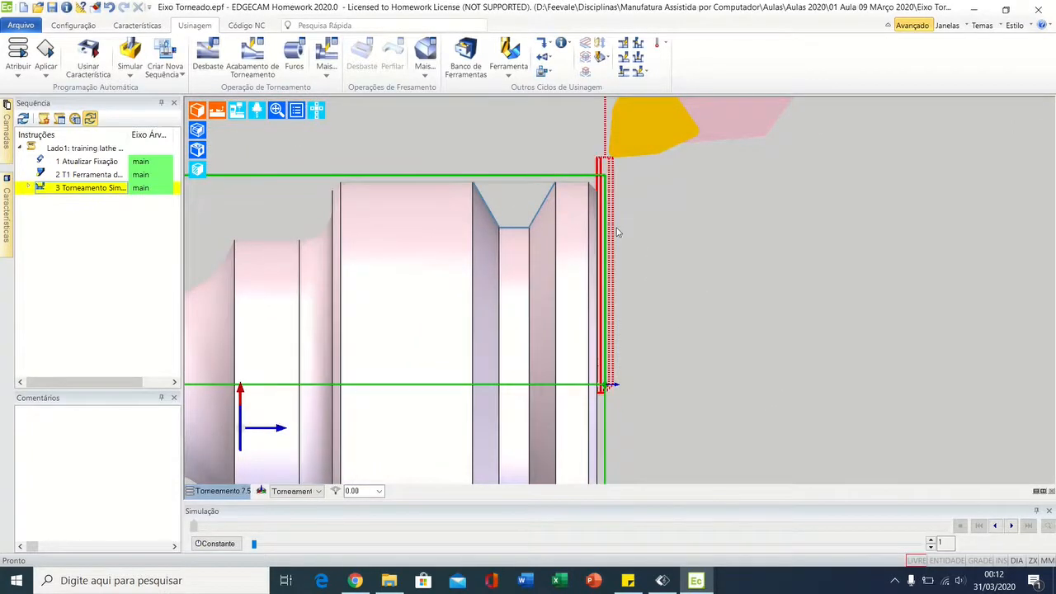
Step: Check the facing passes, reopen the FACEAMENTO cycle, change its Direção de corte to Torneamento and apply it
scroll(597, 162, "up", 5)
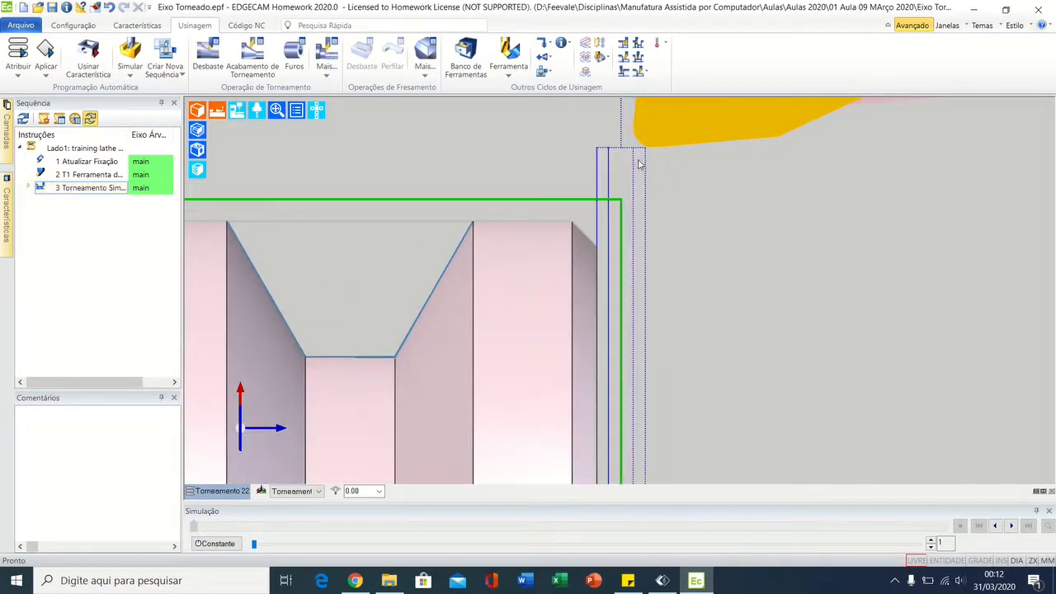
mouse_move(636, 172)
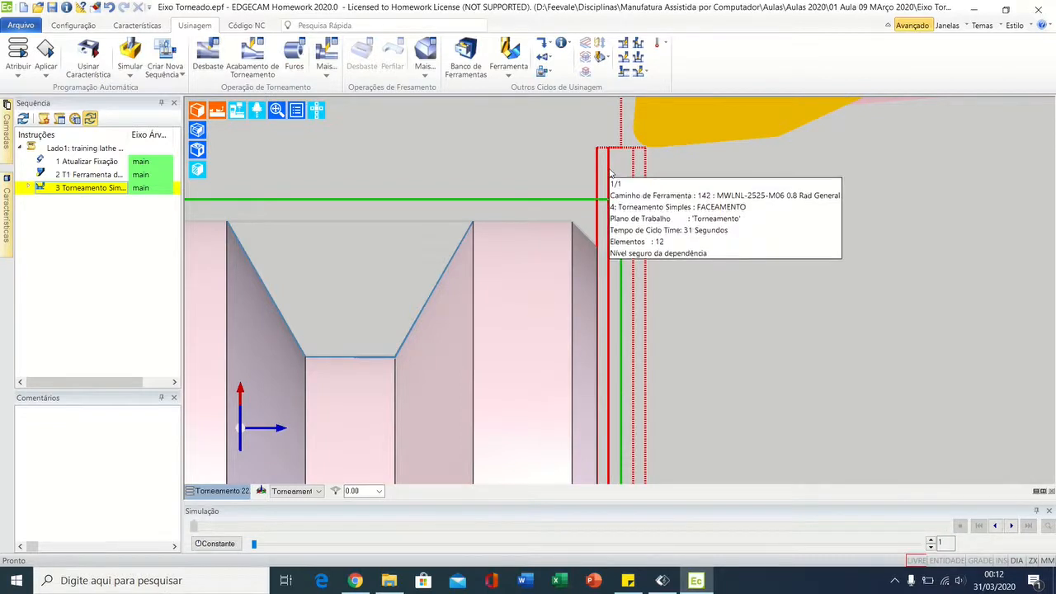
scroll(682, 335, "down", 5)
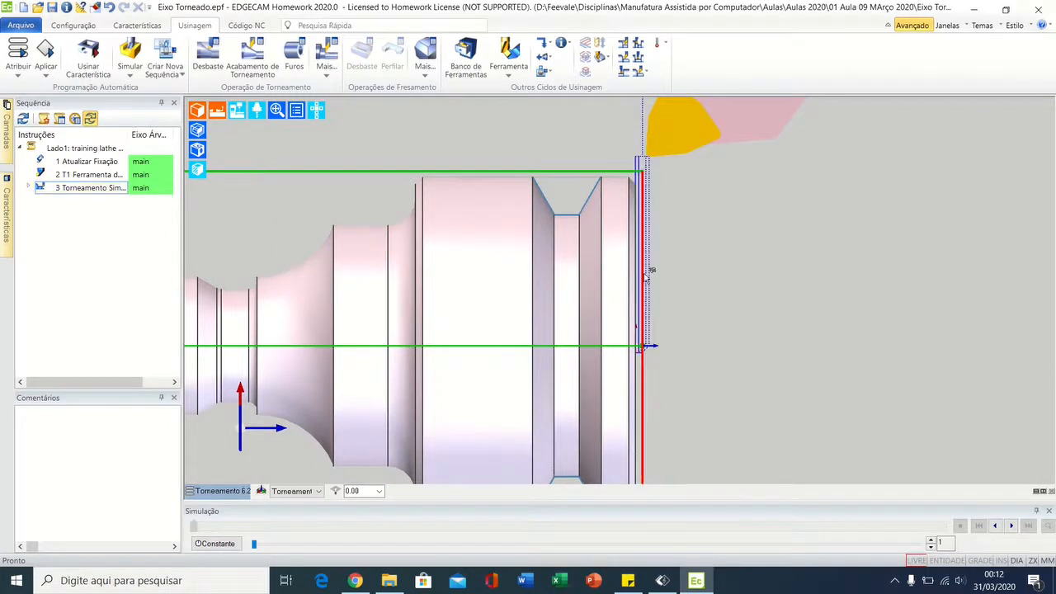
double_click(78, 190)
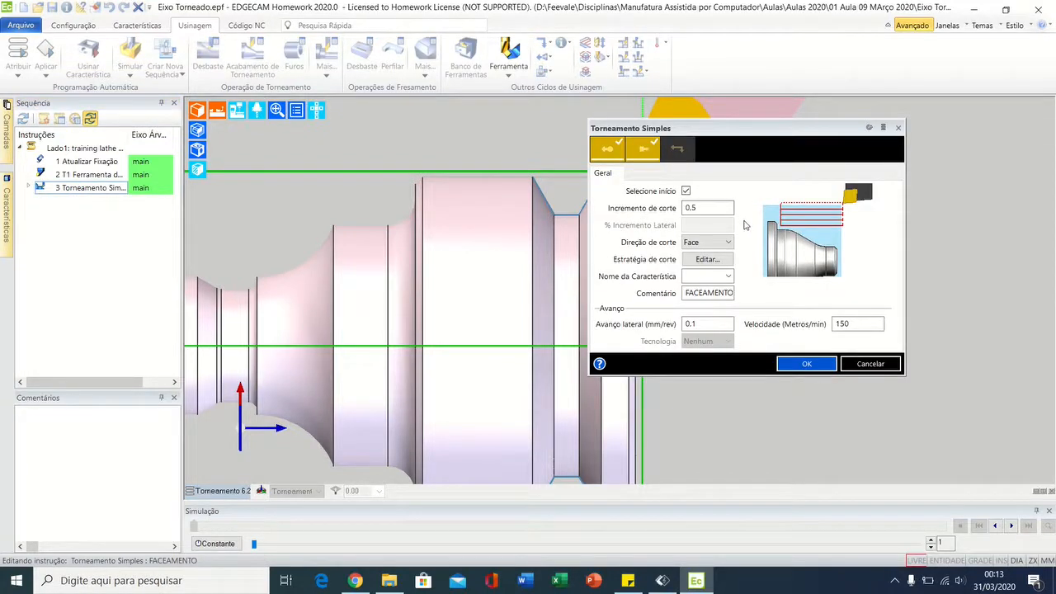
double_click(705, 323)
double_click(853, 323)
double_click(697, 207)
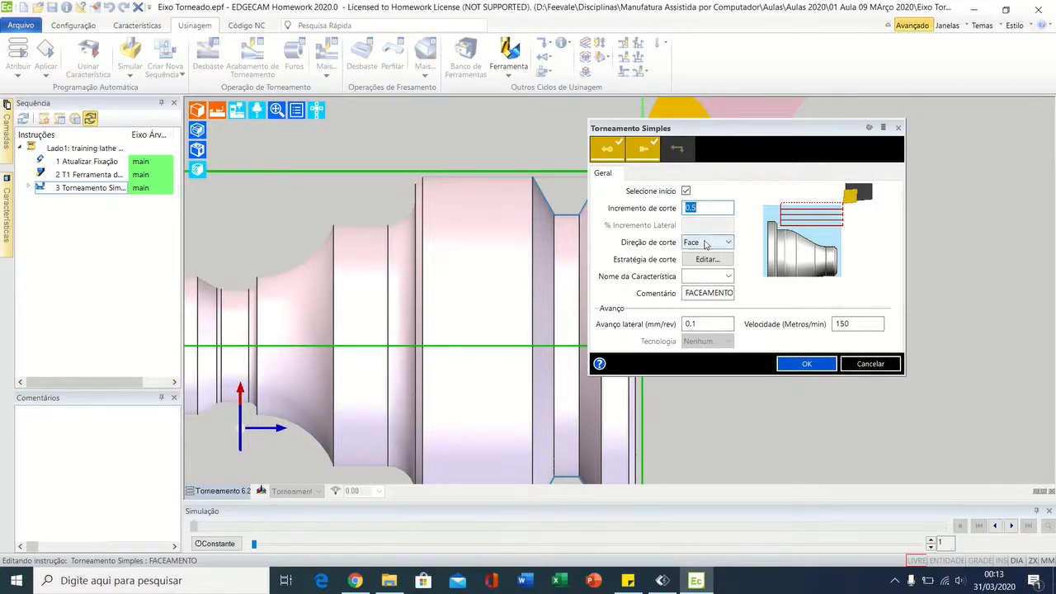
left_click(711, 242)
left_click(705, 268)
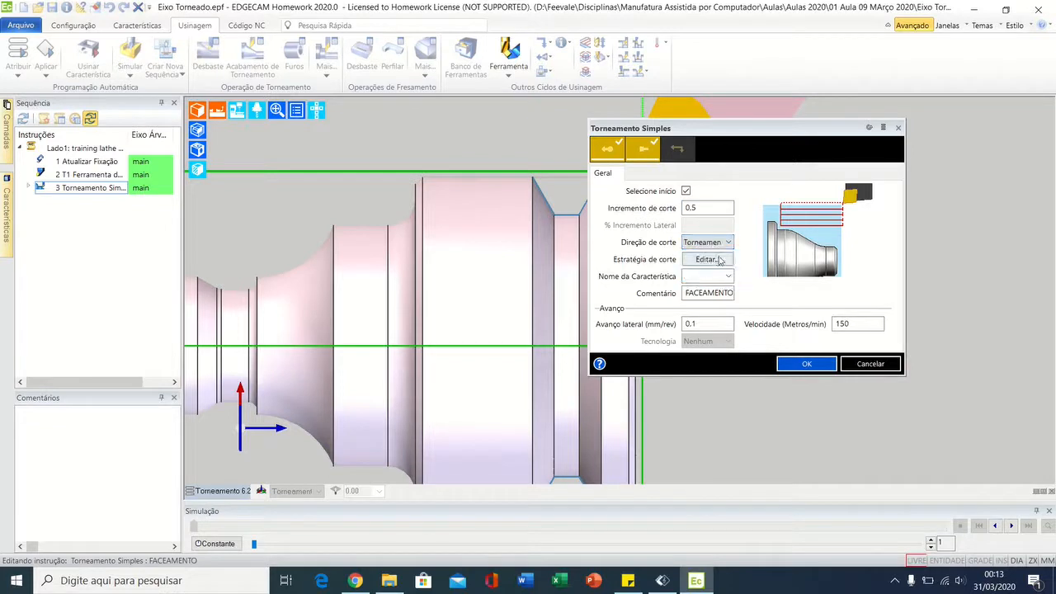
left_click(788, 365)
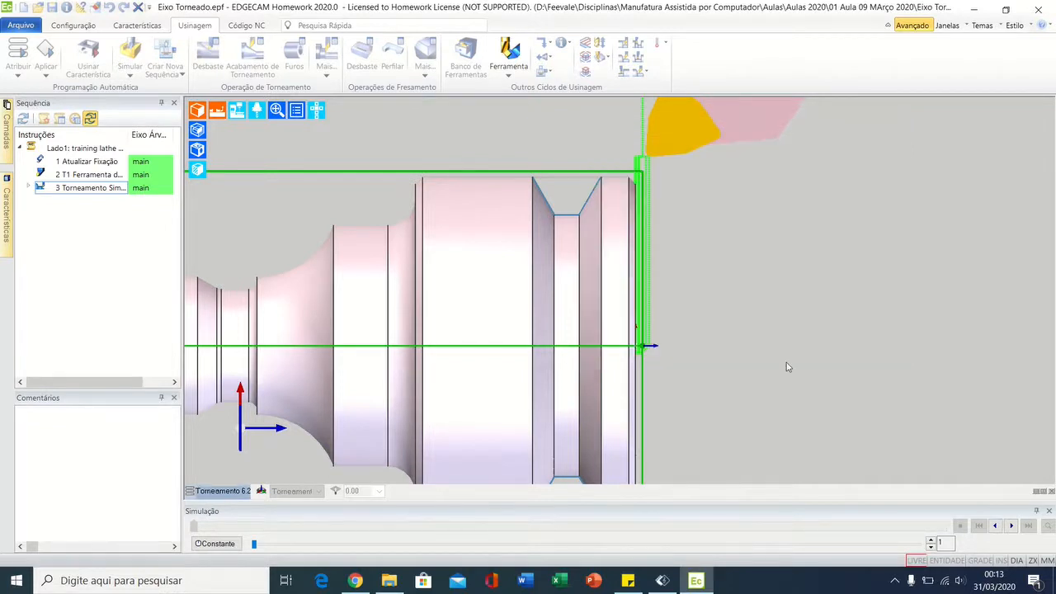
Step: Examine the regenerated toolpath's pass direction and spacing between the stock's end face and the part's finished face
scroll(669, 215, "up", 5)
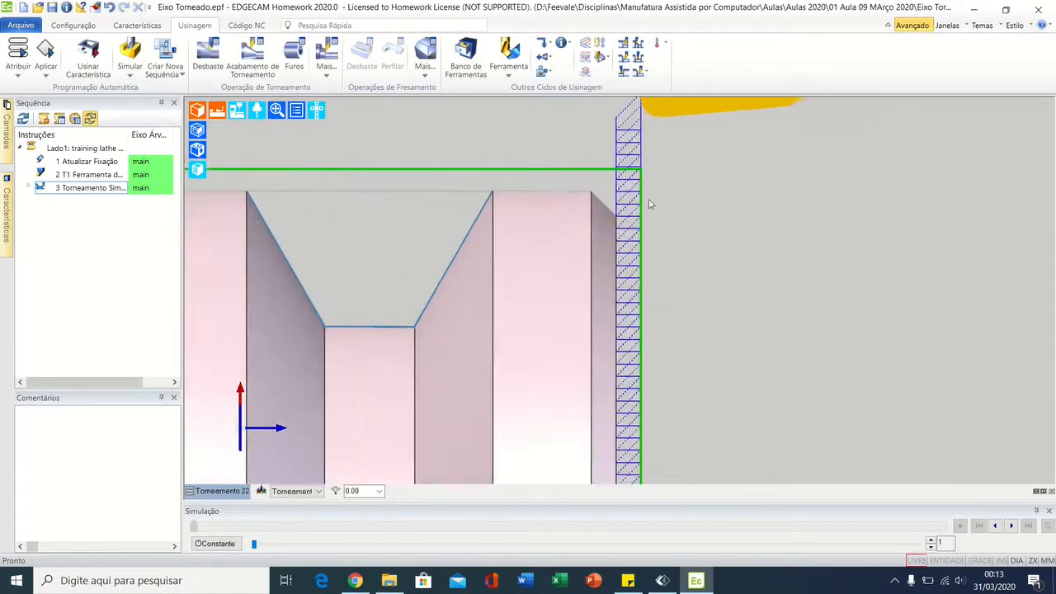
scroll(635, 192, "up", 3)
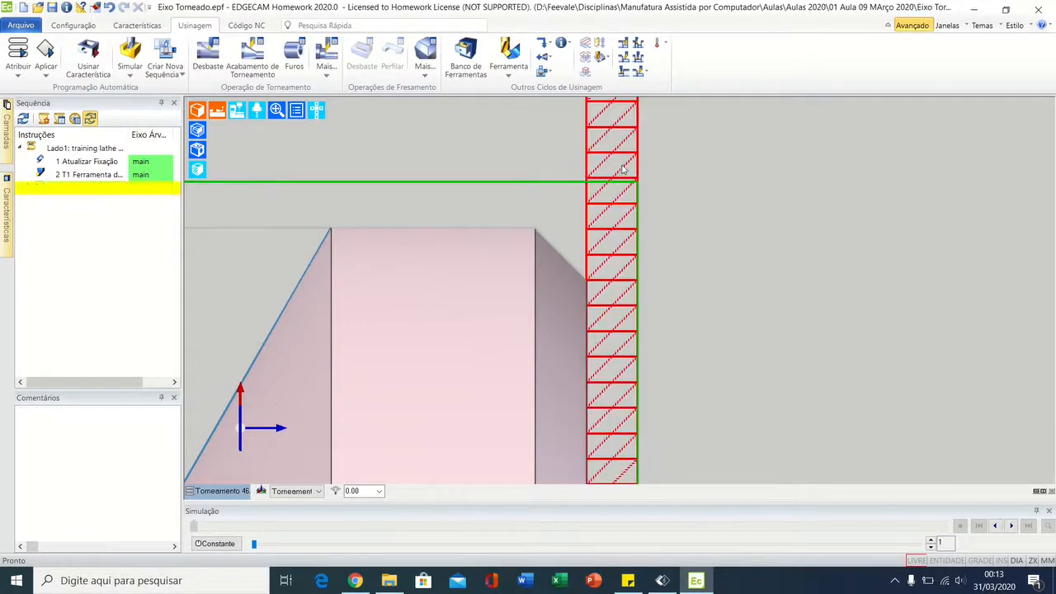
scroll(708, 317, "down", 5)
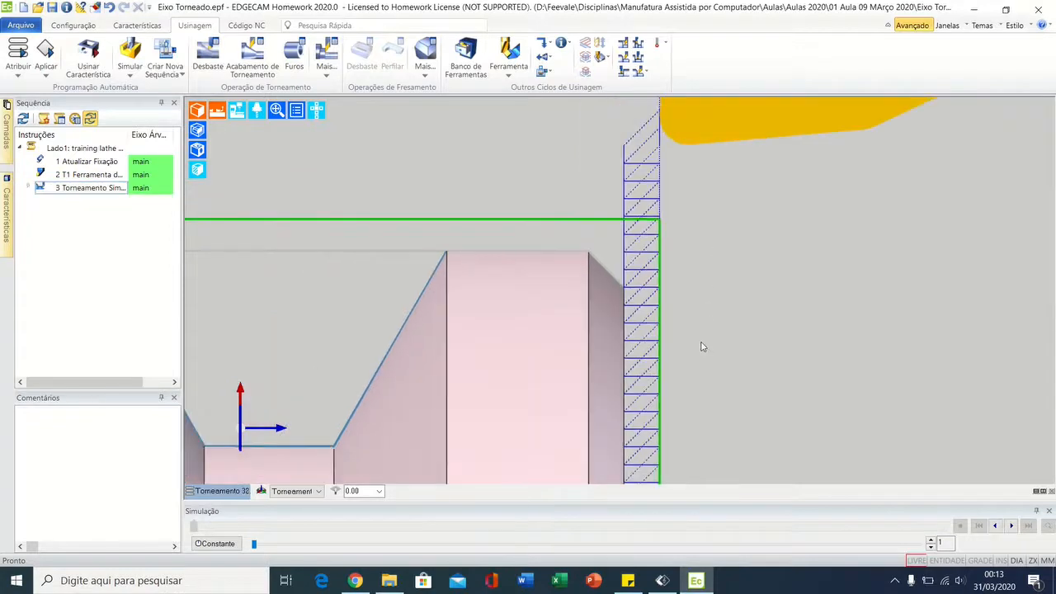
middle_click_drag(716, 372, 686, 212)
scroll(686, 212, "down", 2)
middle_click_drag(710, 348, 693, 240)
scroll(693, 241, "down", 3)
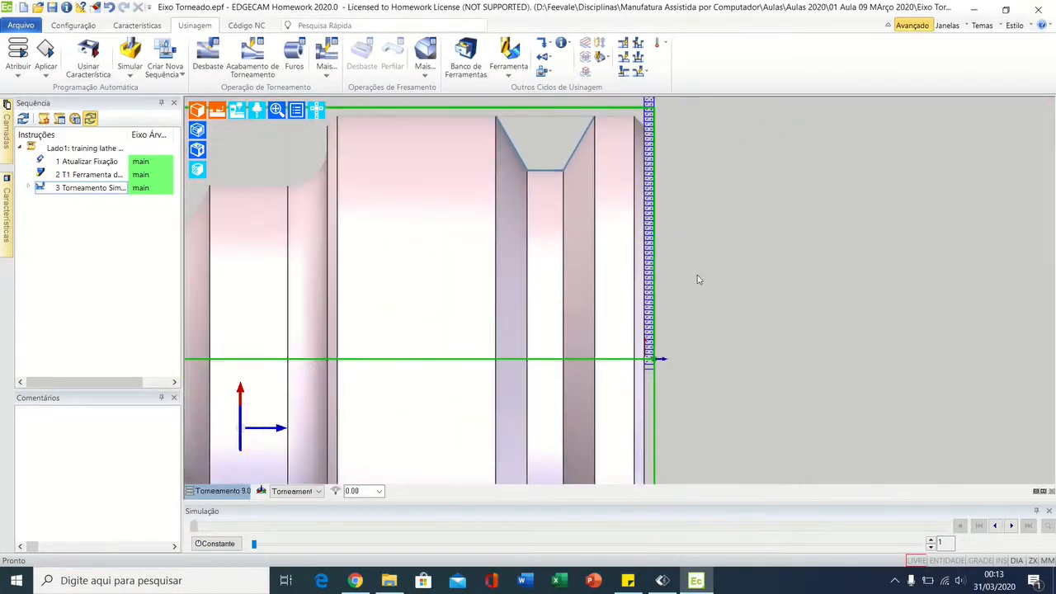
Step: Set the FACEAMENTO cycle's Direção de corte back to Face and regenerate its toolpath
double_click(88, 188)
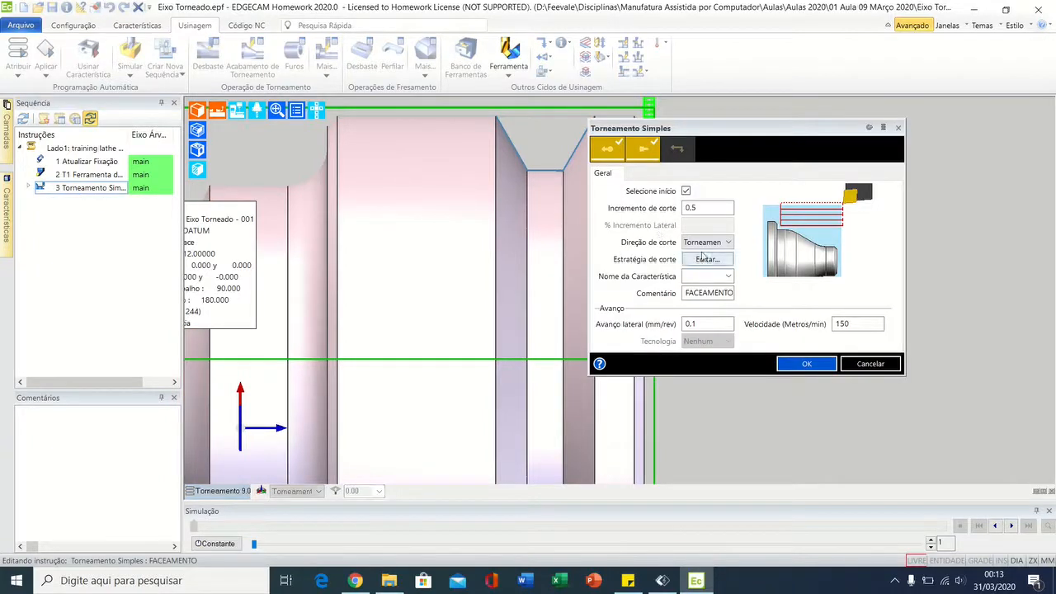
left_click(707, 242)
left_click(698, 278)
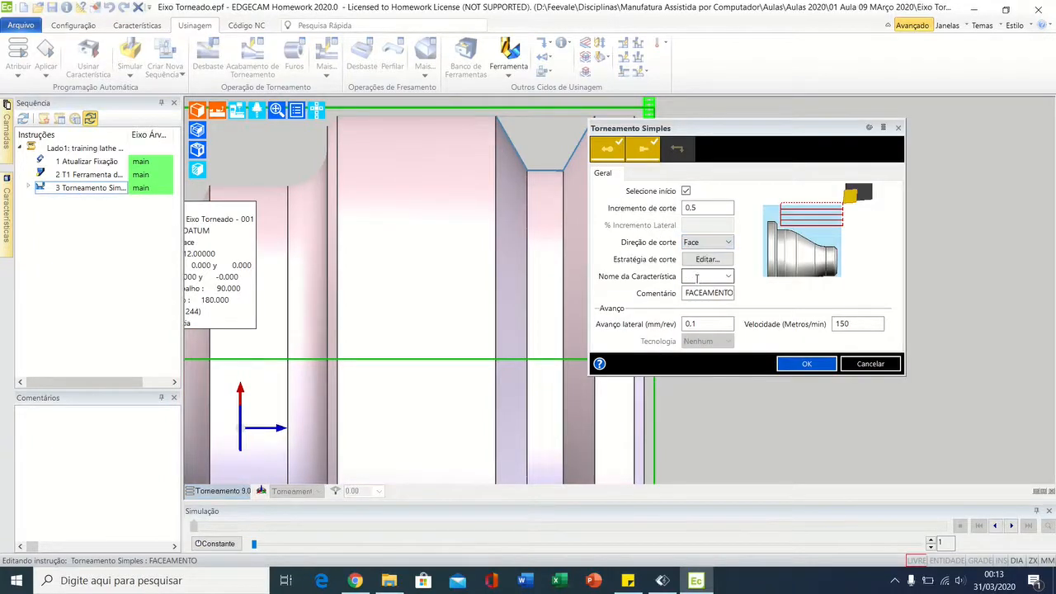
left_click(806, 364)
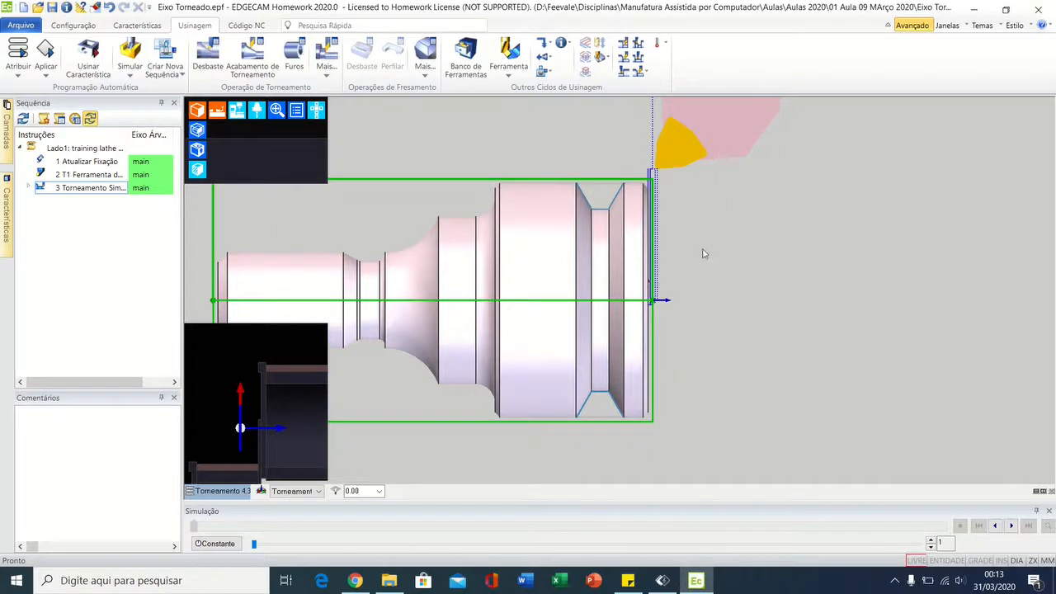
Step: Run the toolpath simulation of the FACEAMENTO cycle alone and slightly raise its playback speed
middle_click_drag(704, 254, 631, 285)
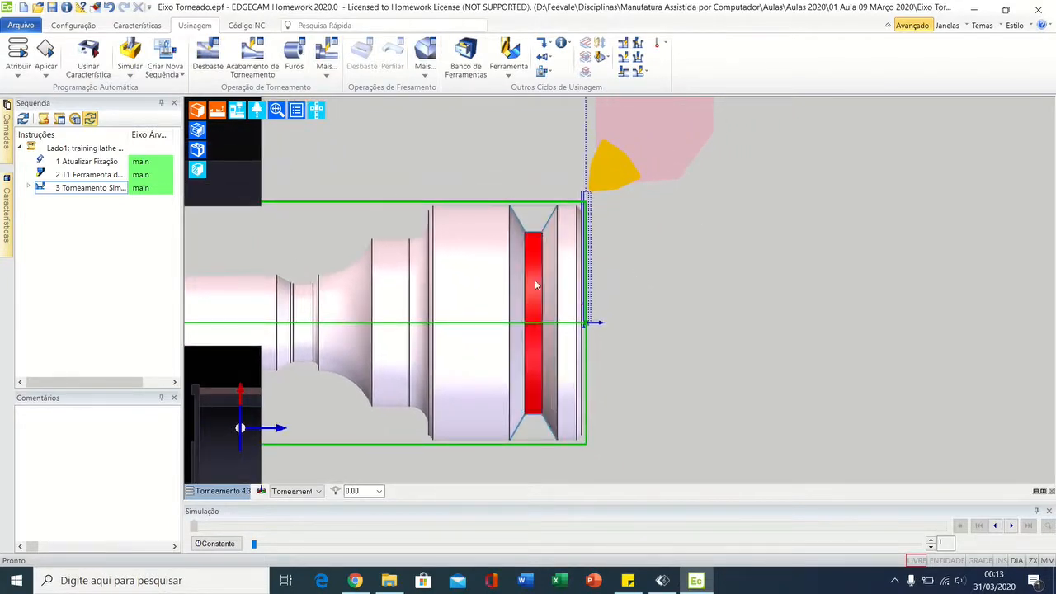
scroll(569, 216, "up", 3)
middle_click_drag(597, 236, 600, 213)
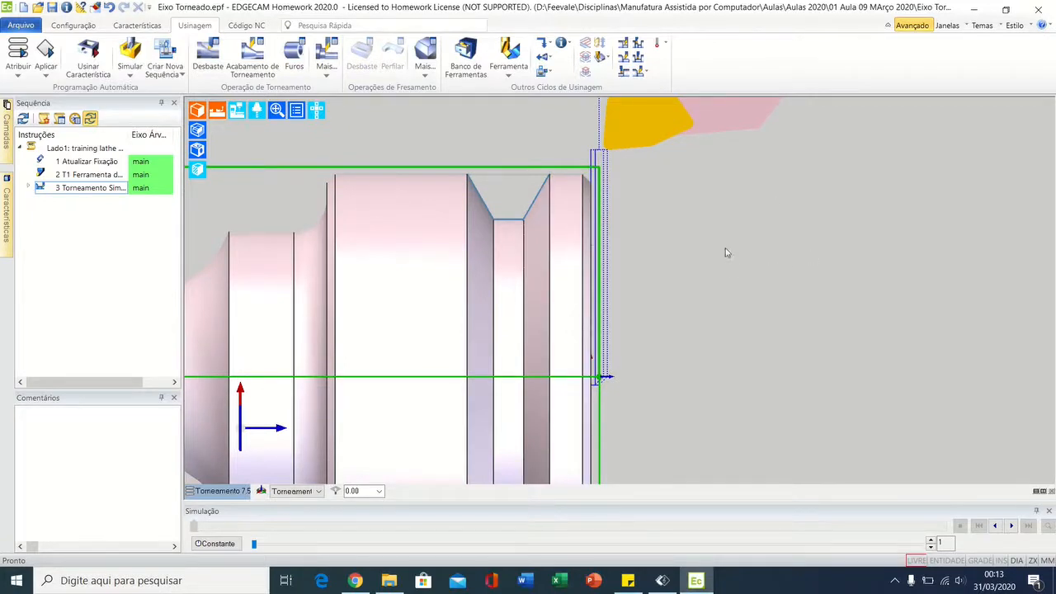
middle_click_drag(699, 258, 620, 312)
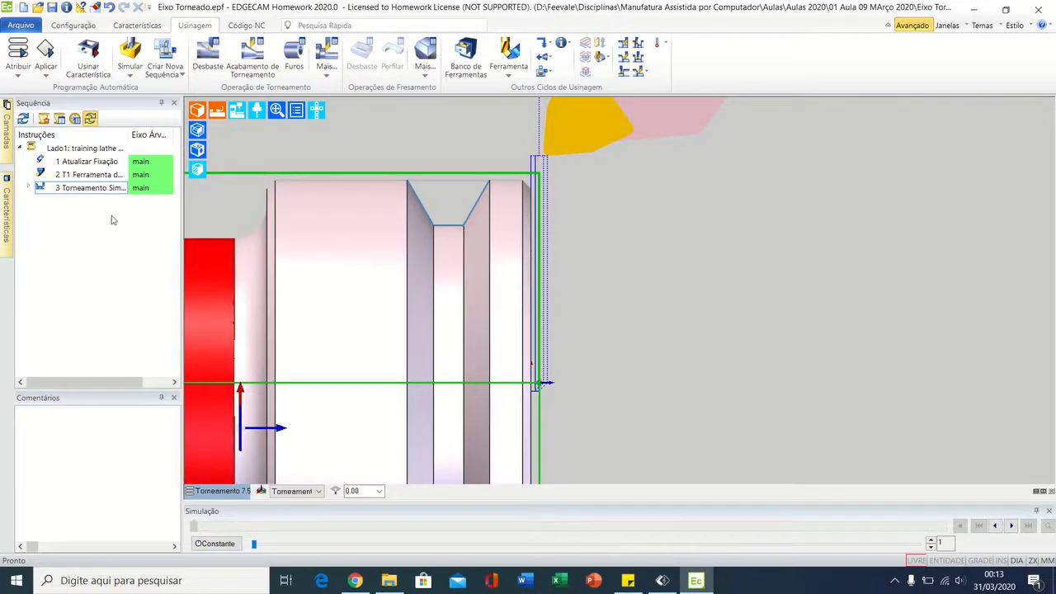
double_click(85, 188)
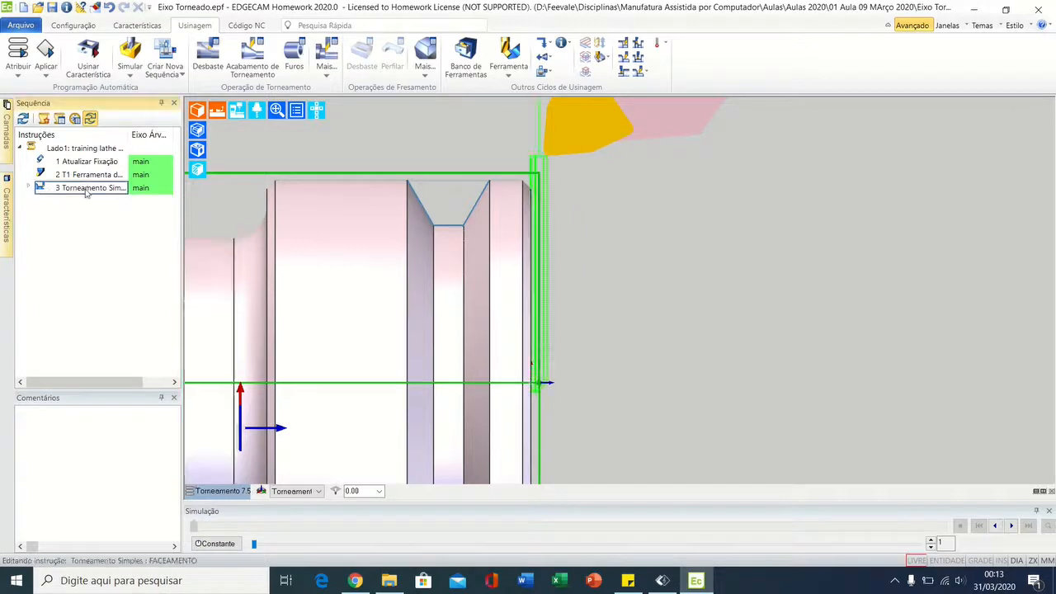
right_click(86, 190)
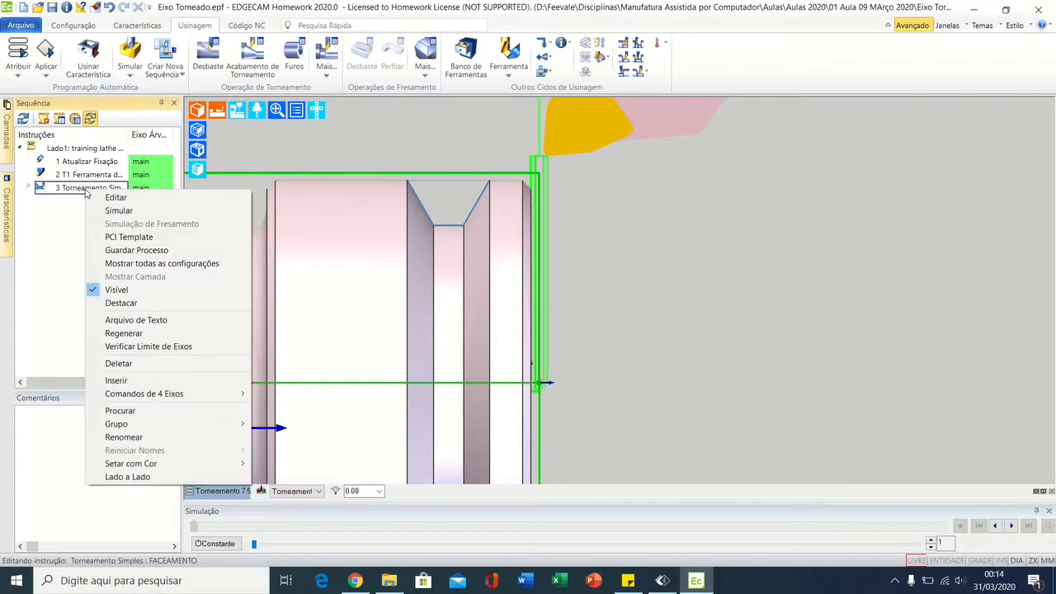
left_click(107, 212)
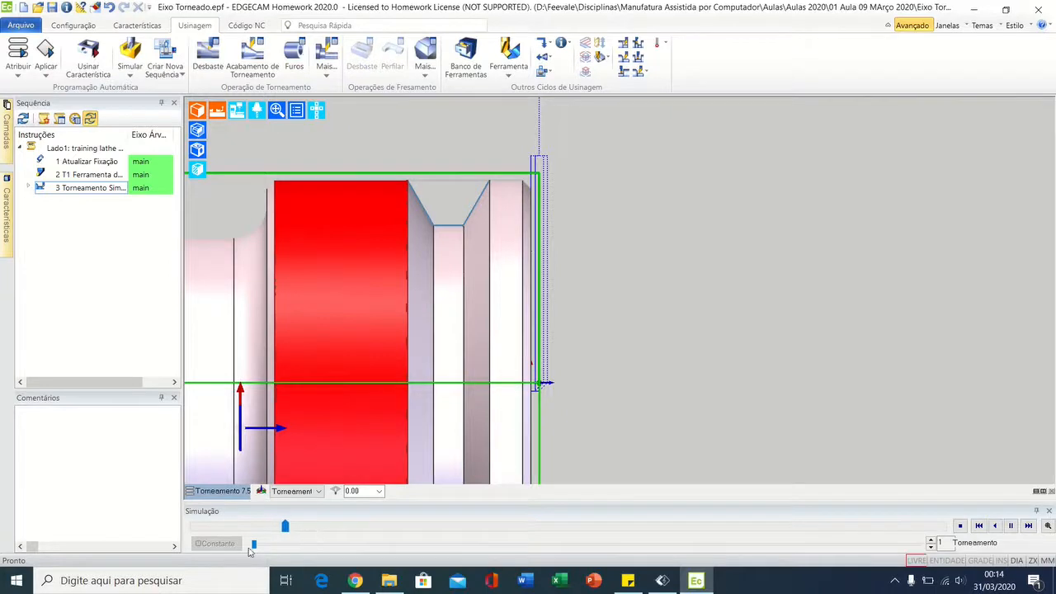
left_click_drag(253, 544, 257, 544)
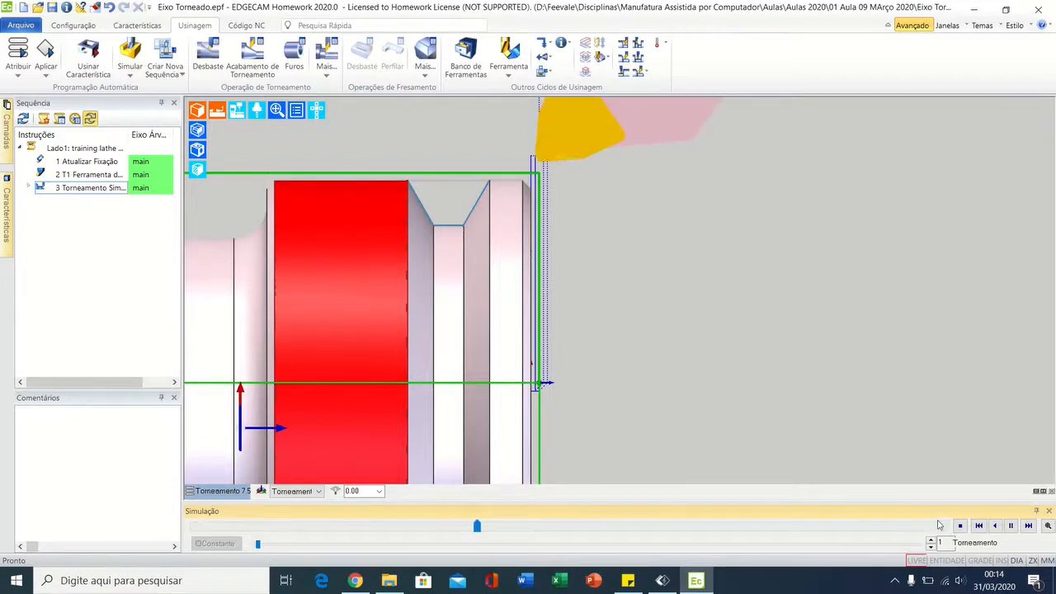
Step: Follow the insert's facing passes up close between the stock's end face and the part's finished face, adjusting the playback speed
scroll(527, 246, "up", 4)
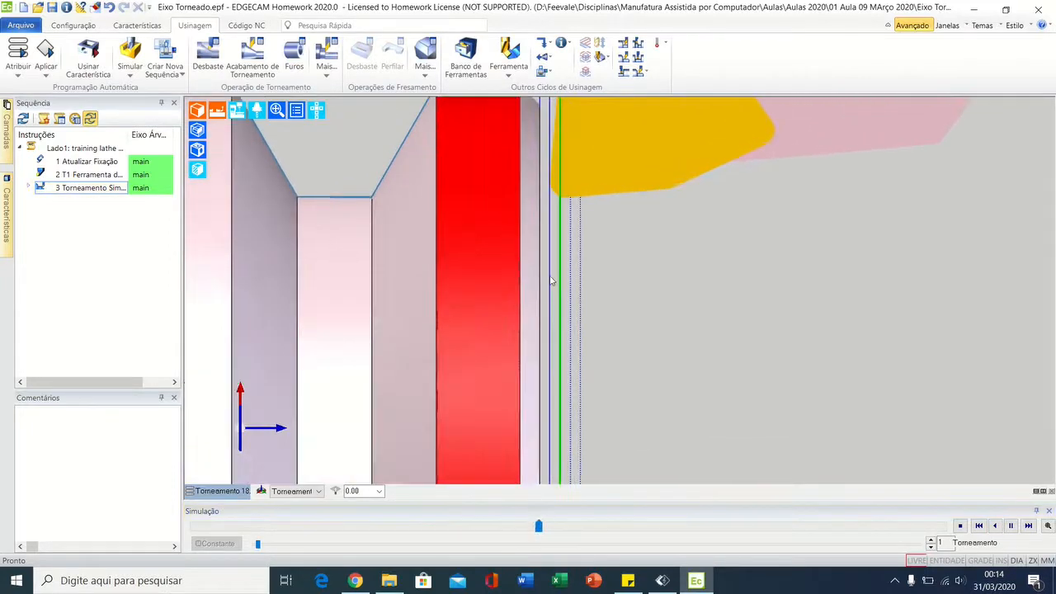
left_click_drag(258, 545, 257, 546)
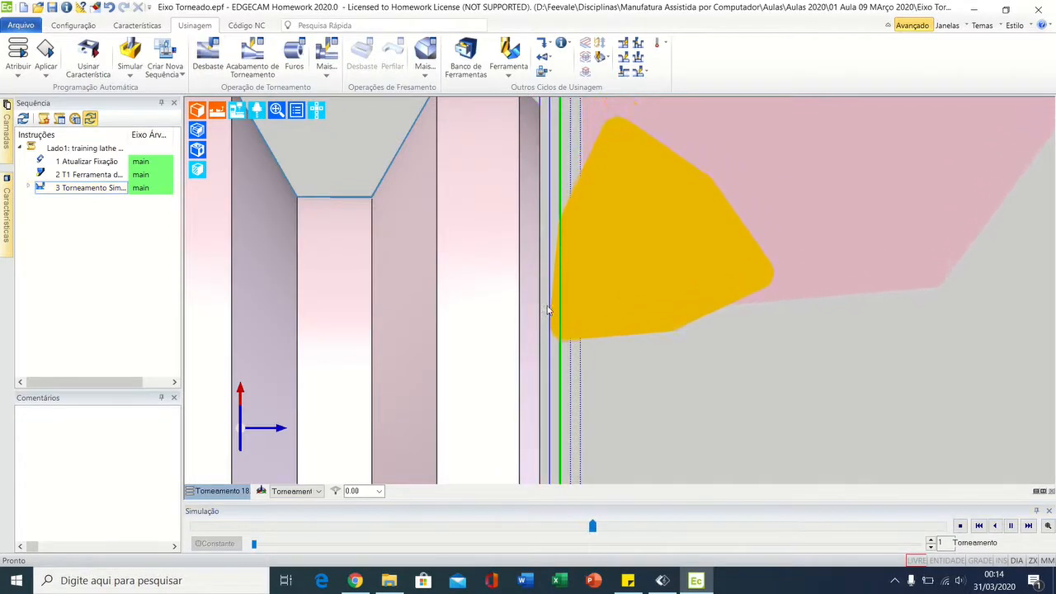
scroll(608, 405, "down", 3)
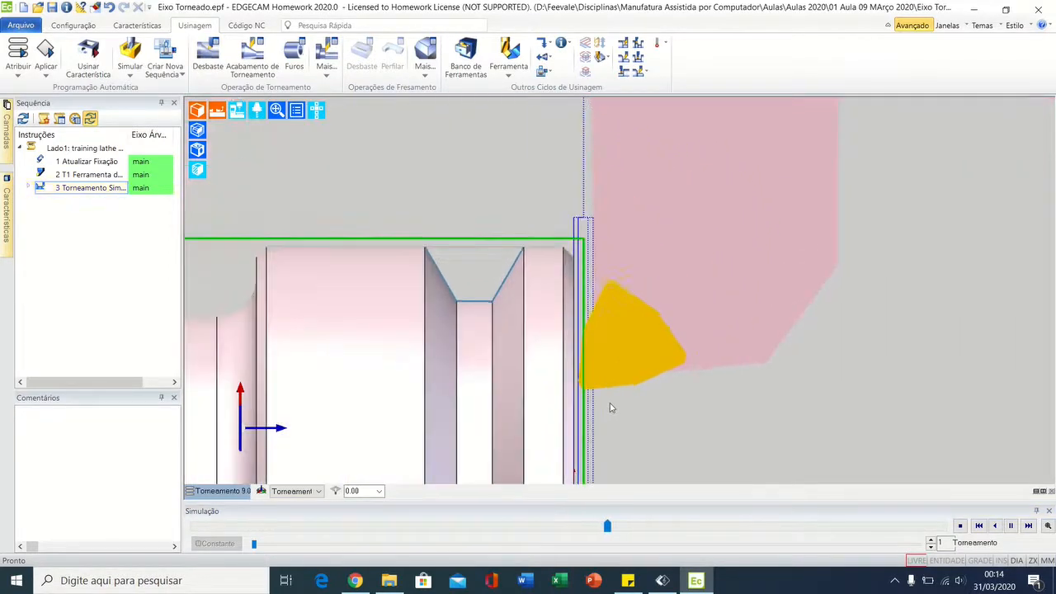
scroll(587, 306, "up", 1)
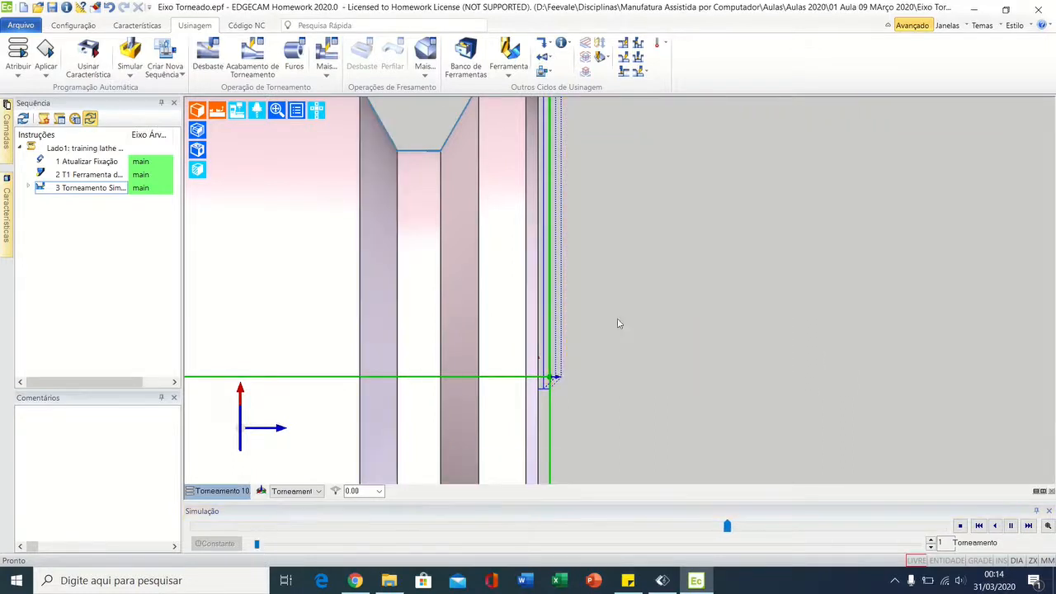
middle_click_drag(629, 338, 662, 423)
scroll(587, 305, "up", 1)
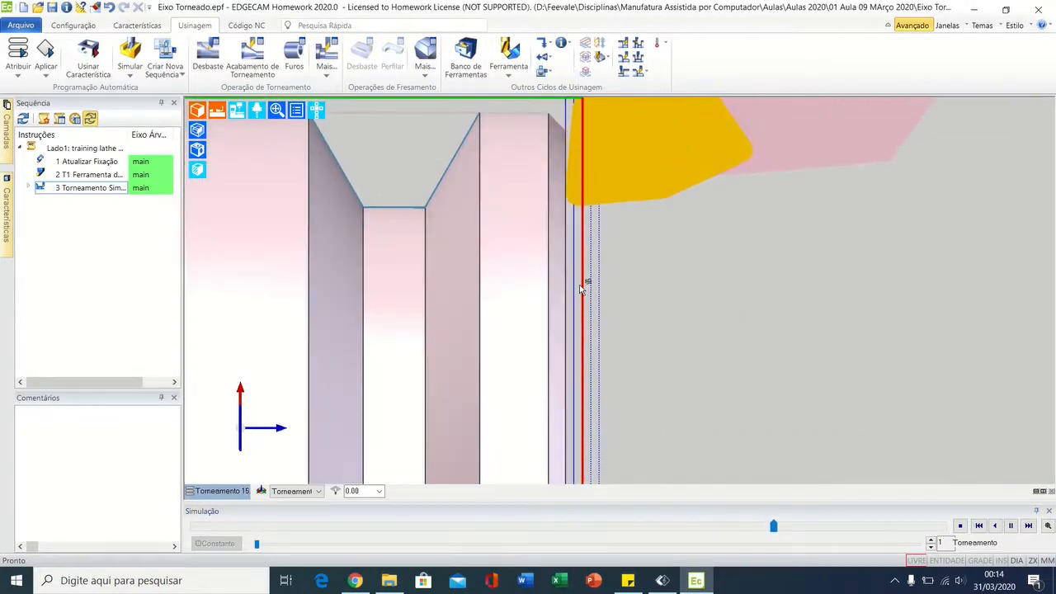
scroll(585, 285, "down", 4)
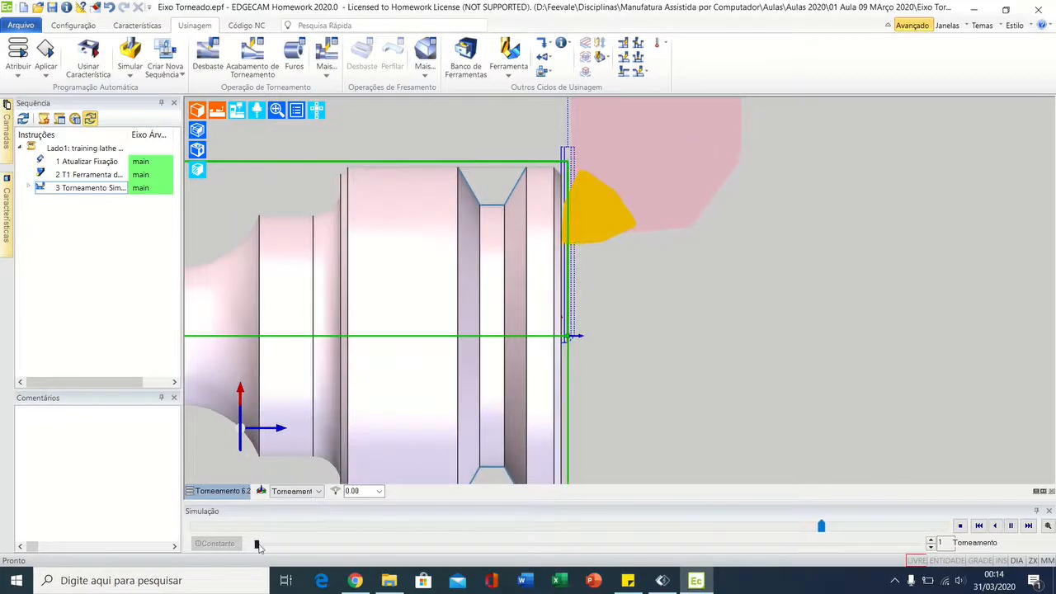
Step: Speed up the rest of the facing cycle's playback, stop it at the end and bring the whole clamped shaft into view
left_click_drag(256, 544, 267, 545)
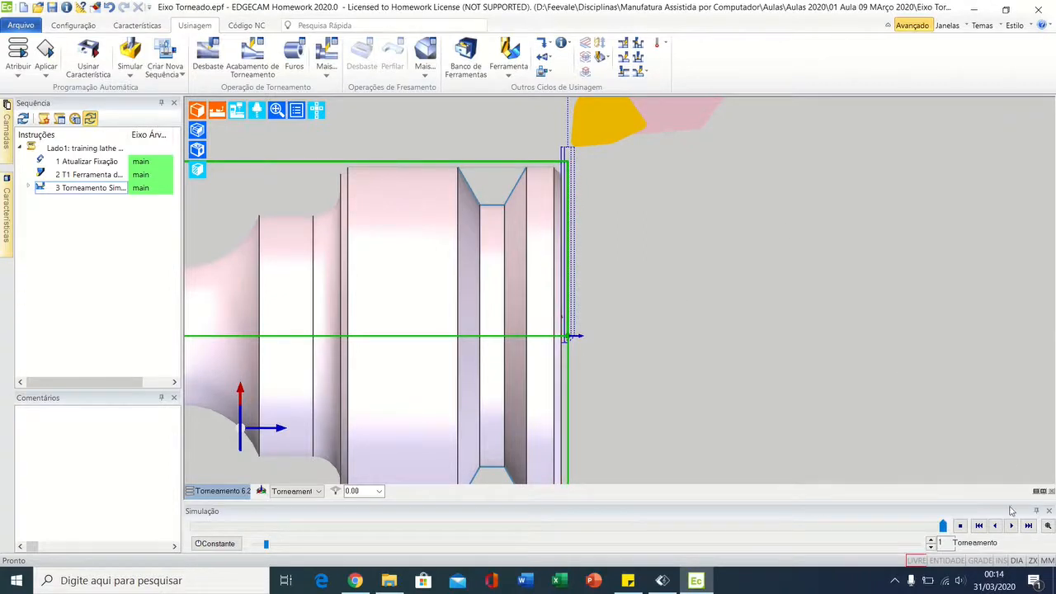
left_click(959, 526)
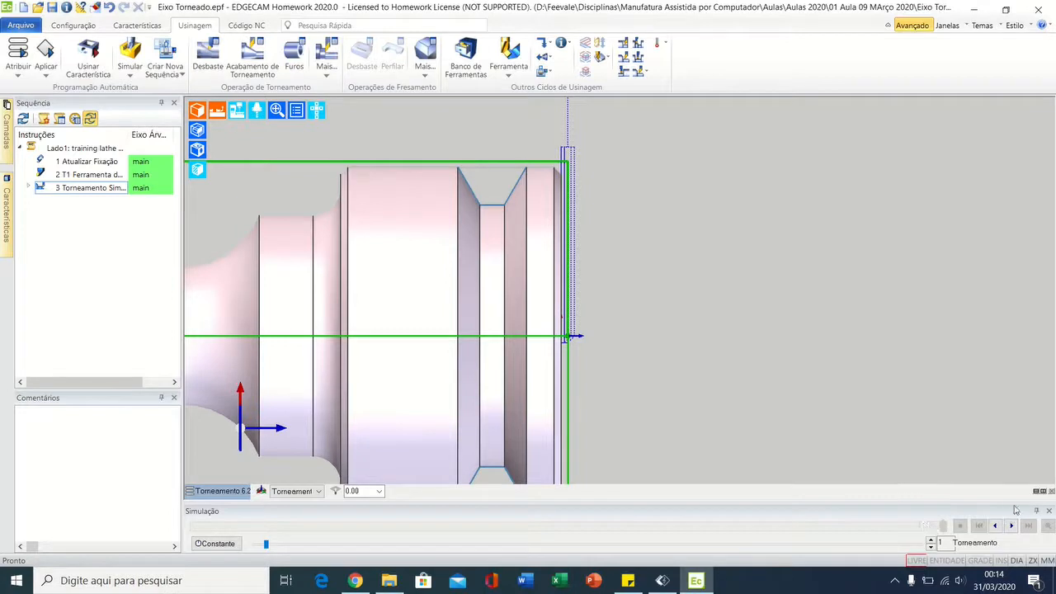
scroll(808, 290, "down", 5)
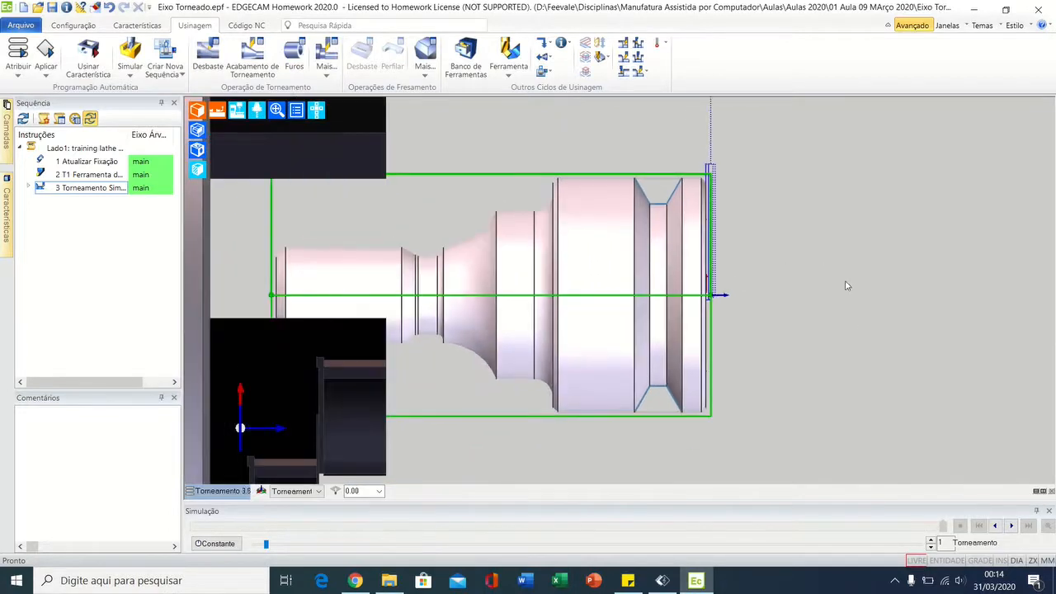
middle_click_drag(863, 302, 811, 301)
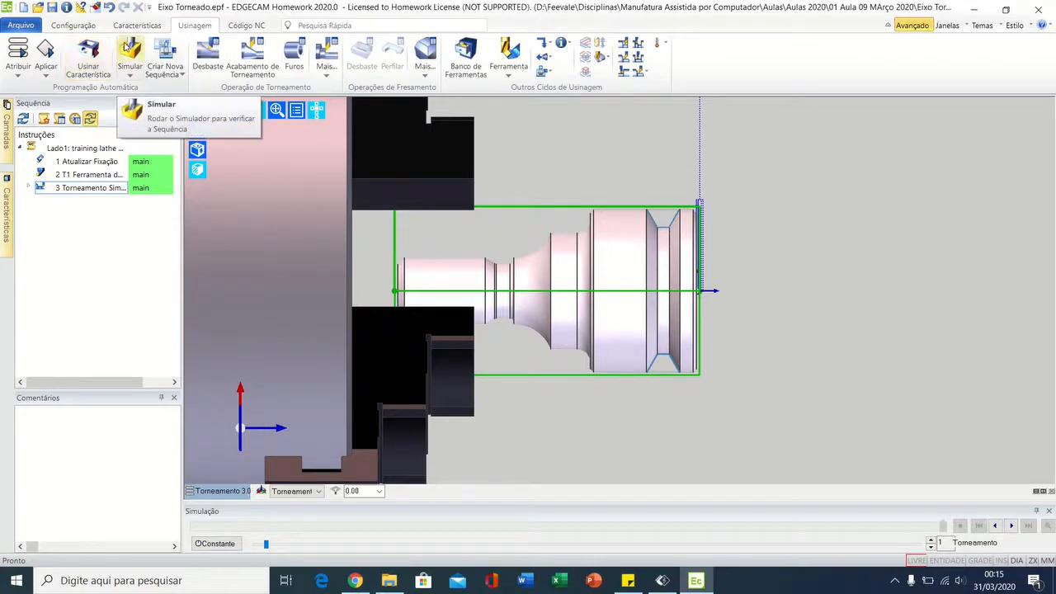
Step: Open the Lado1 sequence in the Simulator and play the machining of the solid stock held in the chuck
left_click(126, 47)
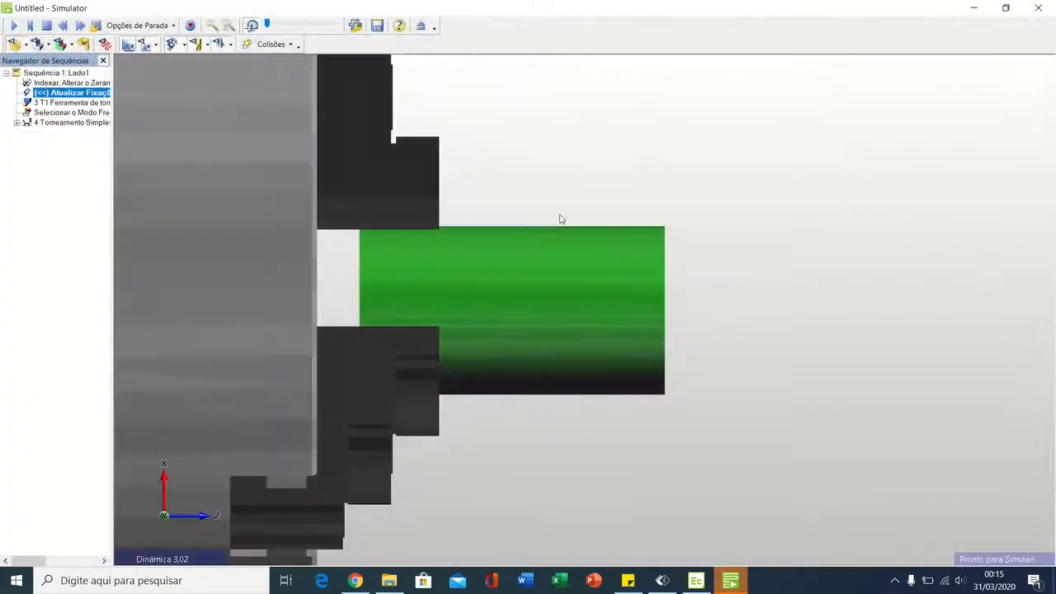
middle_click_drag(560, 218, 733, 308)
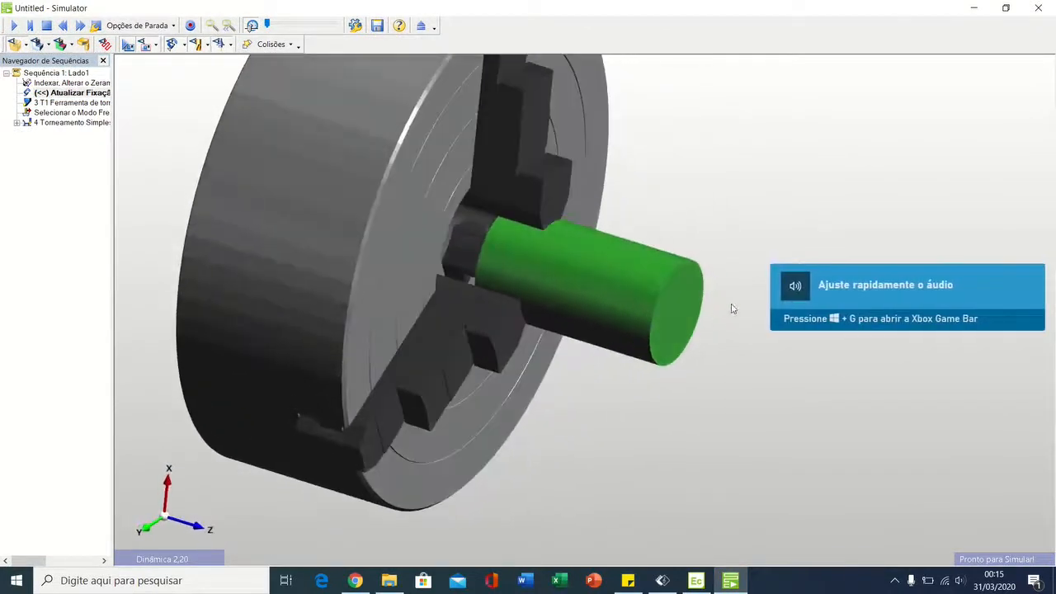
middle_click_drag(782, 172, 723, 227)
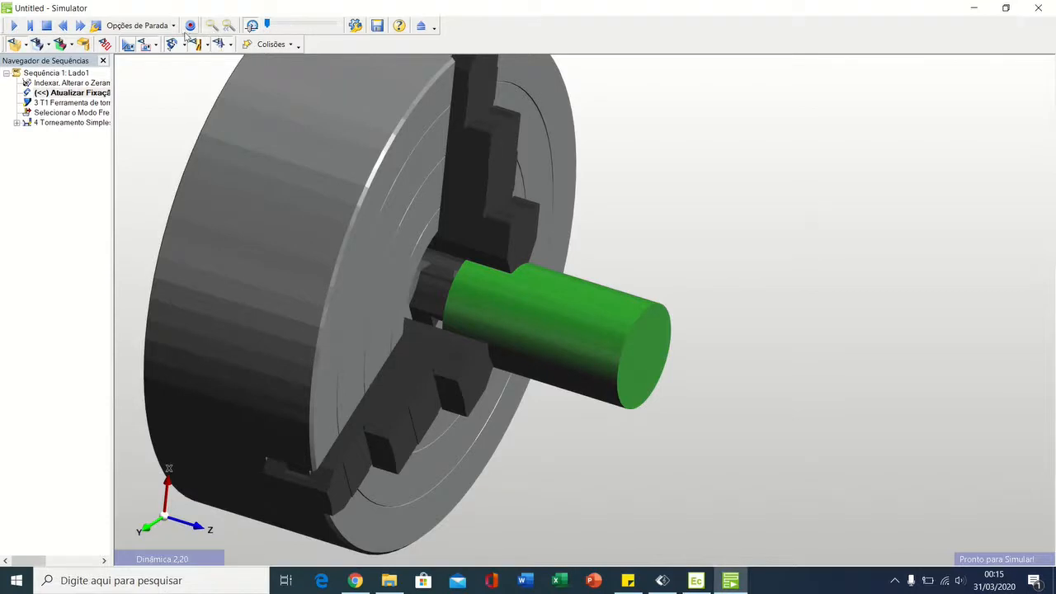
left_click(12, 26)
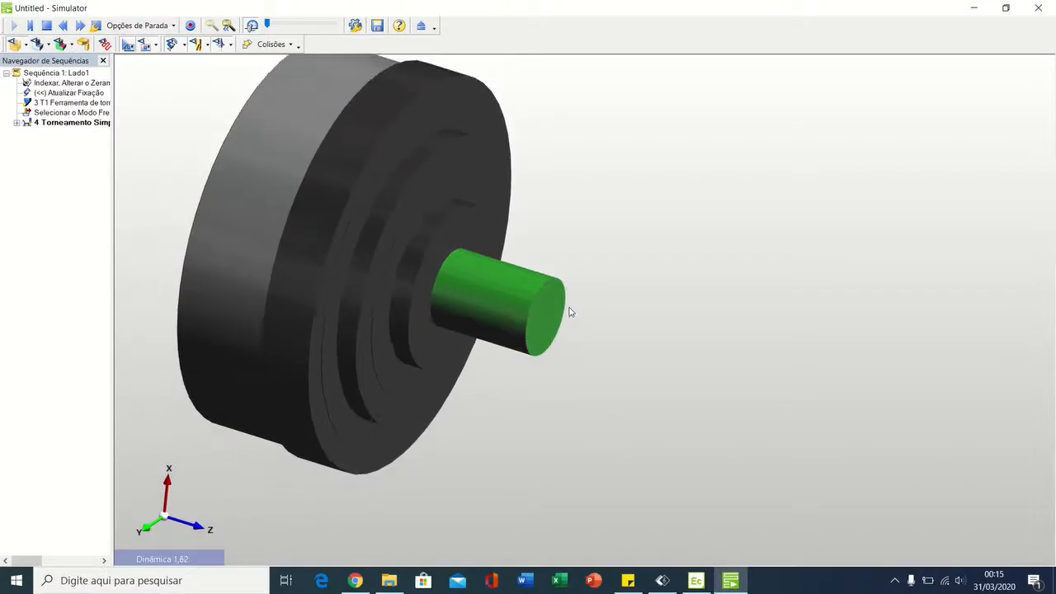
middle_click_drag(565, 305, 554, 336)
scroll(561, 323, "up", 5)
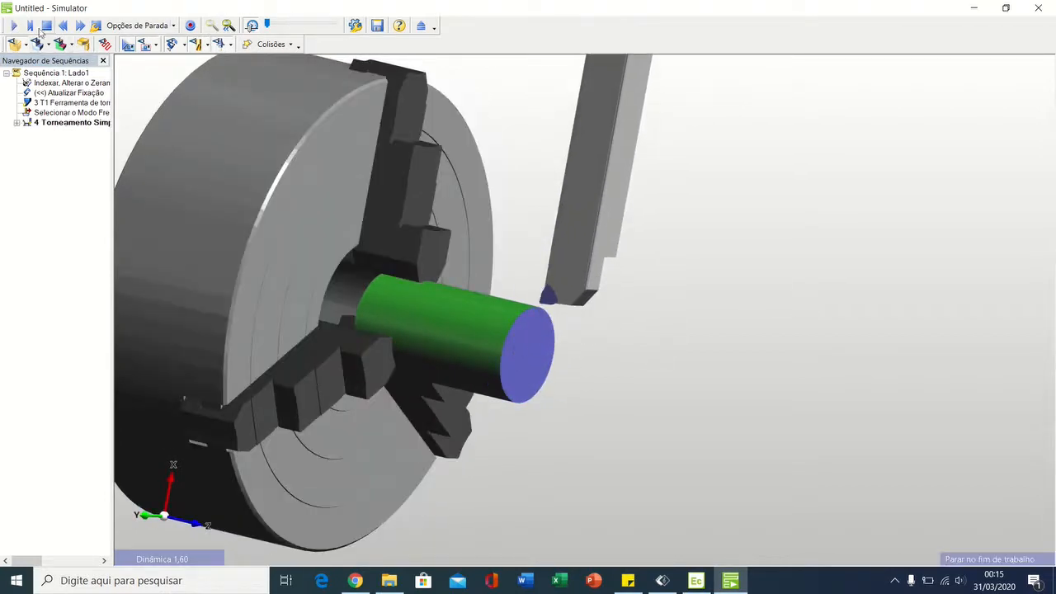
Step: Replay the machining simulation from the start at a higher speed, lower the speed again and inspect the faced end of the stock
left_click(64, 26)
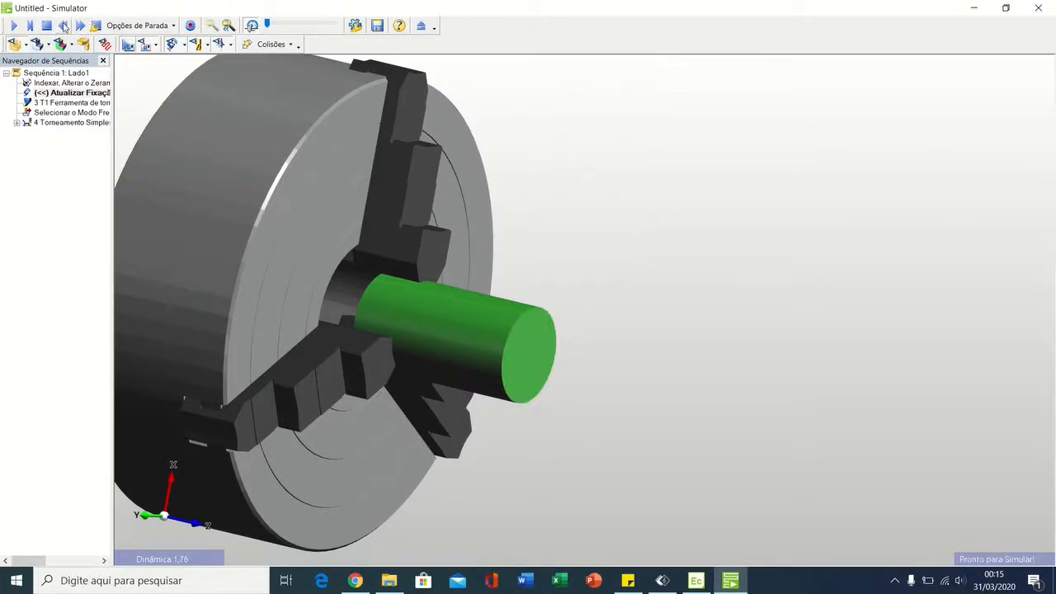
left_click(14, 26)
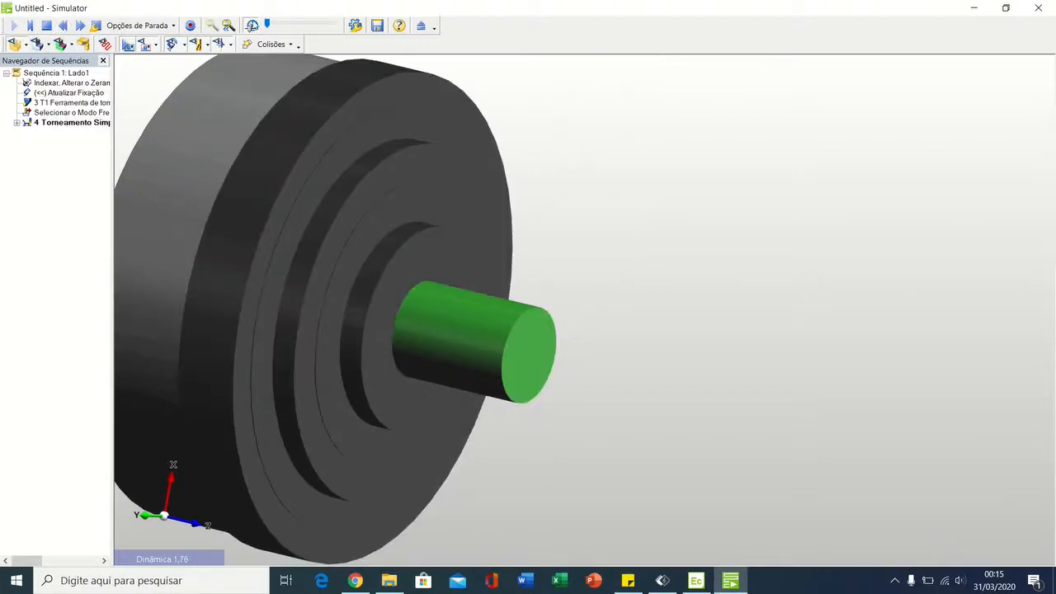
left_click_drag(268, 26, 279, 29)
left_click_drag(294, 26, 298, 27)
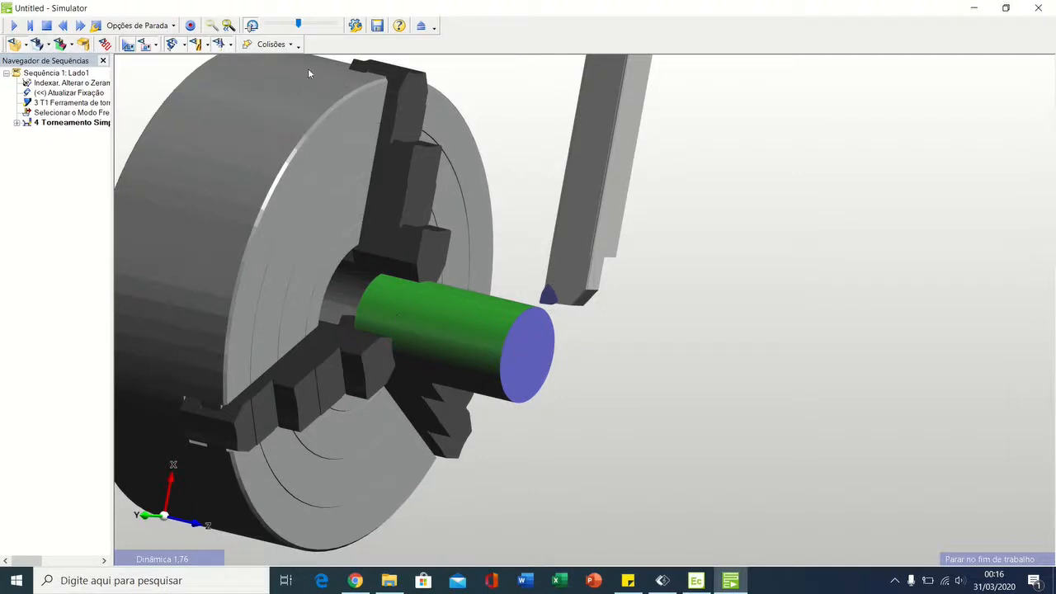
left_click_drag(298, 24, 267, 24)
middle_click_drag(530, 316, 606, 344)
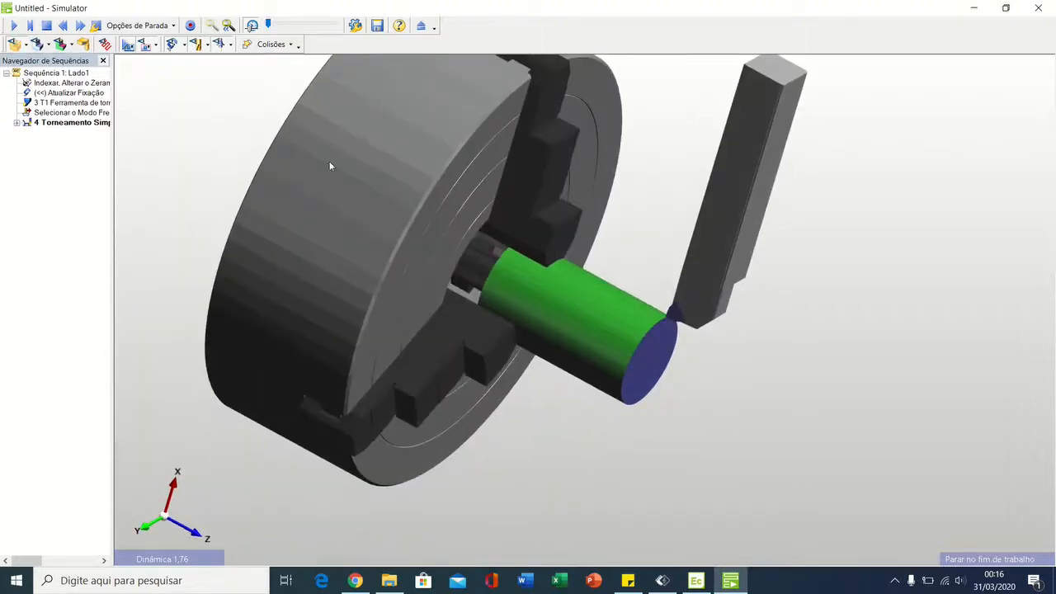
middle_click_drag(598, 243, 569, 183)
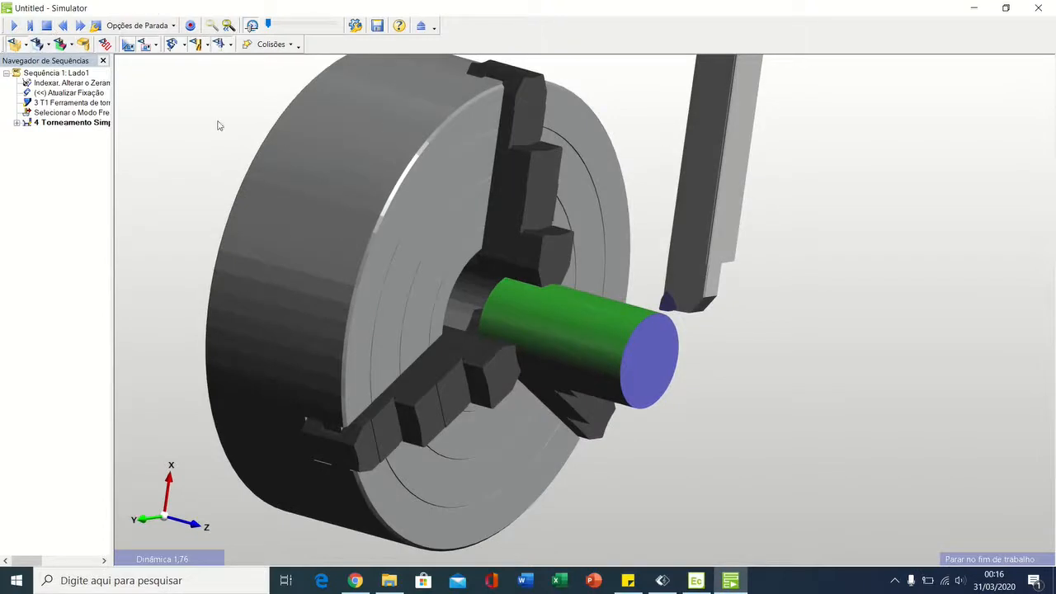
middle_click_drag(493, 289, 478, 294)
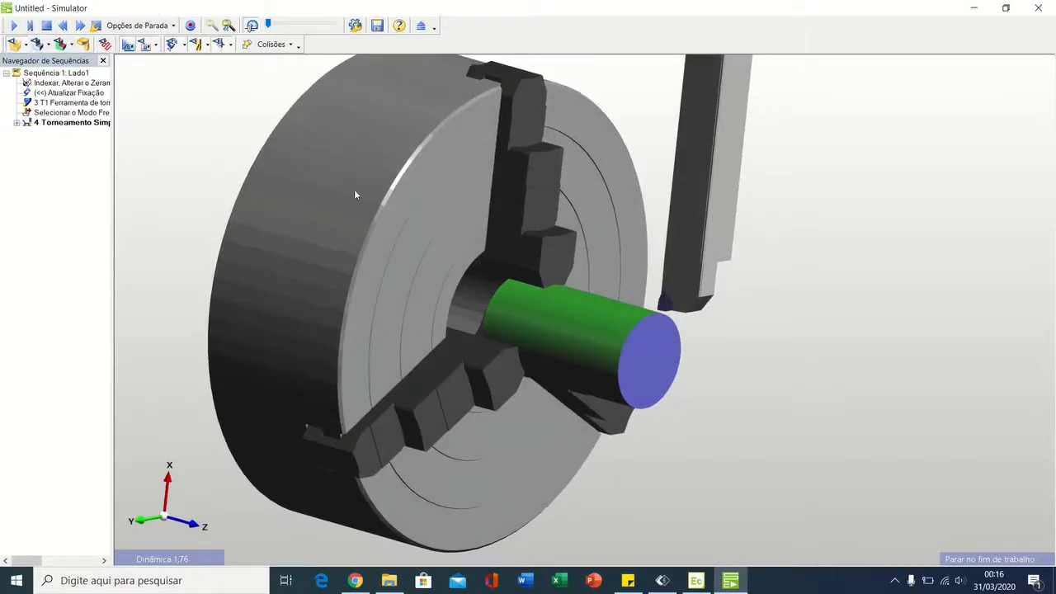
Step: Rewind and replay the machining simulation at the slowest speed, watching the tool face the rotating stock from several angles
left_click(63, 27)
left_click(15, 27)
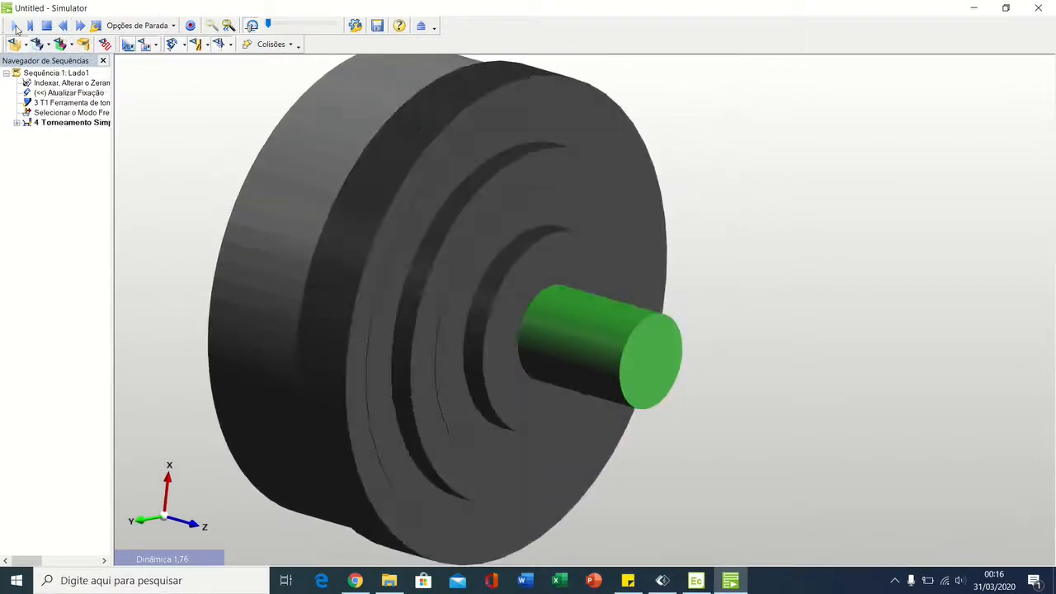
scroll(462, 325, "down", 3)
scroll(650, 301, "up", 3)
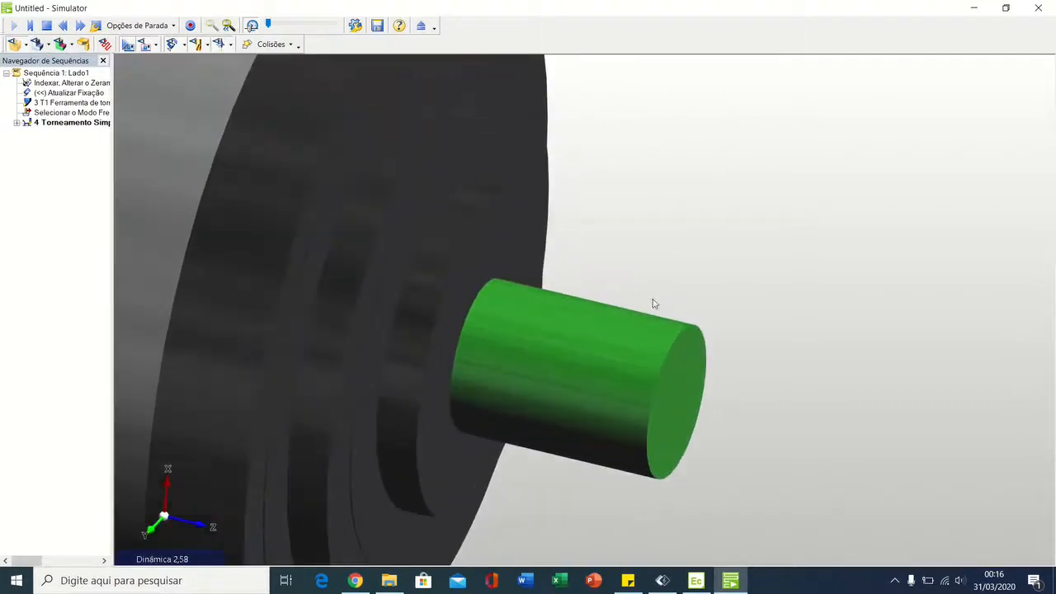
scroll(703, 340, "down", 4)
middle_click_drag(704, 340, 685, 330)
middle_click_drag(660, 273, 528, 304)
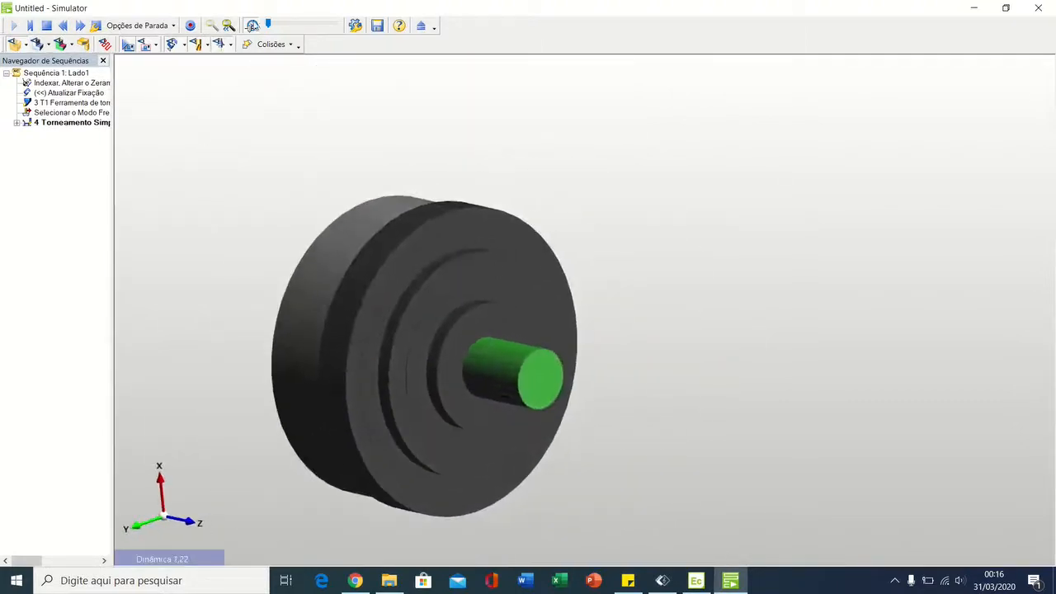
mouse_move(268, 23)
left_mouse_down()
mouse_move(294, 25)
mouse_move(267, 25)
left_mouse_up()
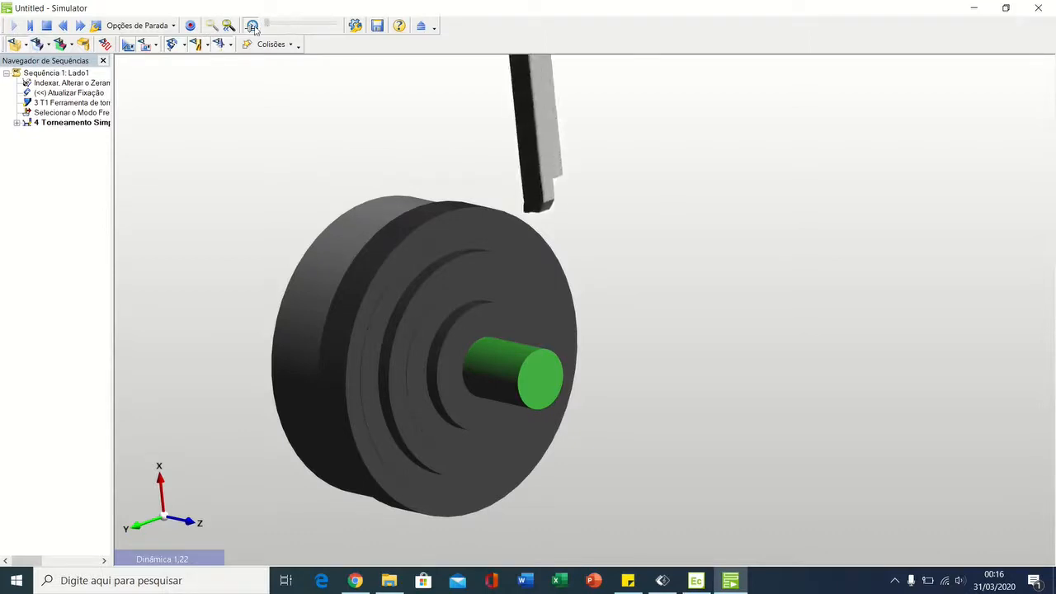
middle_click_drag(503, 383, 506, 323)
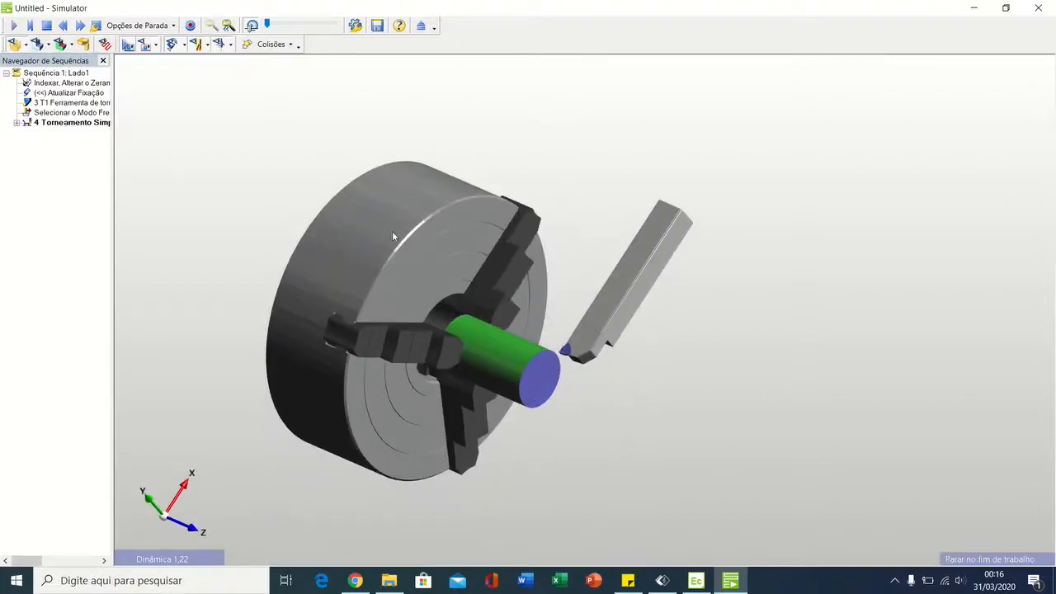
Step: Close the Simulator and inspect the clamped shaft, its stock outline and the facing tool in a 3D view
left_click(1038, 8)
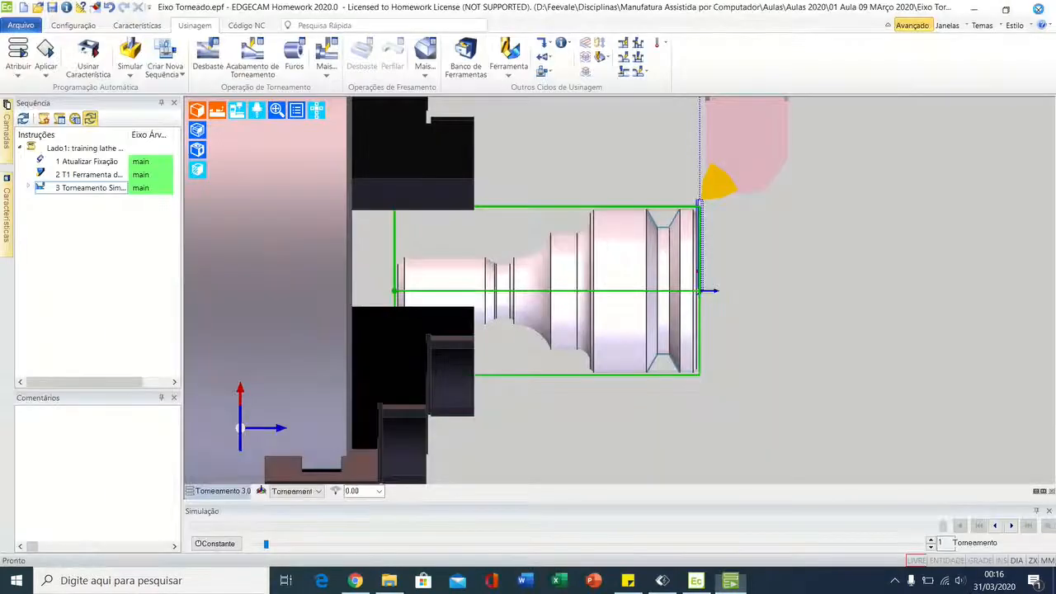
scroll(767, 311, "down", 1)
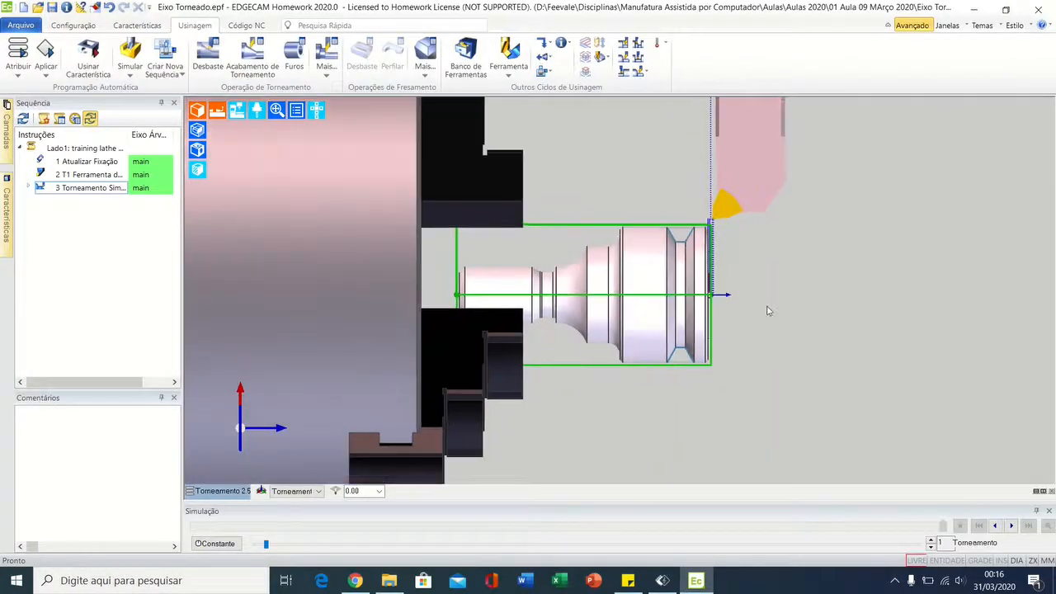
middle_click_drag(767, 311, 723, 303)
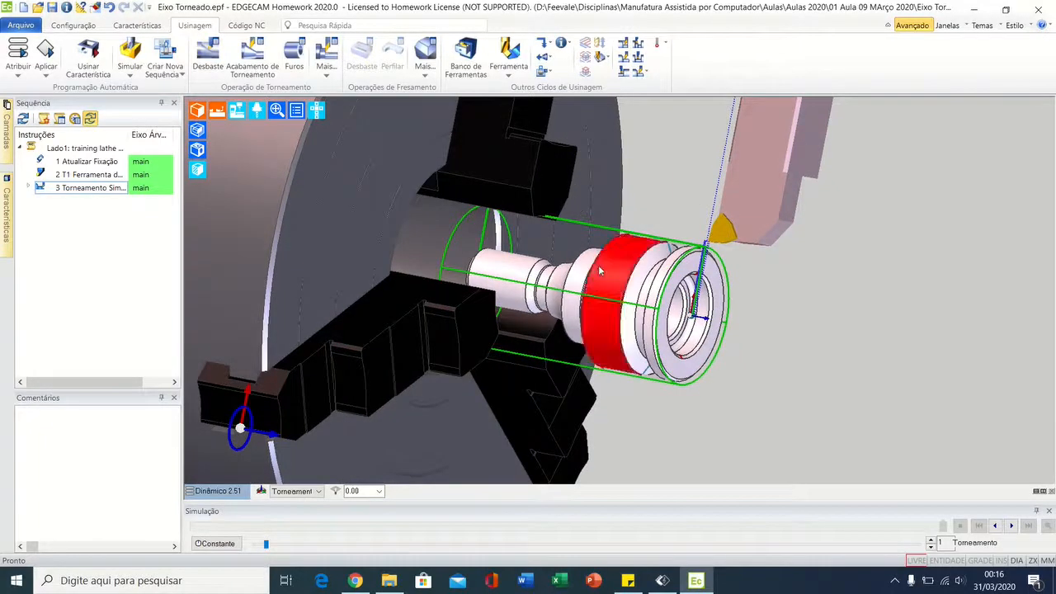
middle_click_drag(617, 326, 641, 357)
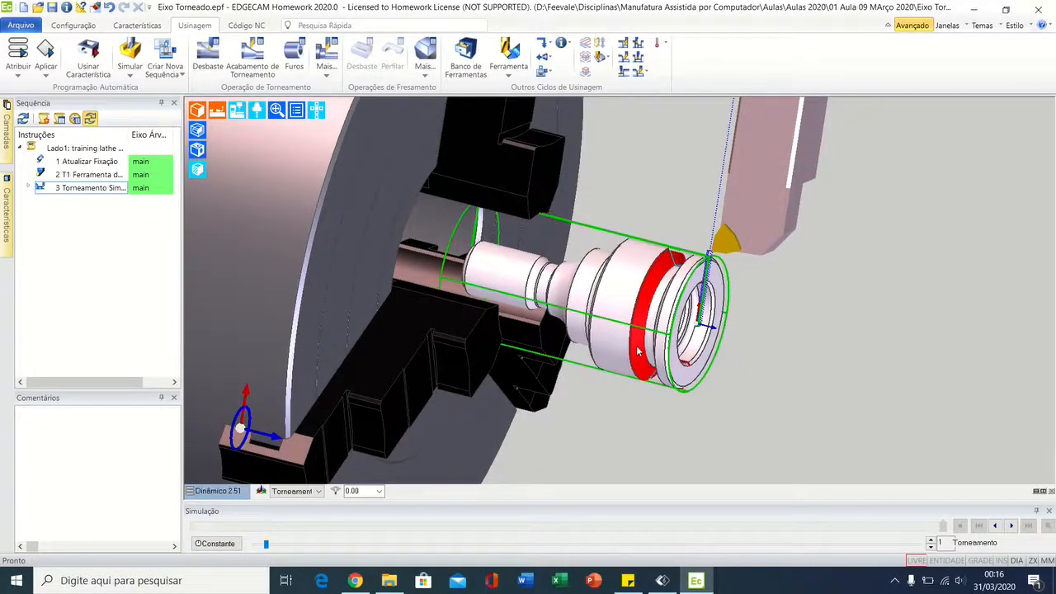
mouse_move(643, 342)
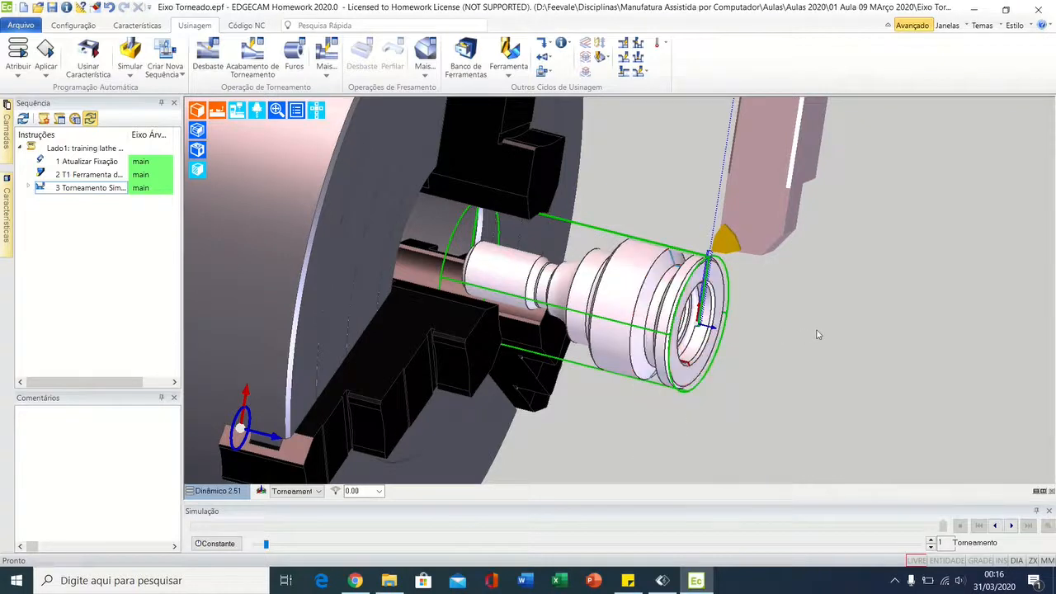